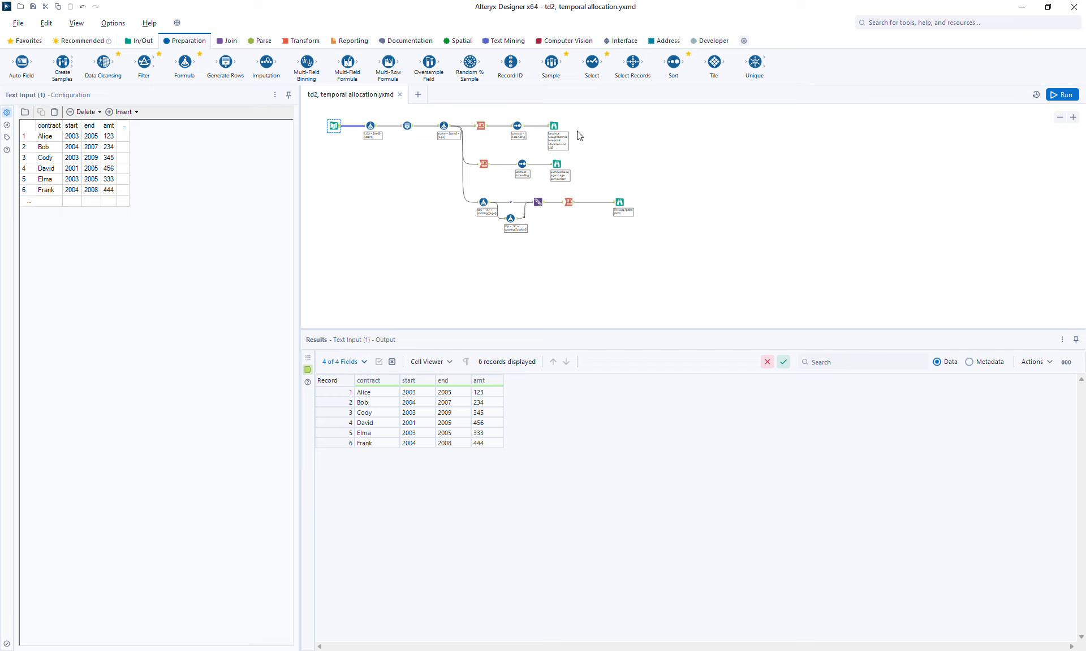
# Step: Inspect the outputs of the existing Browse tools and the original Text Input contract data
pyautogui.click(554, 127)
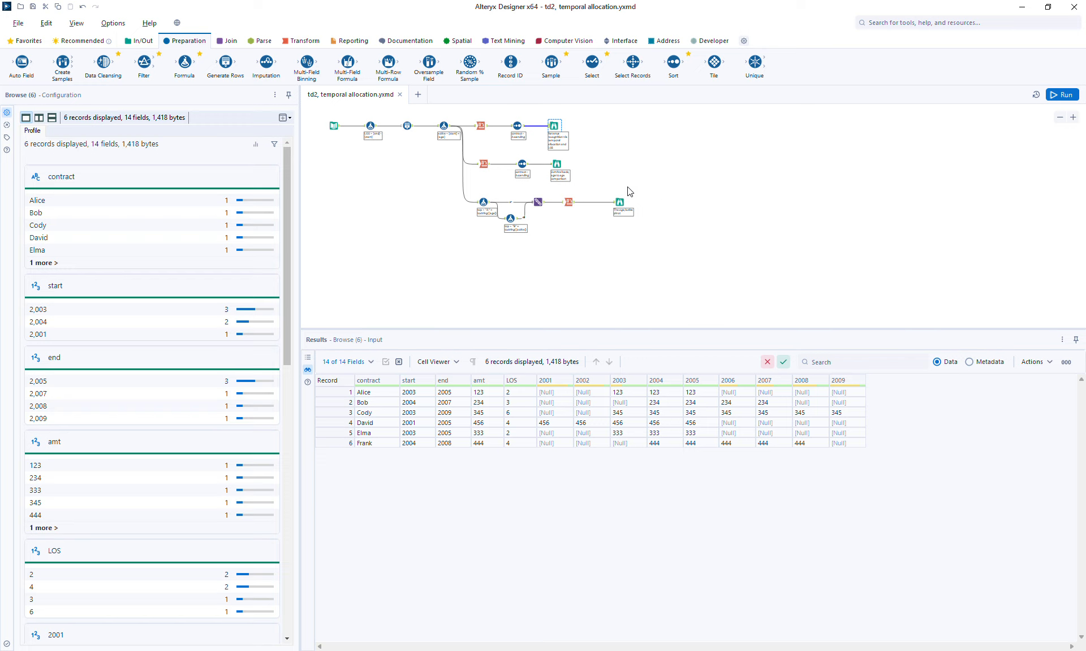
pyautogui.click(557, 164)
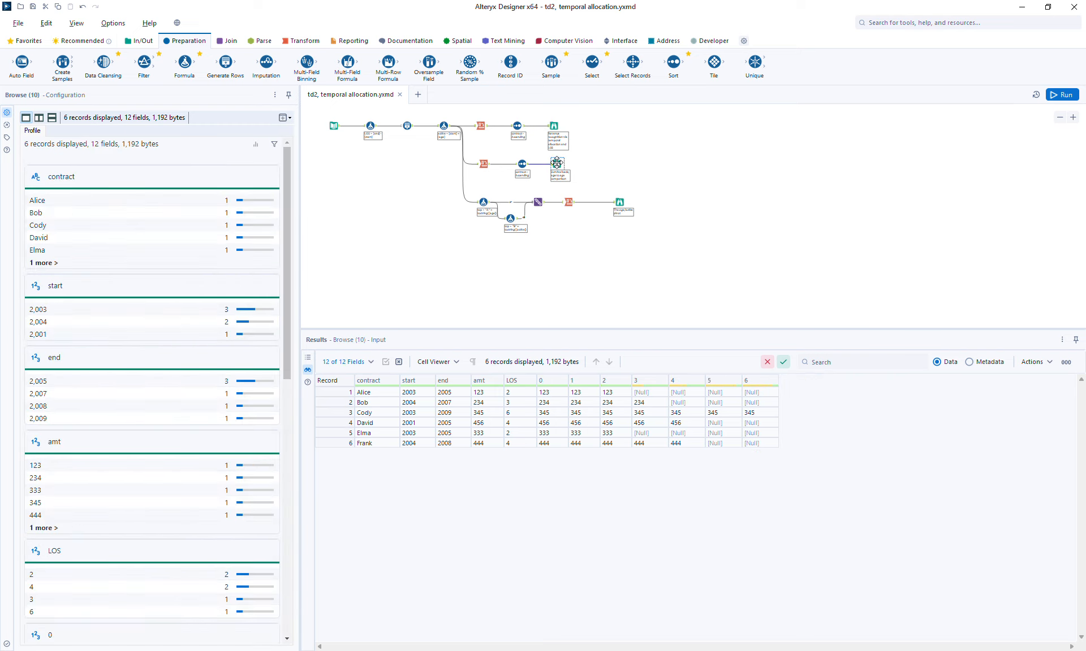
pyautogui.click(554, 126)
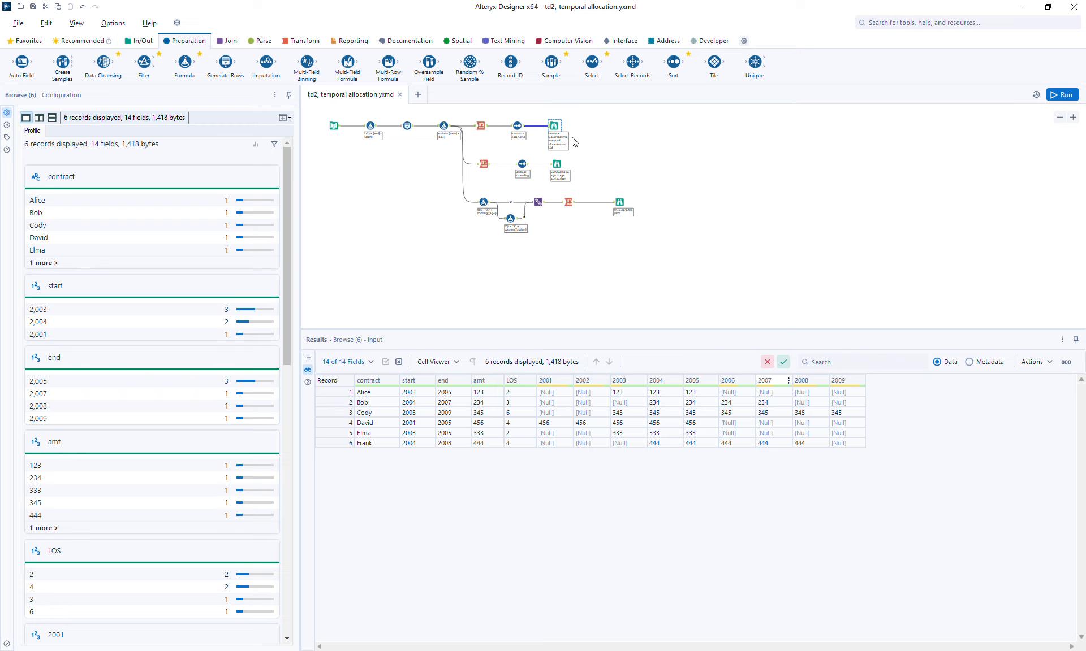
pyautogui.click(556, 163)
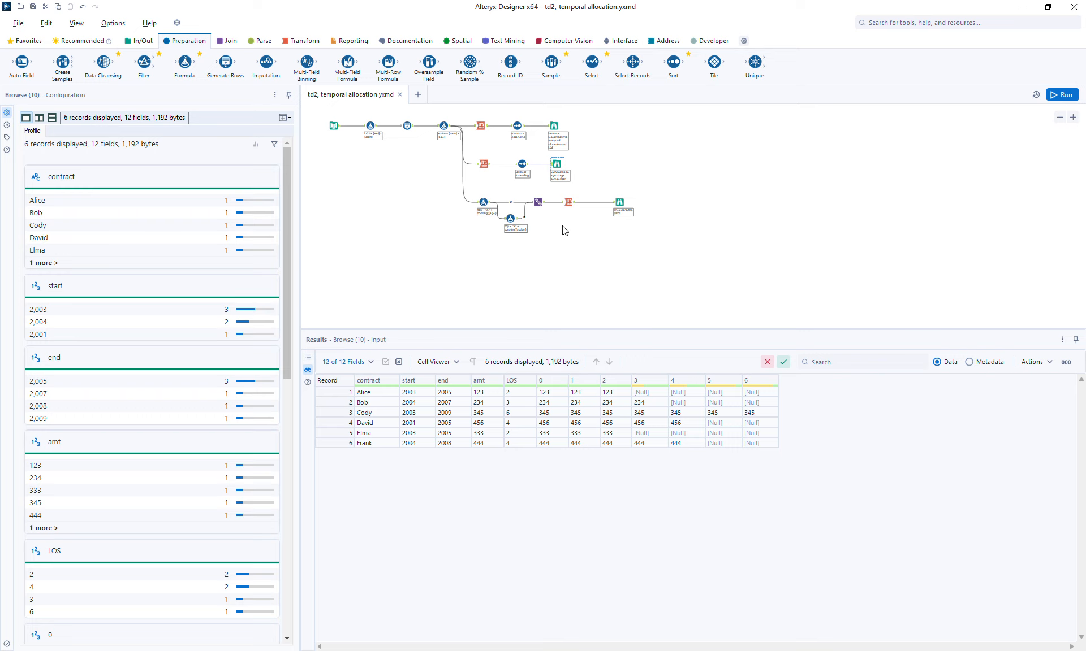
pyautogui.click(557, 124)
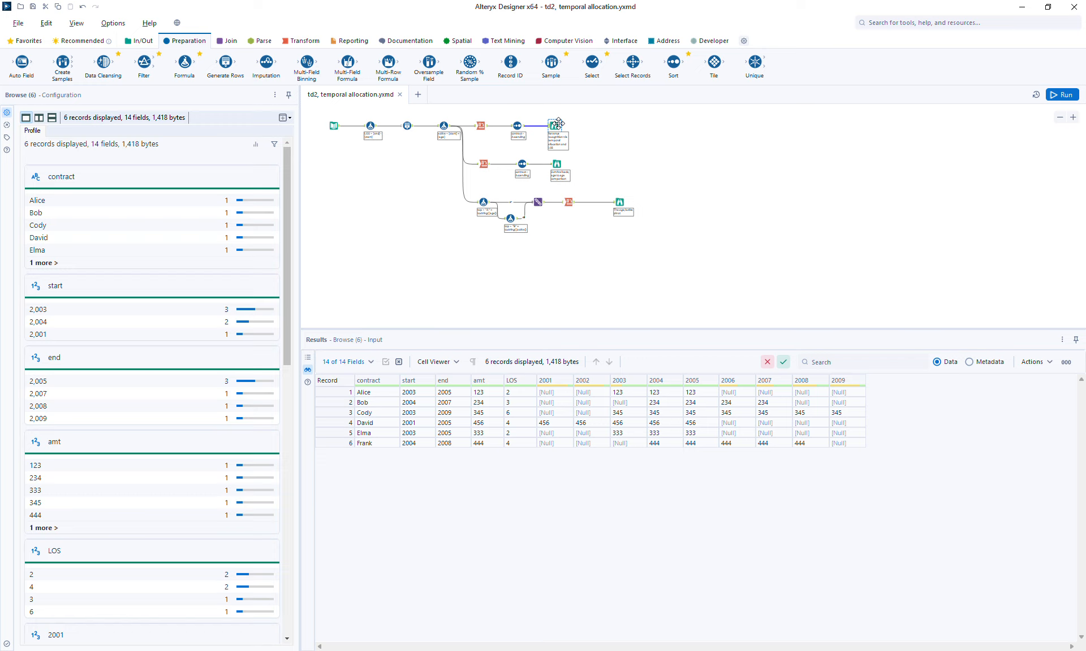
pyautogui.click(558, 164)
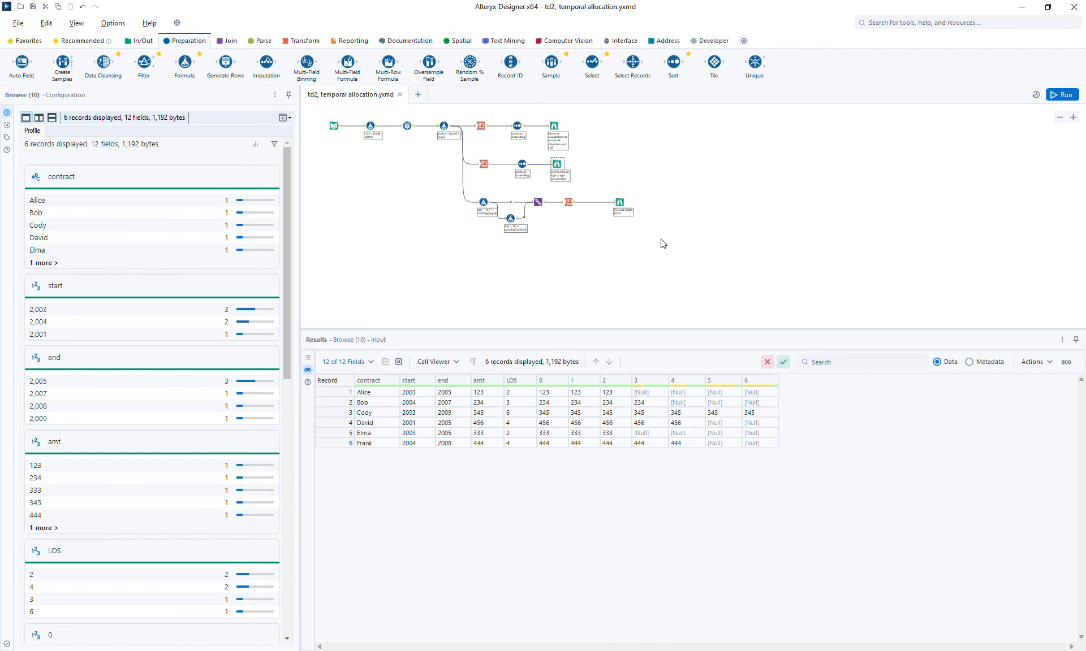
pyautogui.click(620, 199)
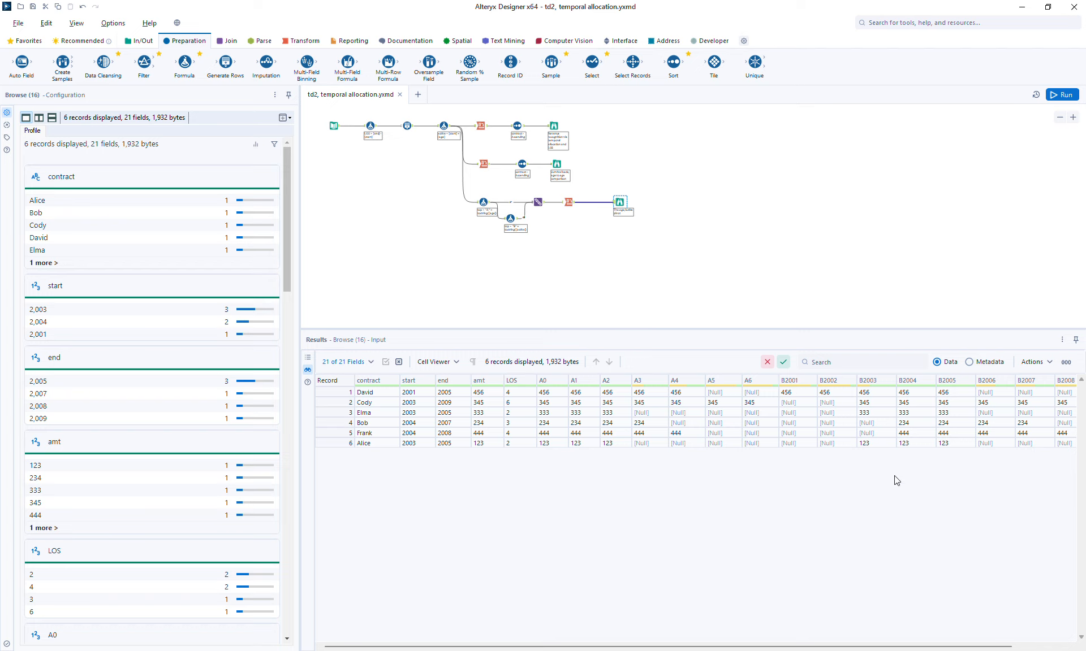
pyautogui.click(332, 125)
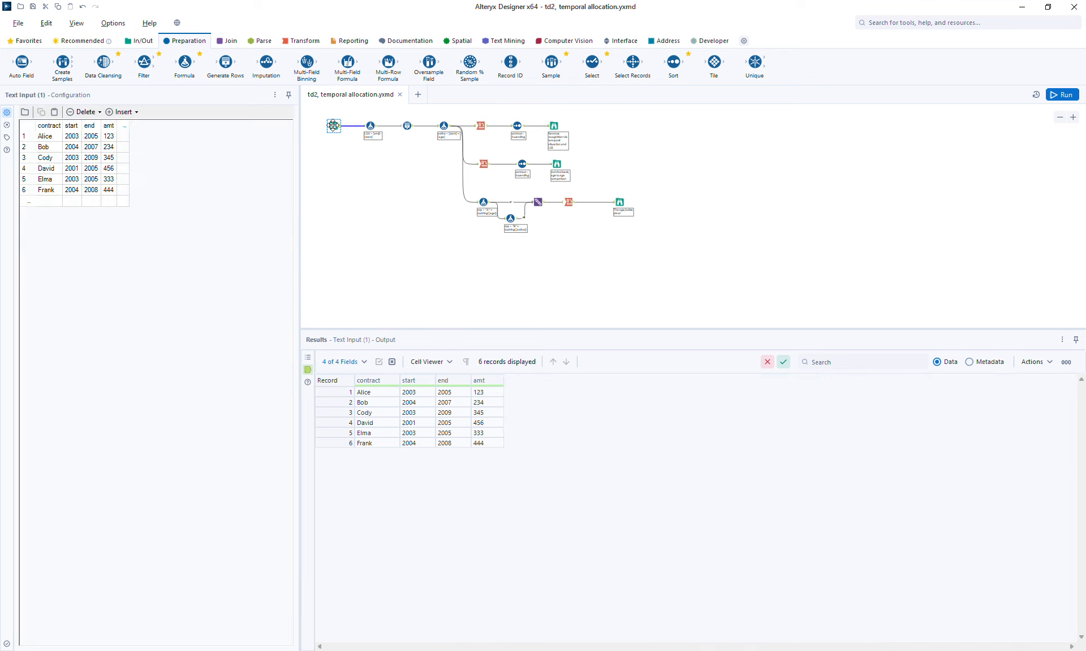
# Step: Duplicate the Text Input contract table onto an empty area of the canvas and run the workflow
pyautogui.click(685, 138)
pyautogui.hotkey('ctrl', 'n')
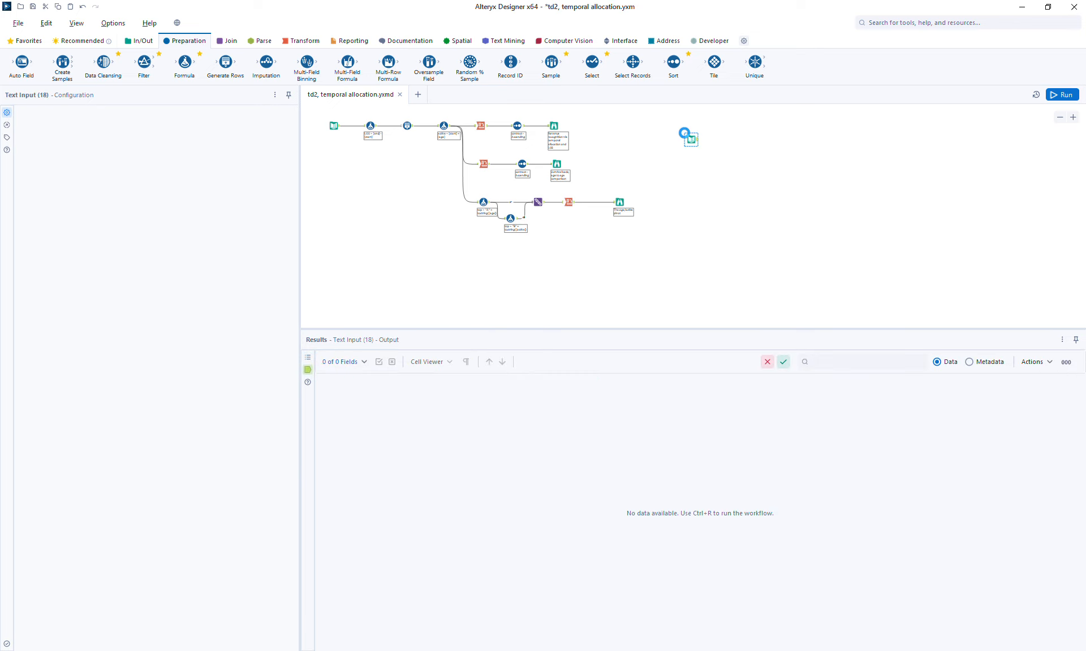
pyautogui.click(1061, 95)
pyautogui.click(694, 141)
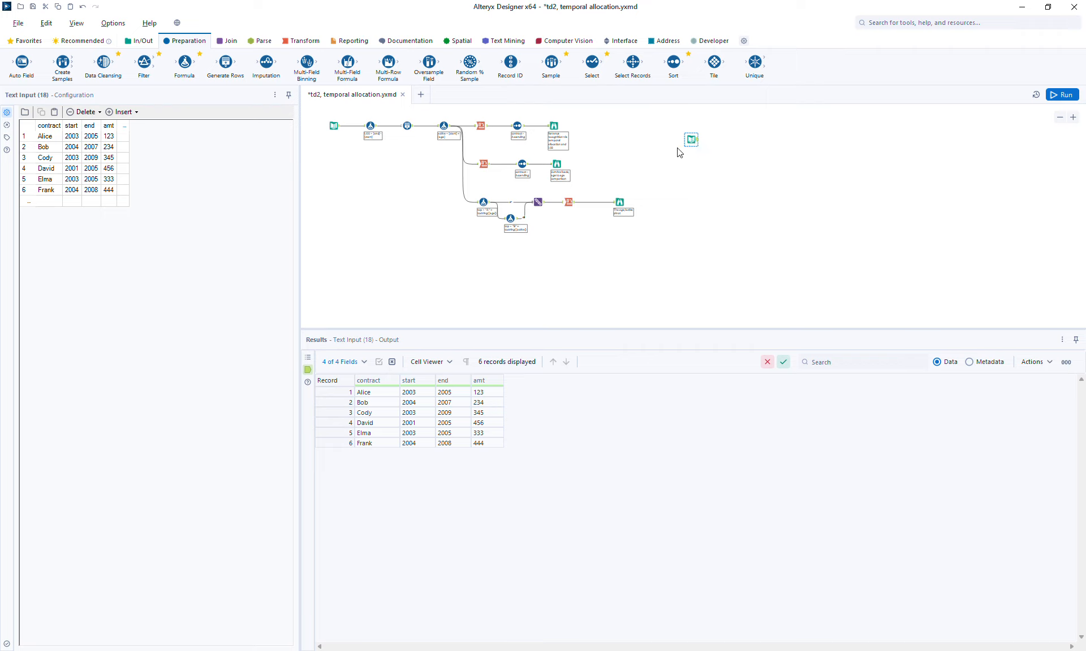
# Step: Add a Formula tool after the new Text Input and create an output column named len
pyautogui.click(140, 41)
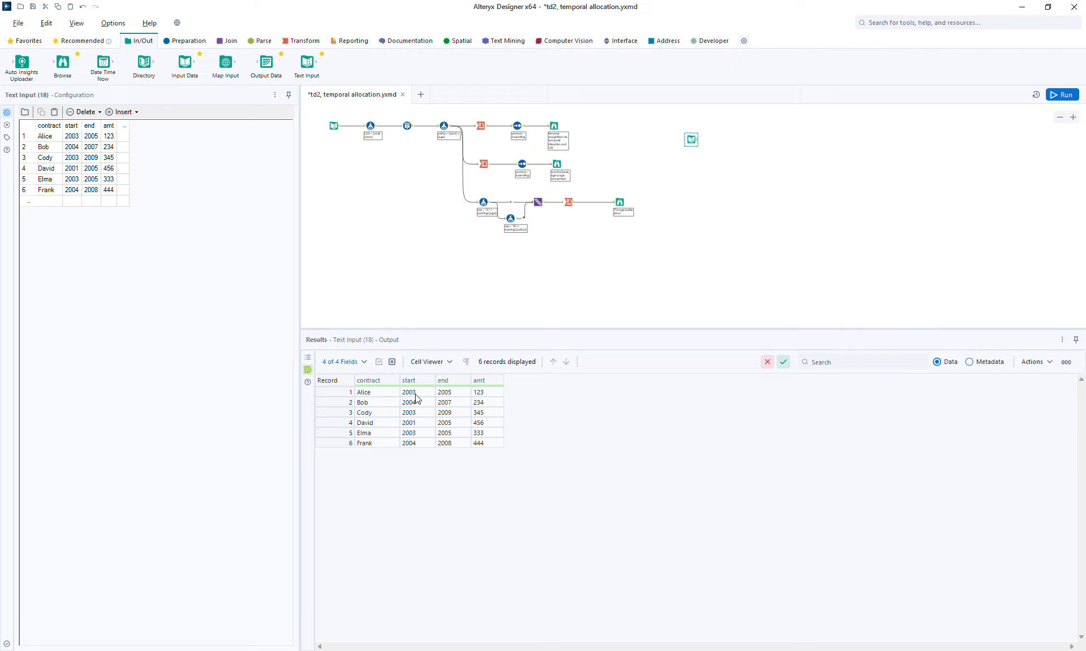
pyautogui.click(179, 40)
pyautogui.moveTo(187, 59); pyautogui.dragTo(714, 140)
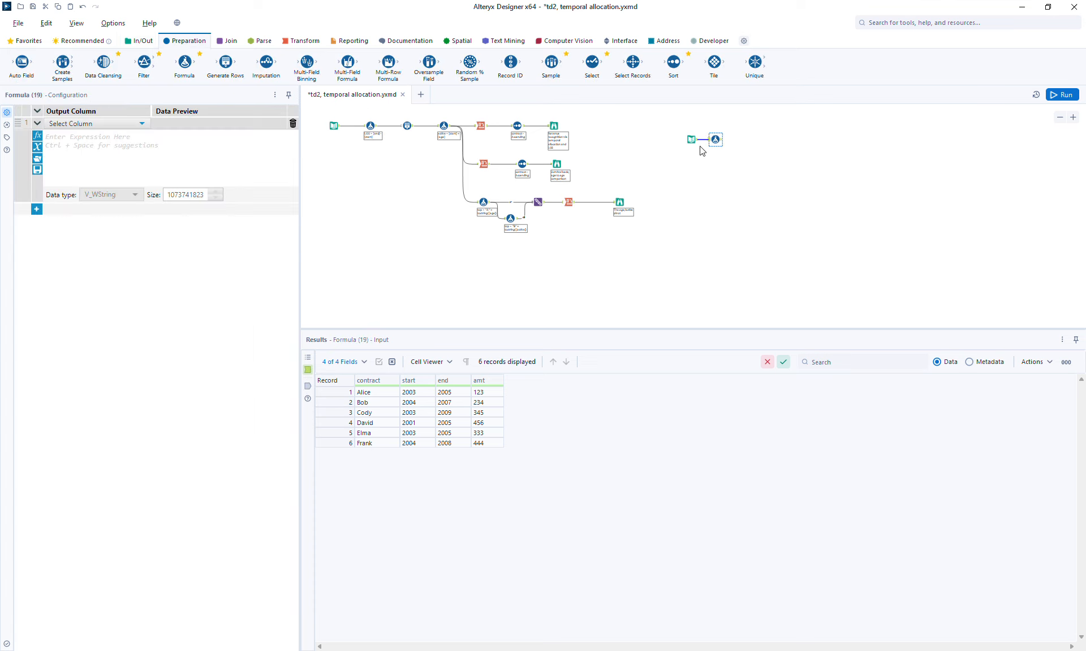
pyautogui.click(91, 124)
pyautogui.click(89, 135)
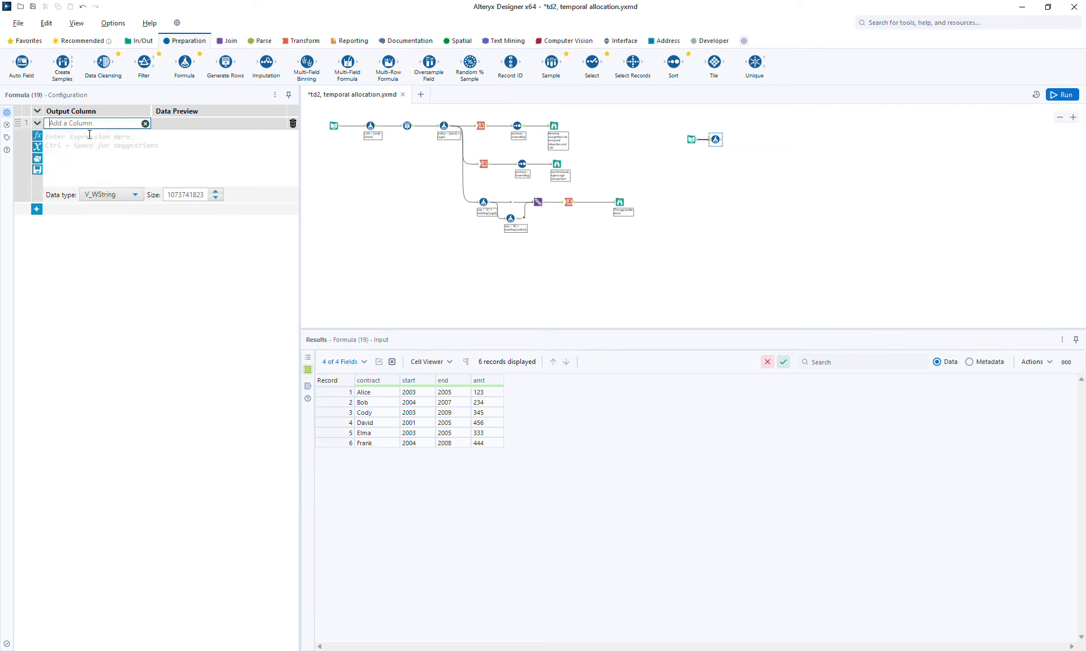
pyautogui.write('len')
# Step: Enter the expression [end] - [start] for the len column
pyautogui.click(89, 134)
pyautogui.rightClick(89, 138)
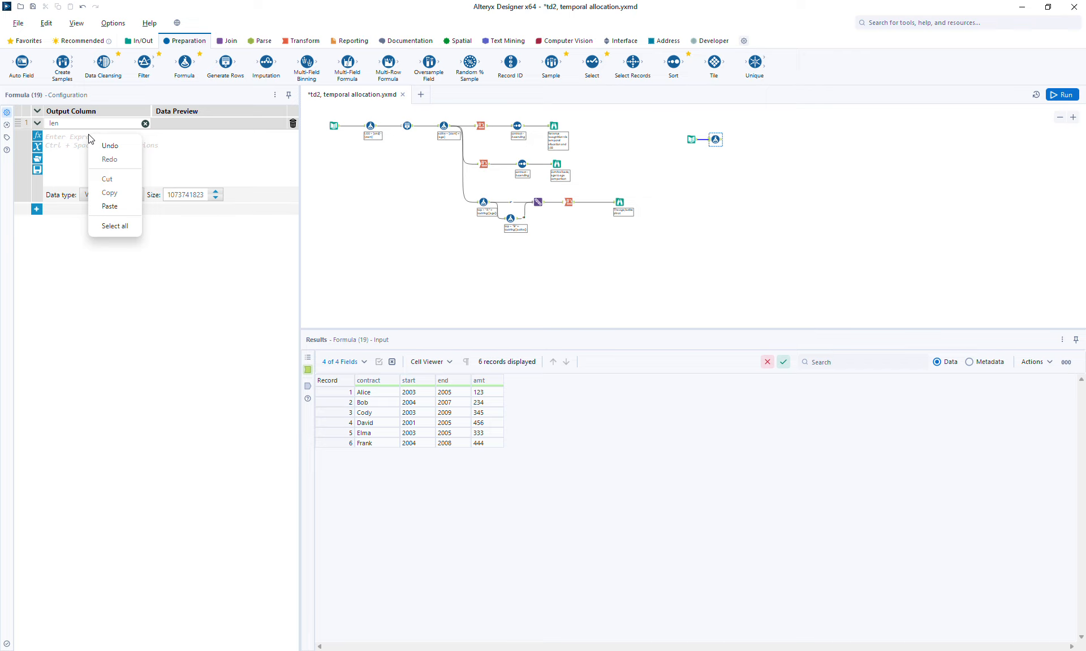
pyautogui.press('Escape')
pyautogui.write('[e')
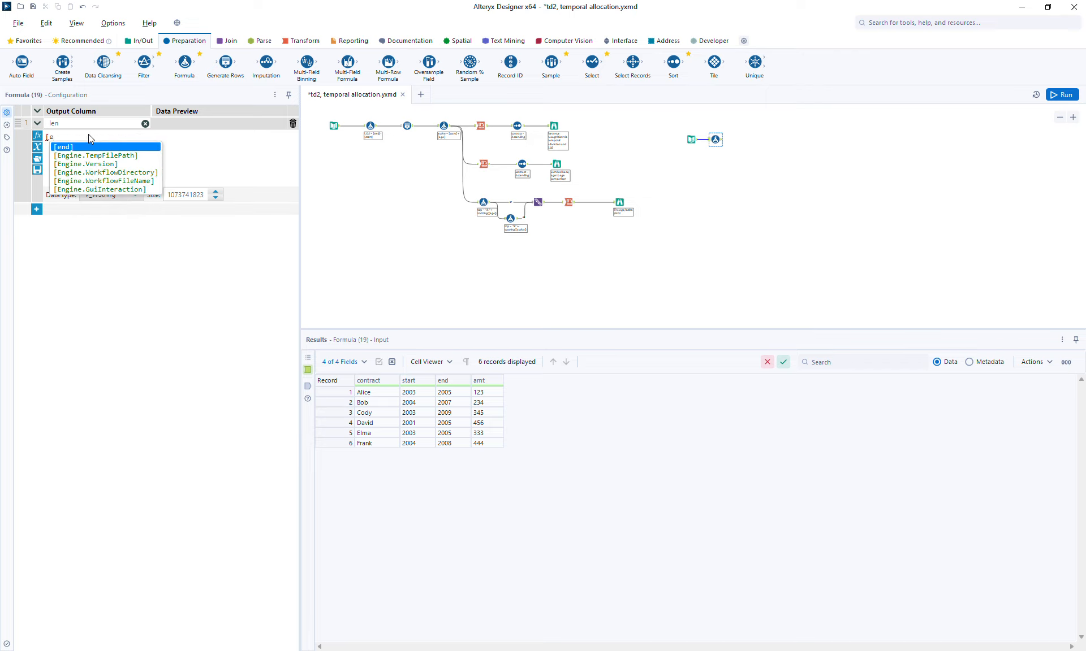
pyautogui.press('Return')
pyautogui.write('-')
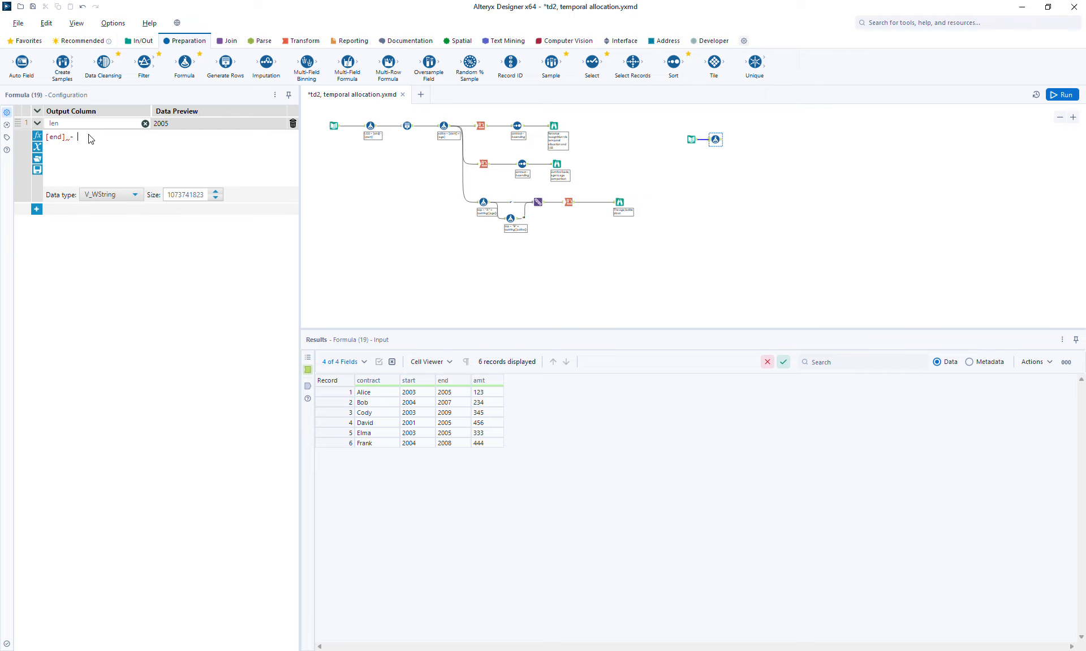
pyautogui.write(' [st')
pyautogui.press('Return')
pyautogui.press('Return')
pyautogui.press('Return')
pyautogui.write('dated')
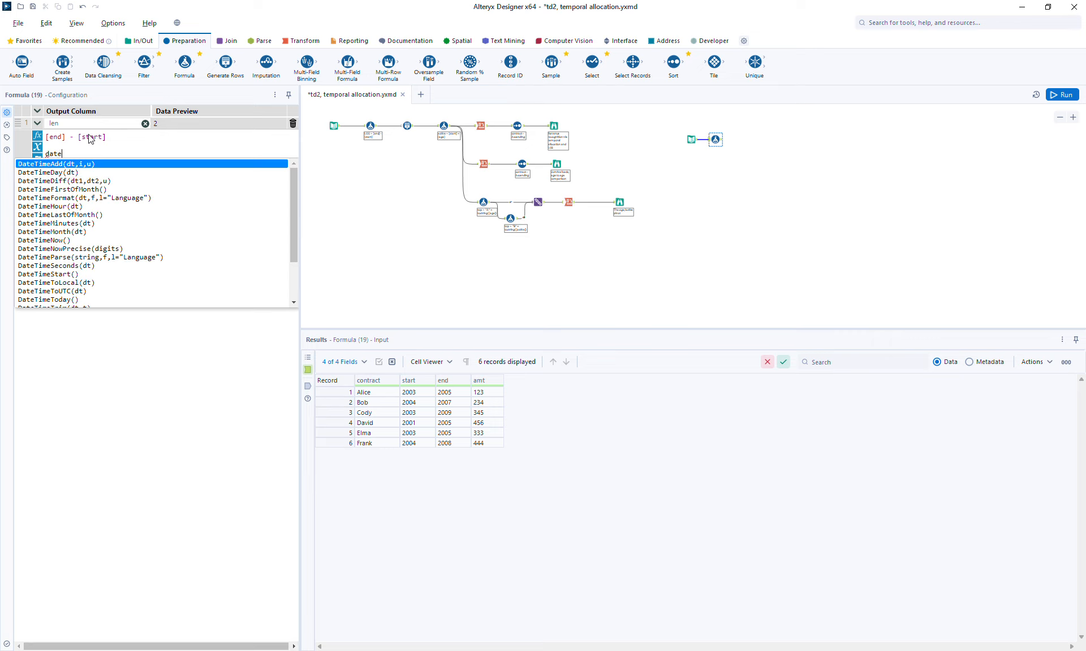
pyautogui.press('Down')
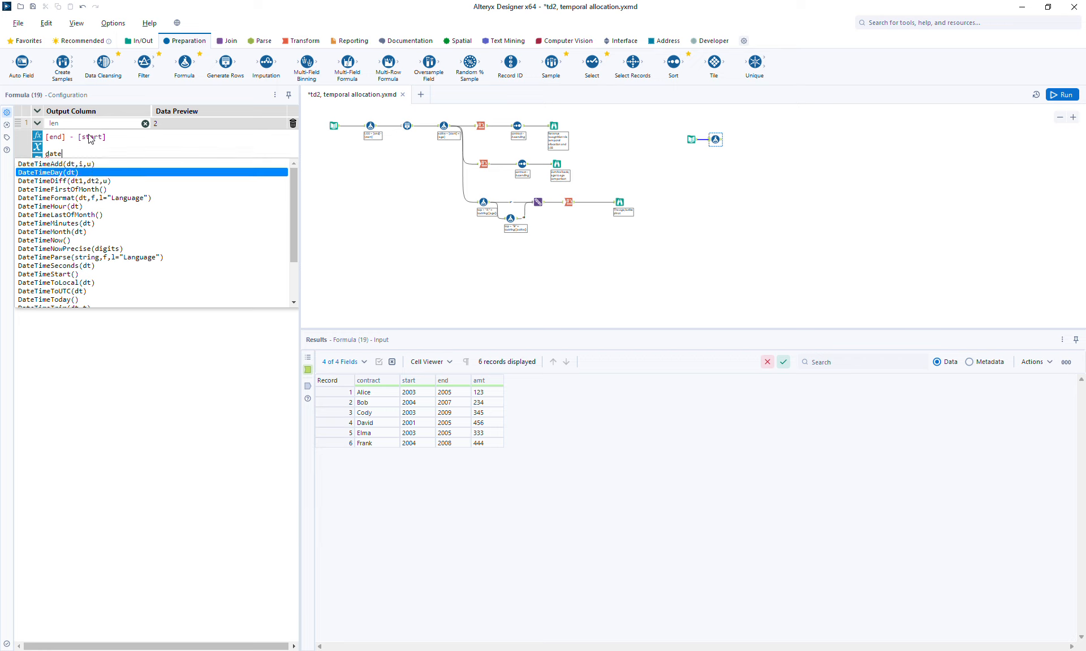
pyautogui.press('Return')
pyautogui.press('Left')
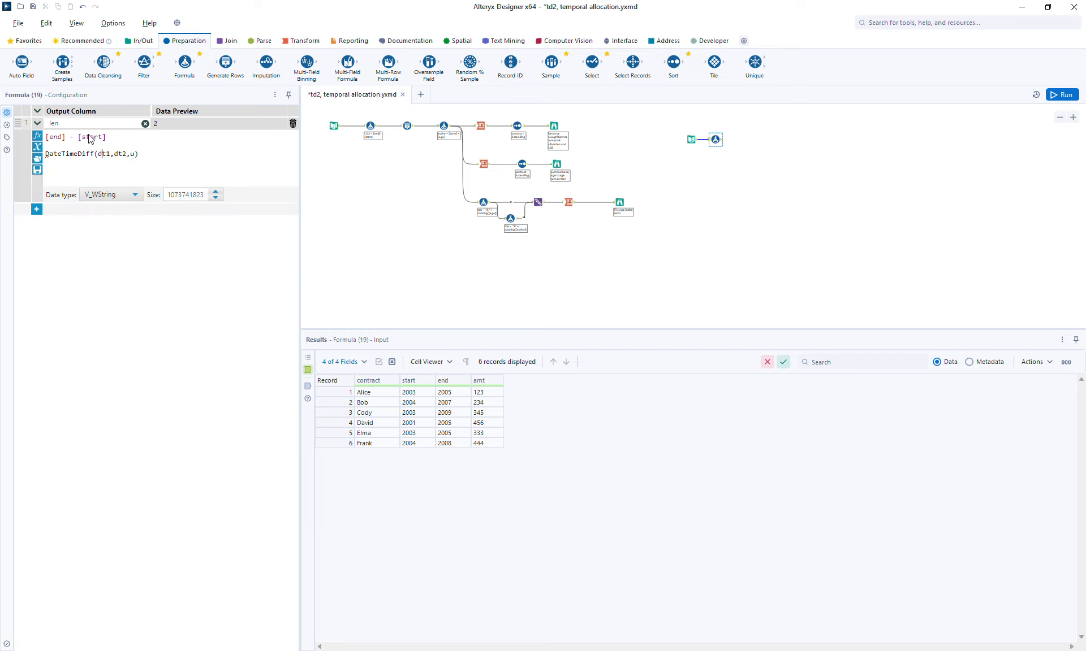
pyautogui.hotkey('shift', 'End')
pyautogui.press('Delete')
# Step: Set the len column's data type to Double
pyautogui.click(112, 195)
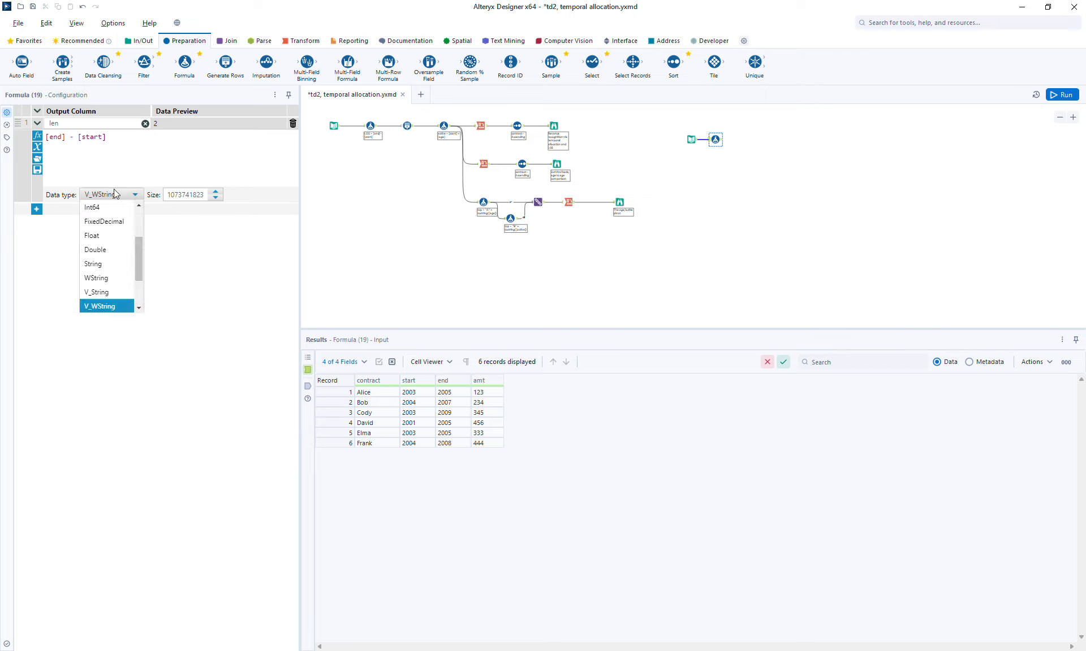
pyautogui.click(112, 249)
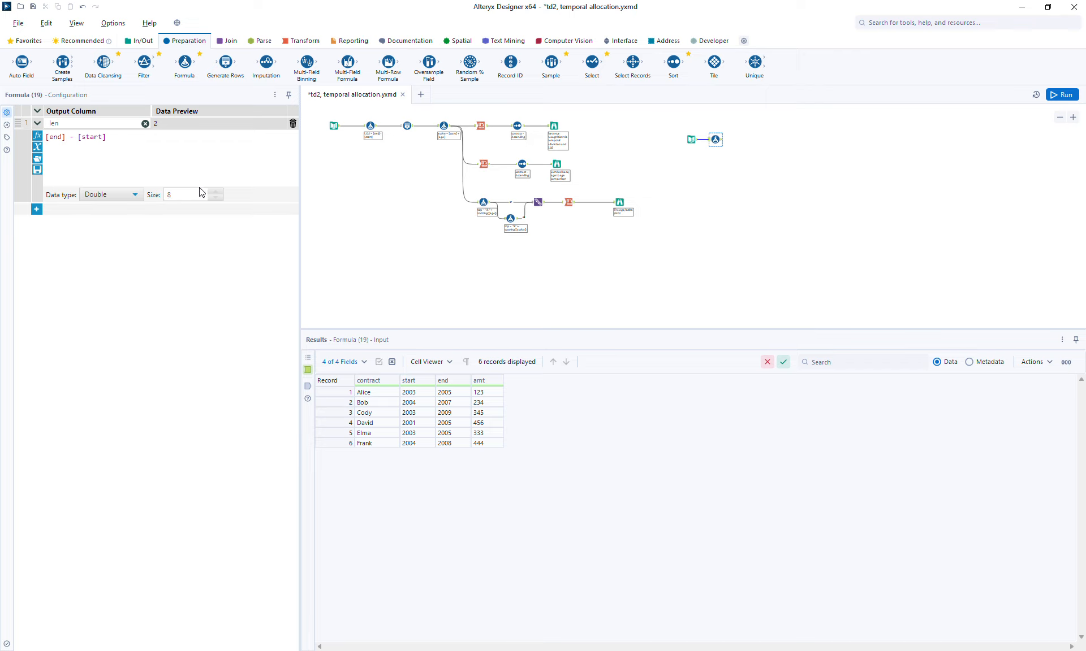
pyautogui.click(102, 198)
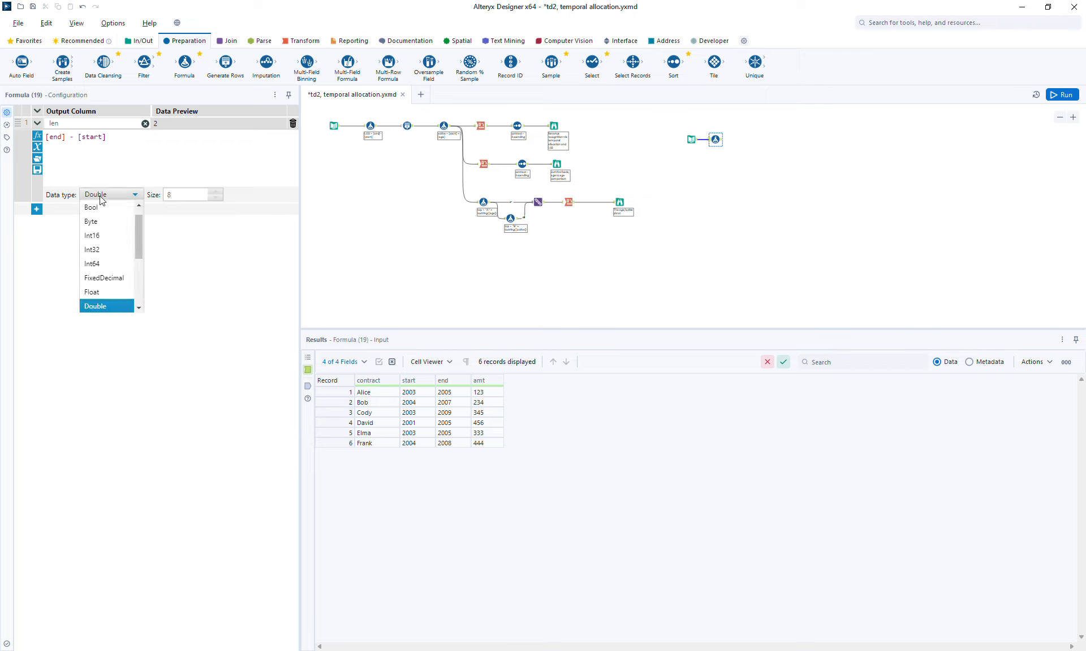
pyautogui.click(180, 215)
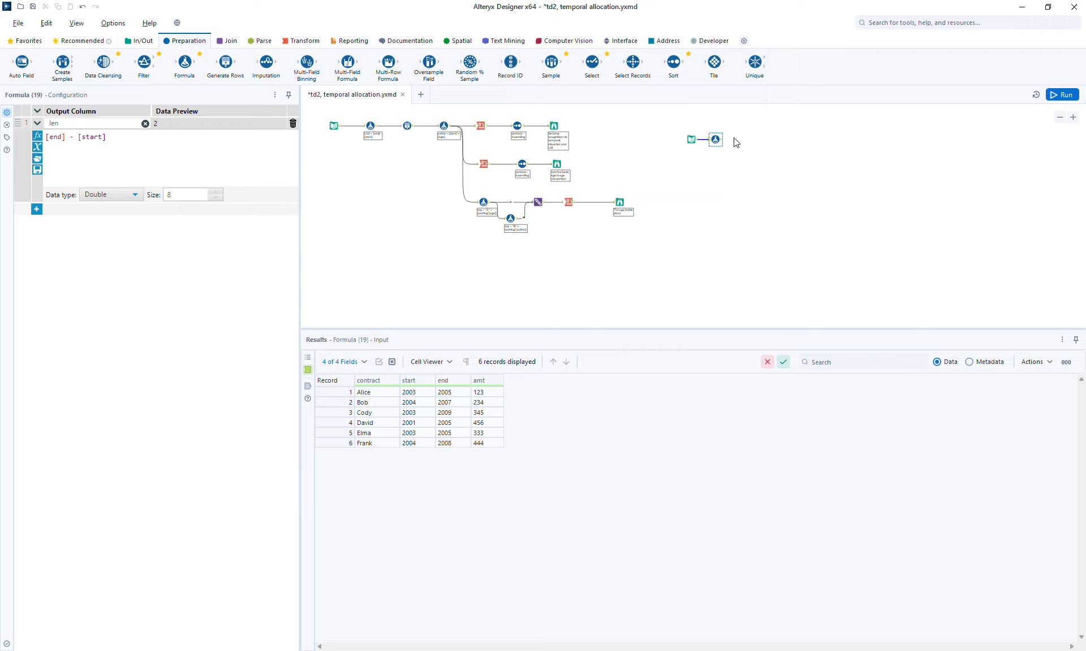
# Step: Run the workflow and view the new Formula tool's output
pyautogui.click(1052, 94)
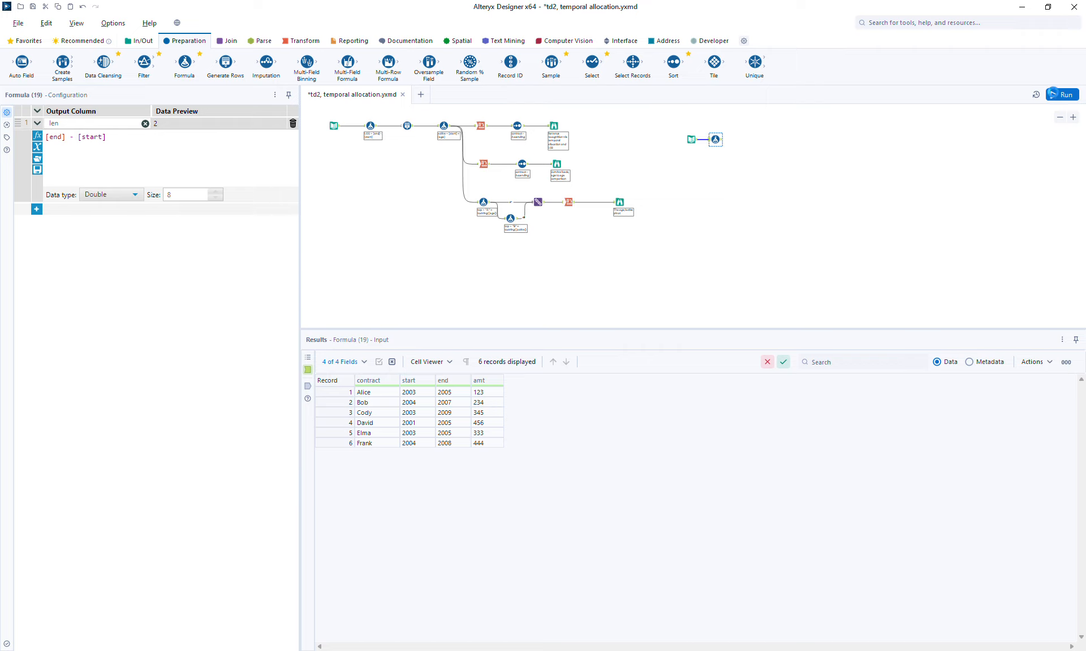
pyautogui.click(720, 139)
pyautogui.click(306, 385)
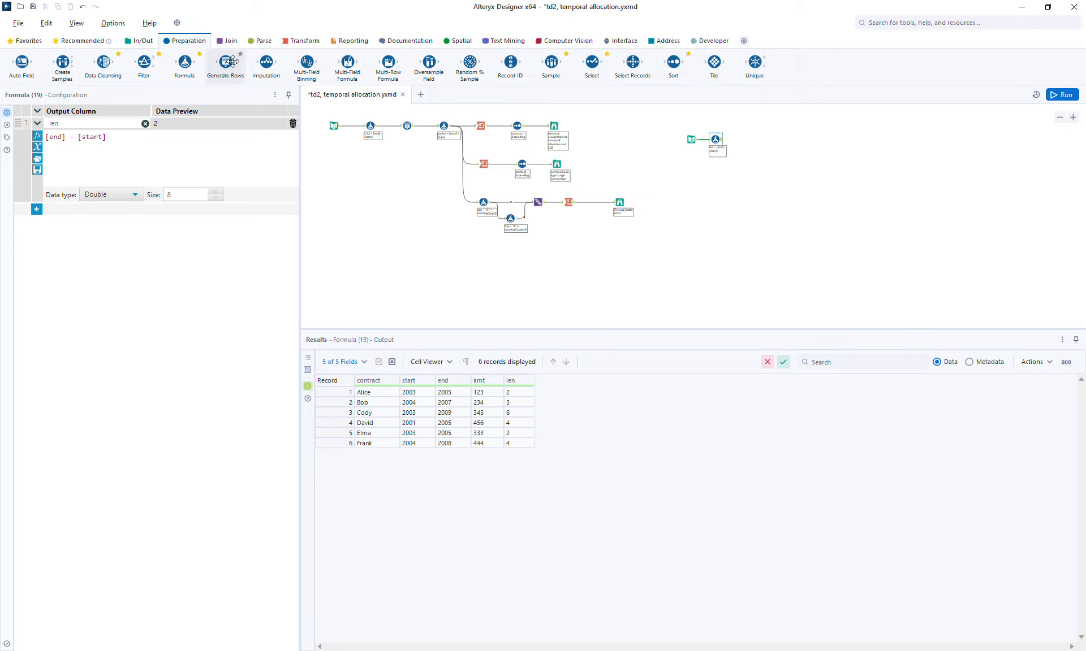
# Step: Add a Generate Rows tool after the Formula, with initialization 0 and condition RowCount <= [len]
pyautogui.moveTo(241, 68); pyautogui.dragTo(737, 141)
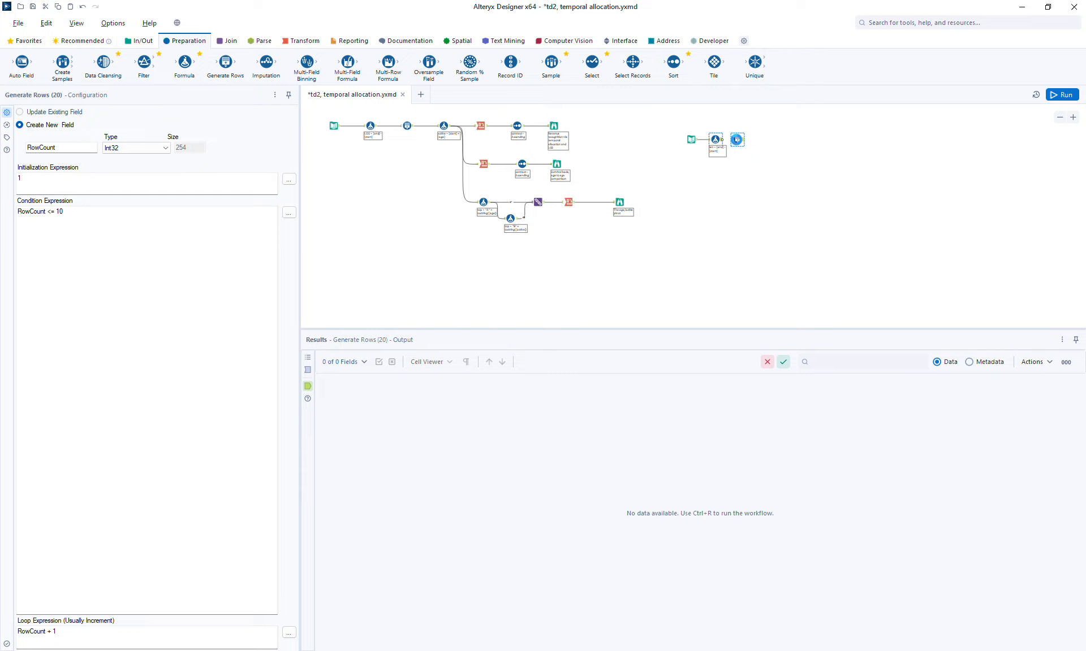
pyautogui.moveTo(731, 148); pyautogui.dragTo(746, 147)
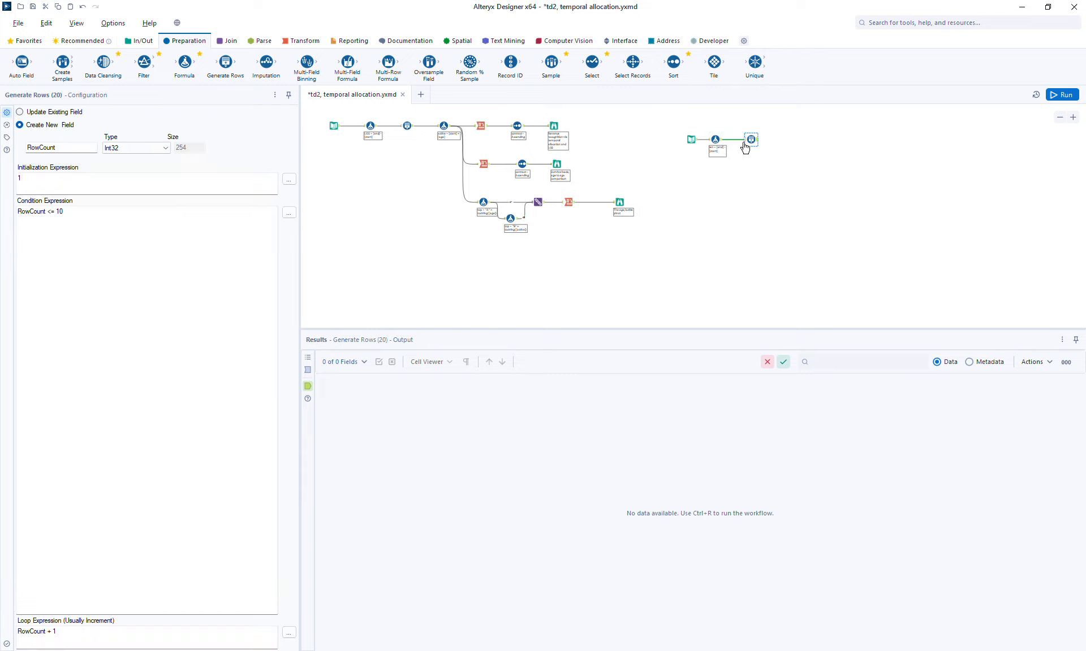
pyautogui.click(101, 210)
pyautogui.click(80, 180)
# Step: Run the workflow and review the rows generated for each contract
pyautogui.click(1060, 95)
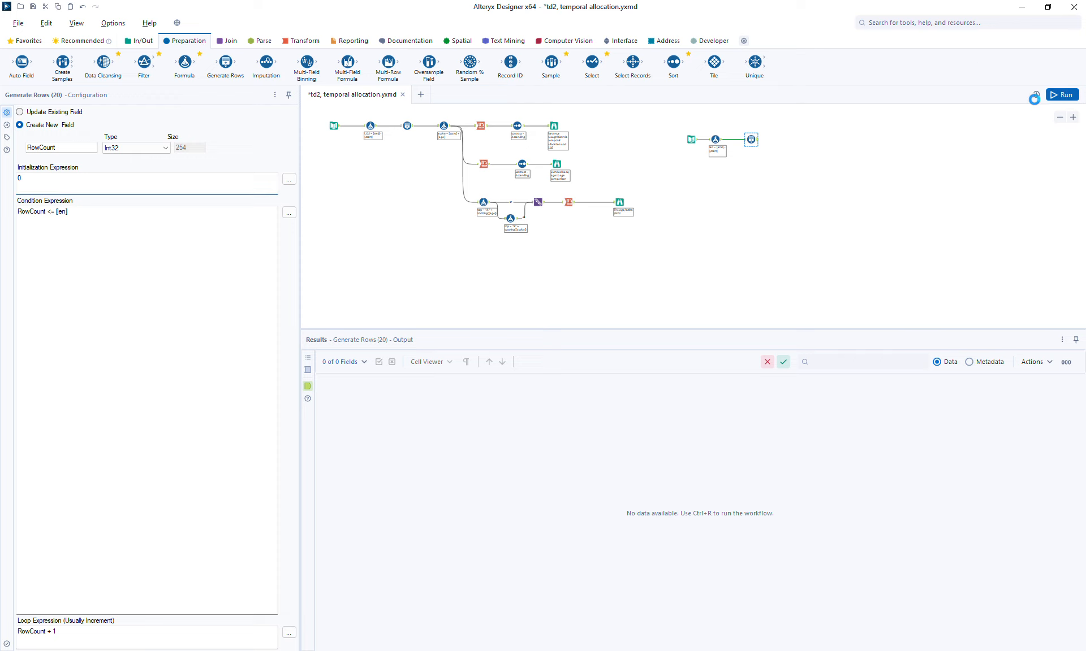
pyautogui.click(751, 139)
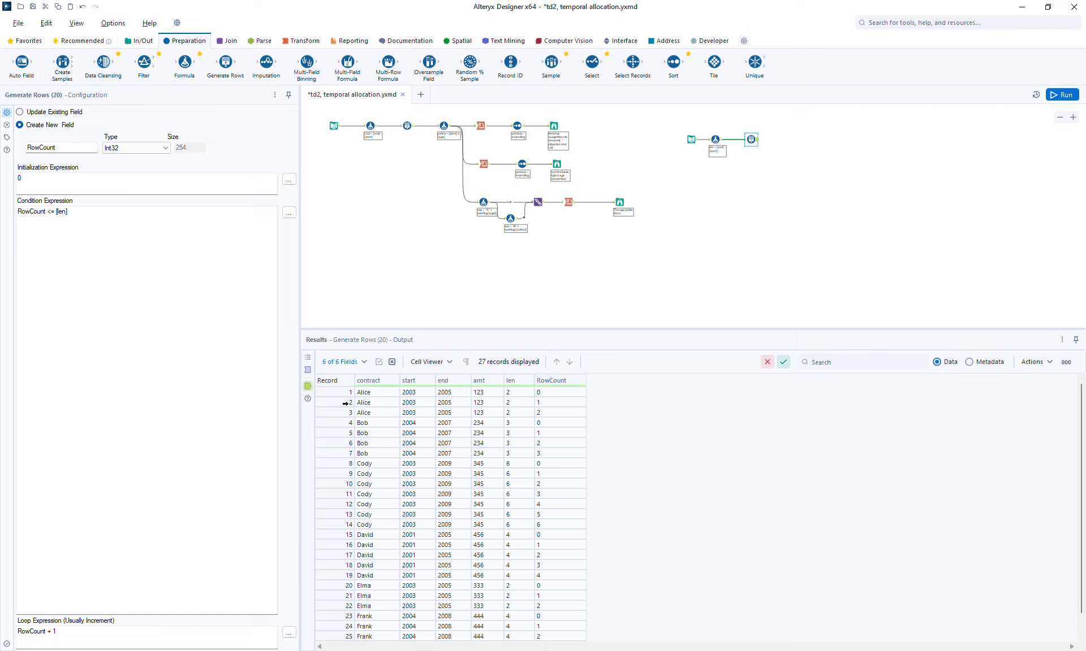
pyautogui.moveTo(336, 395); pyautogui.dragTo(333, 415)
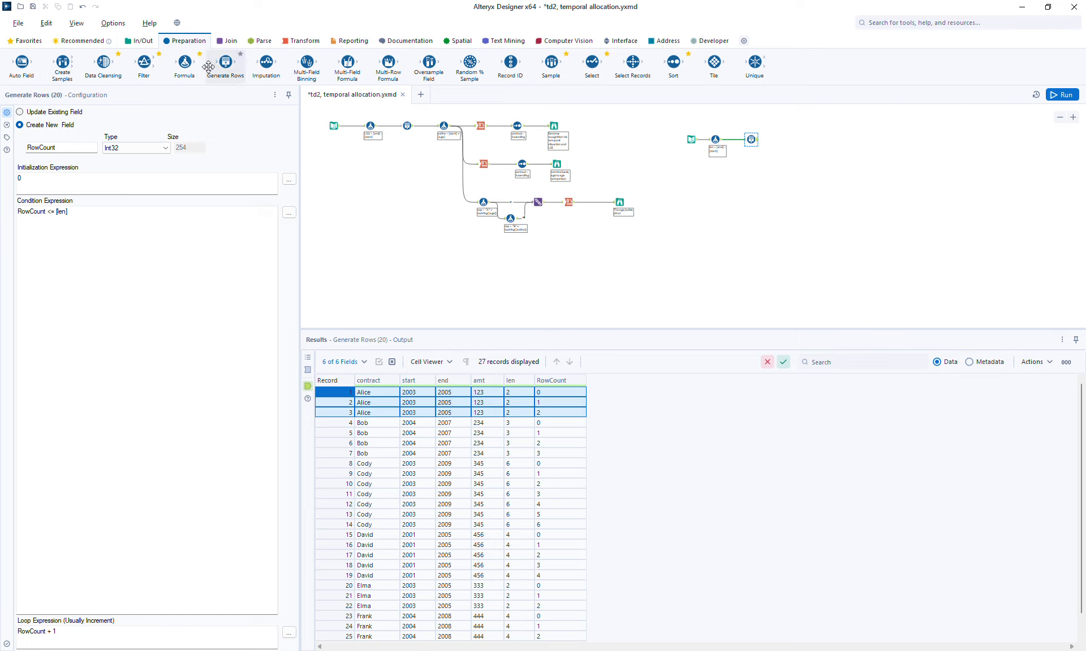
# Step: Add a Formula tool after Generate Rows and create an output column named active
pyautogui.moveTo(186, 61); pyautogui.dragTo(784, 140)
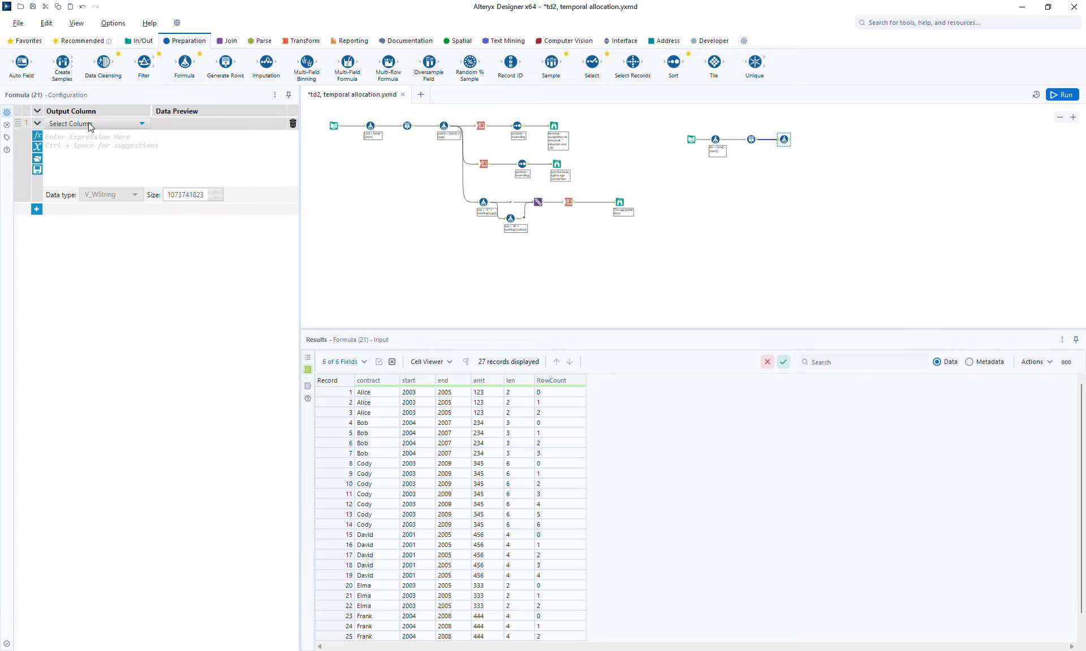
pyautogui.click(91, 123)
pyautogui.click(84, 137)
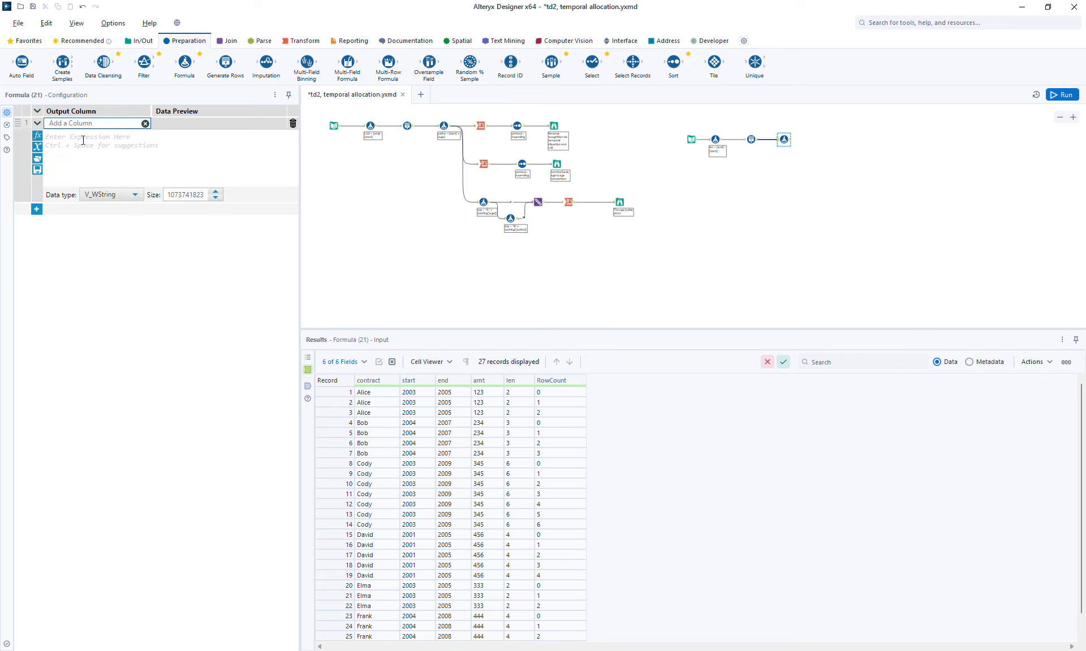
pyautogui.write('active')
# Step: Set the active column's expression to [start] + [RowCount]
pyautogui.click(84, 150)
pyautogui.write('[start] ')
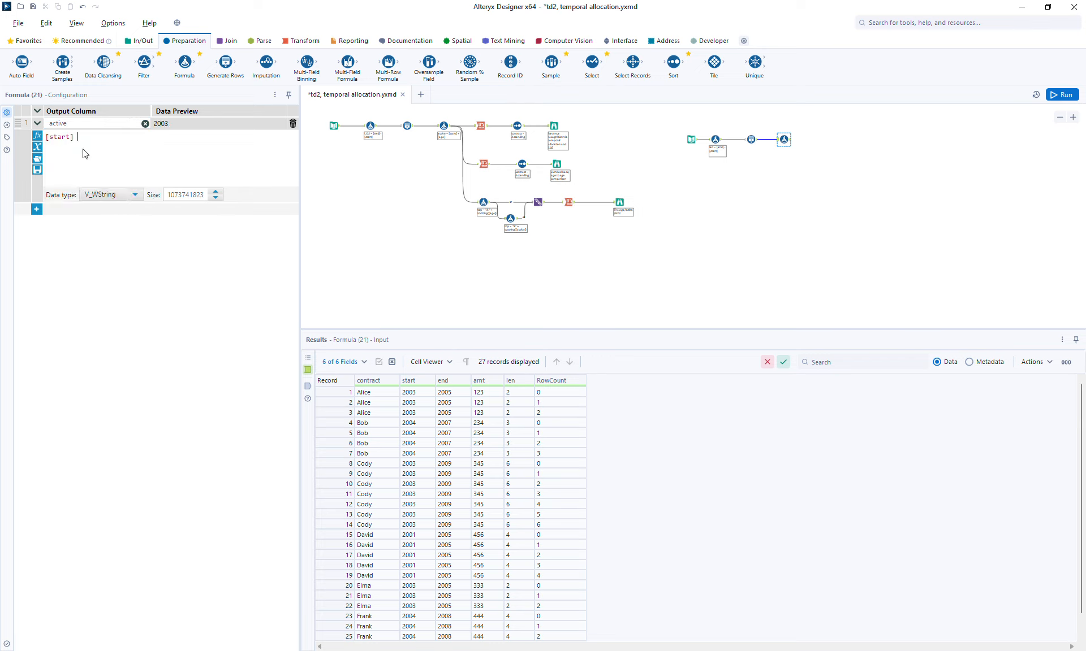
pyautogui.write('+ [')
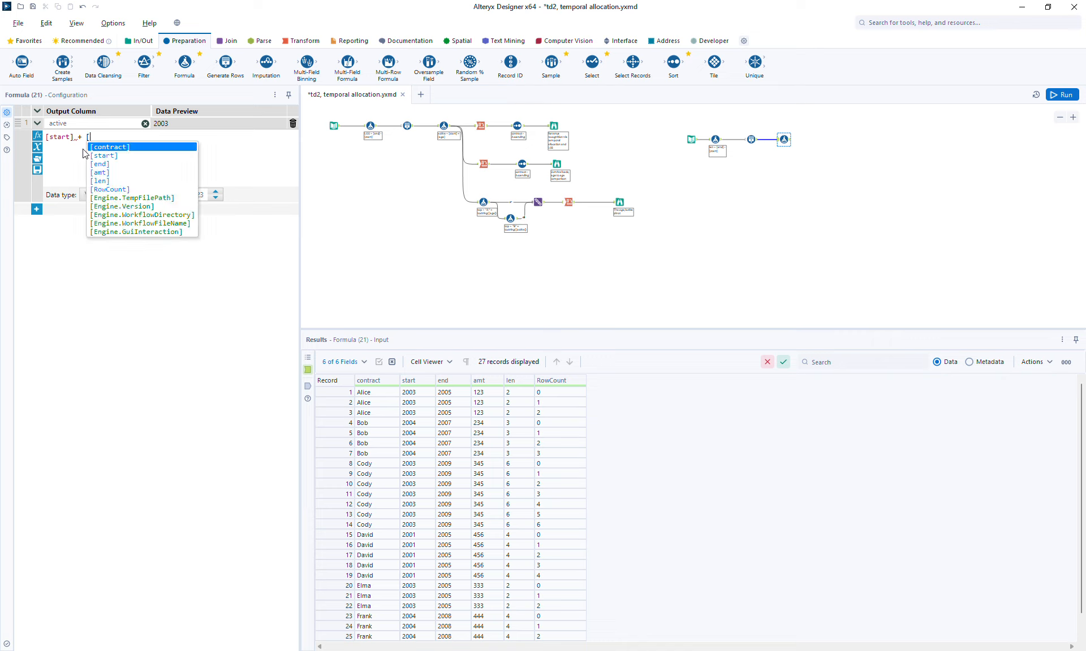
pyautogui.press('Down')
pyautogui.press('Down')
pyautogui.press('Down')
pyautogui.press('Down')
pyautogui.press('Down')
pyautogui.press('Return')
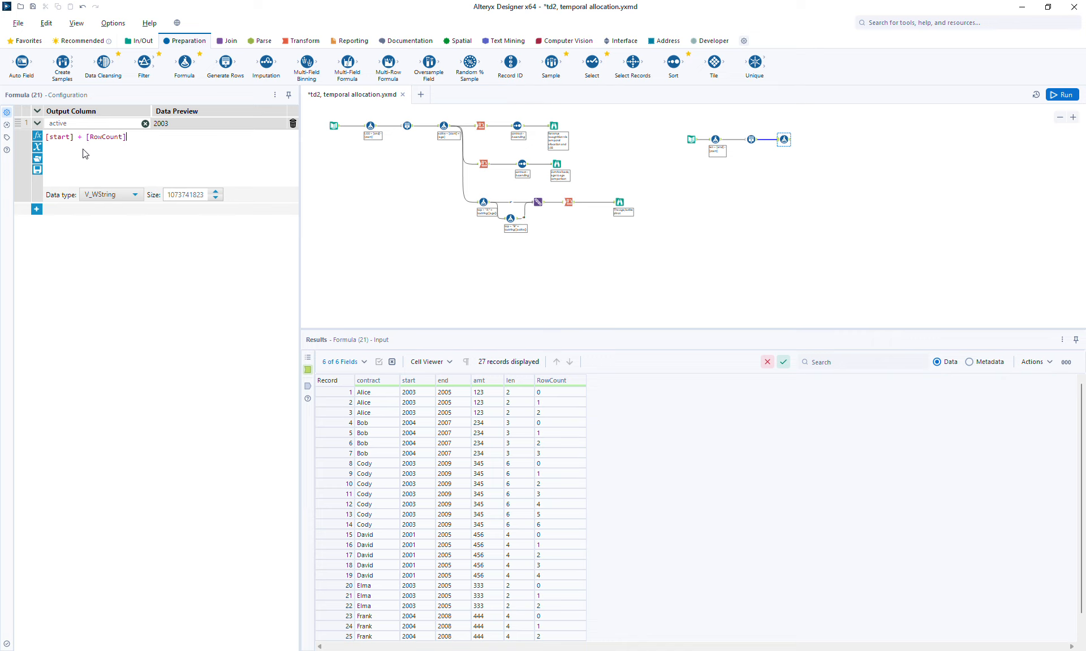
# Step: Set the active column's data type to Double and run the workflow to check the Formula output
pyautogui.click(116, 195)
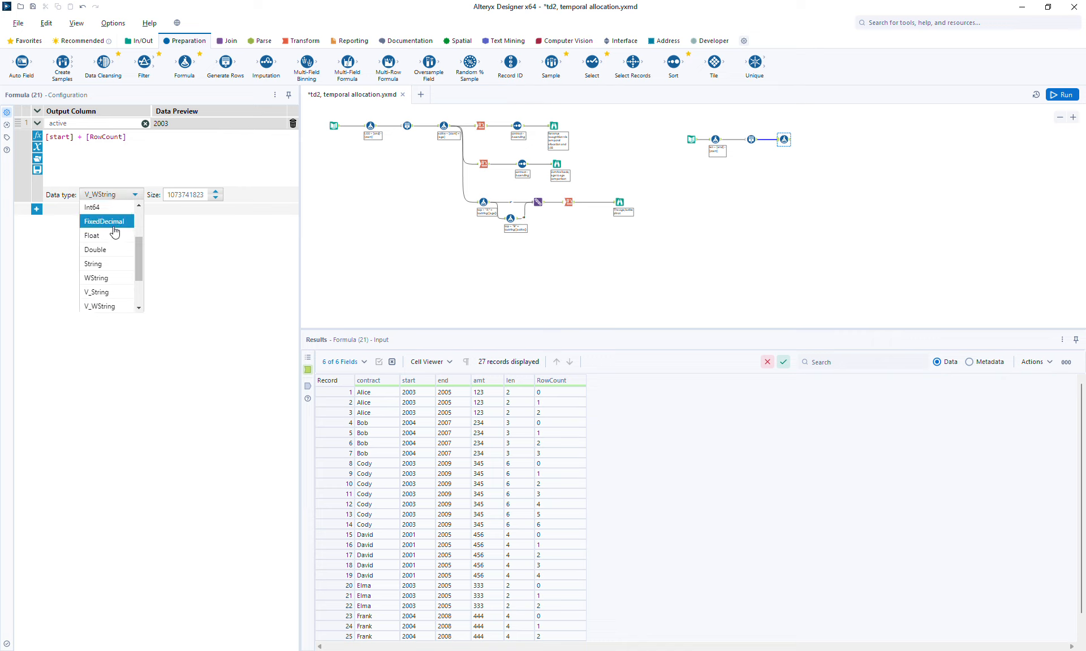
pyautogui.click(111, 248)
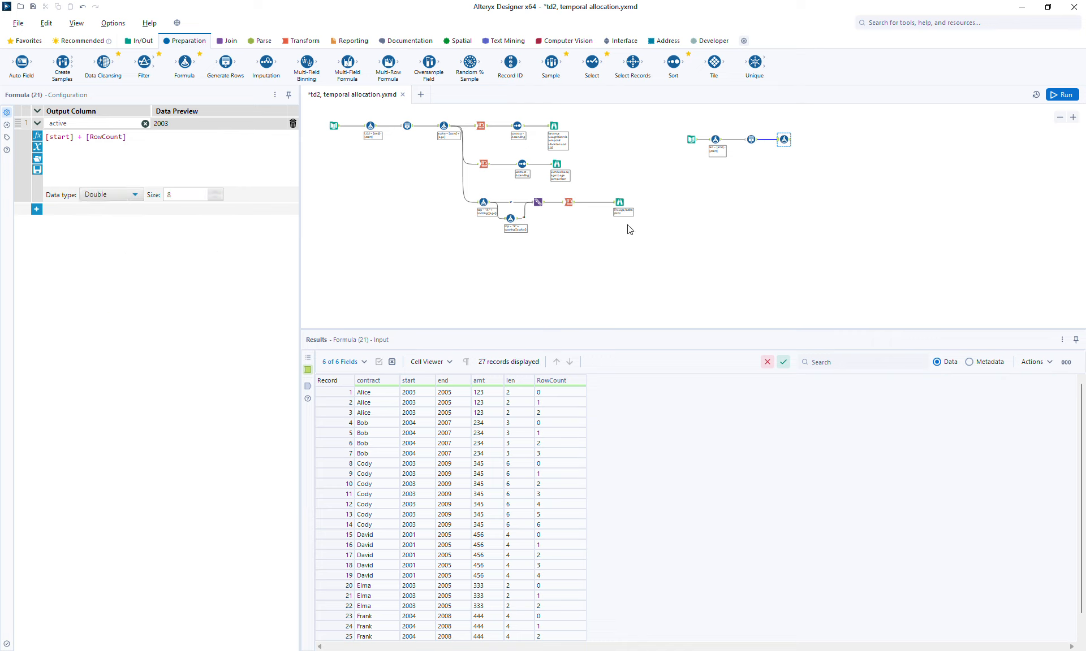
pyautogui.click(1062, 94)
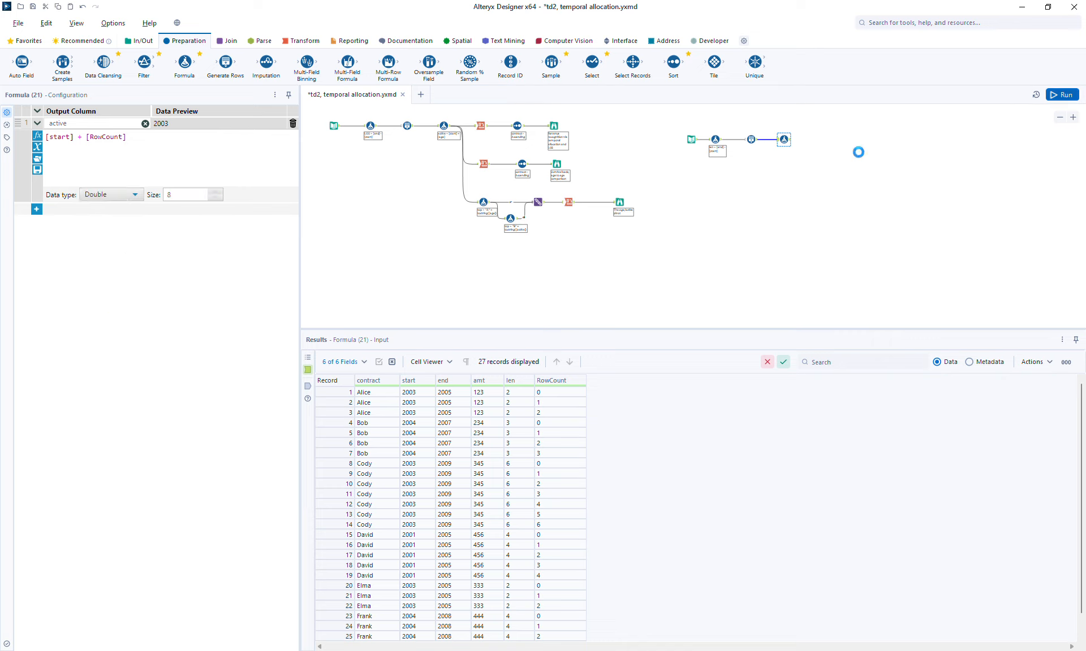
pyautogui.click(784, 141)
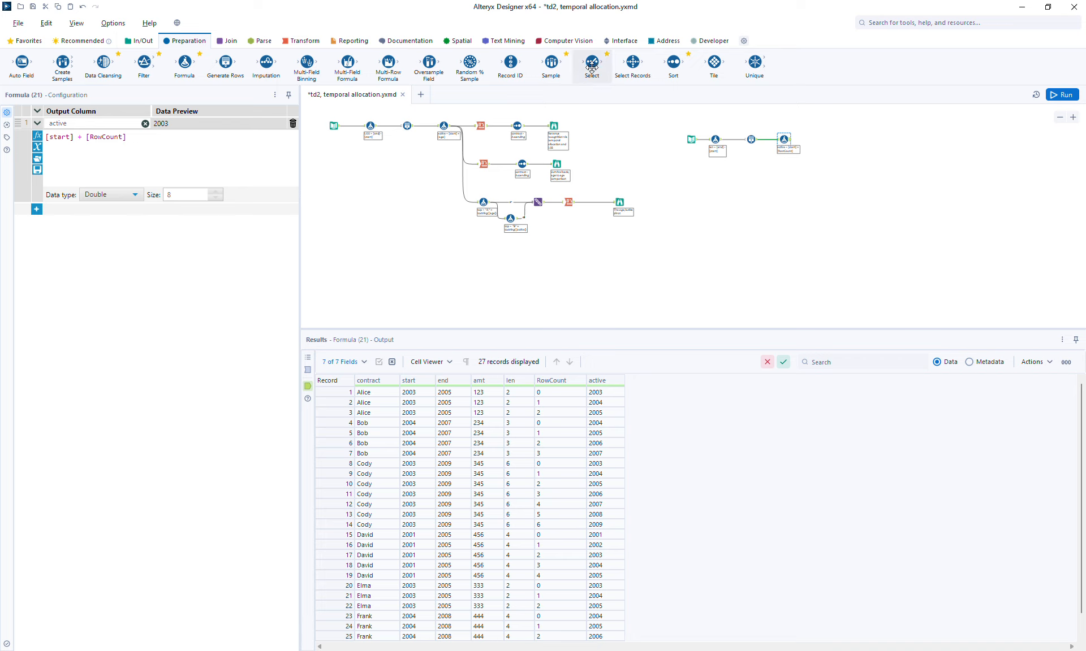
# Step: Add a Select tool after the Formula and rename the RowCount field to age
pyautogui.moveTo(592, 63); pyautogui.dragTo(812, 140)
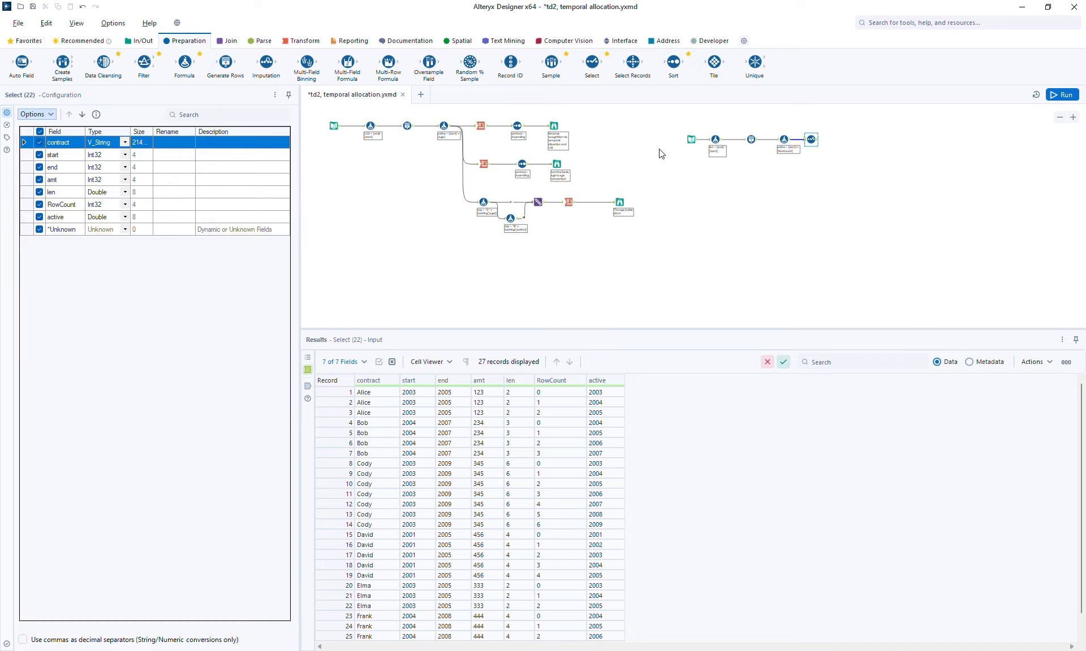
pyautogui.click(167, 205)
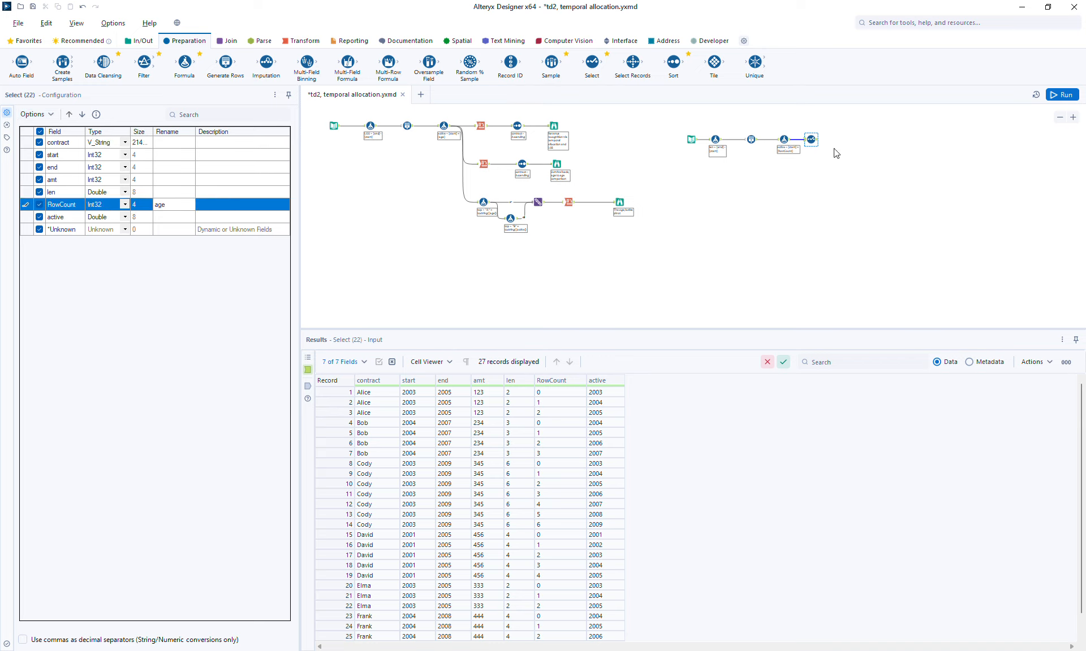
pyautogui.click(1074, 94)
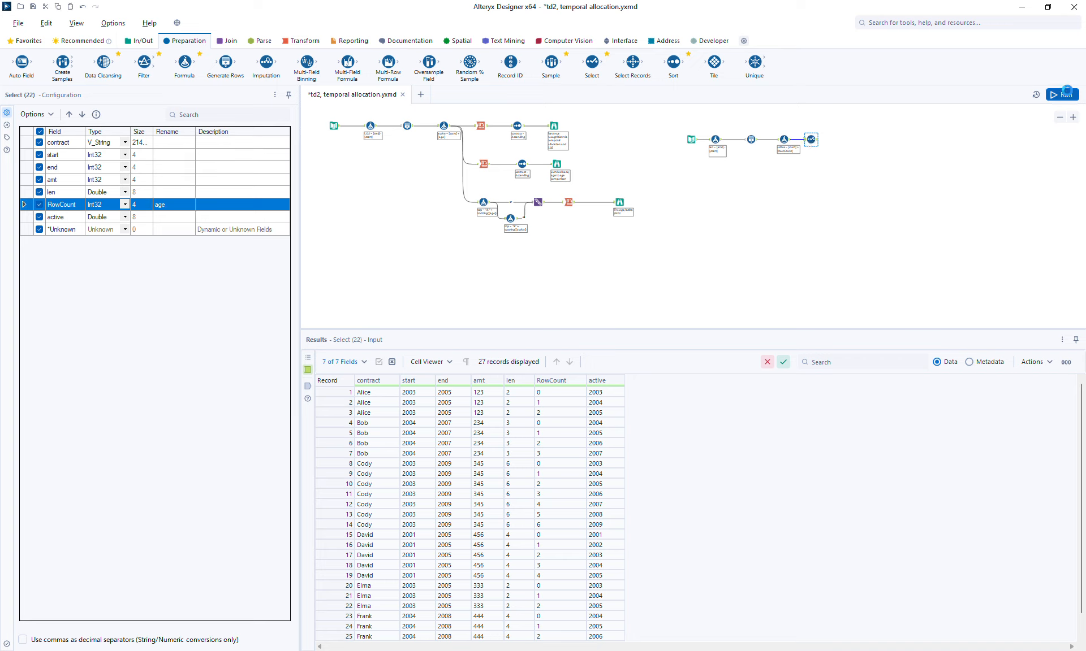
pyautogui.click(813, 140)
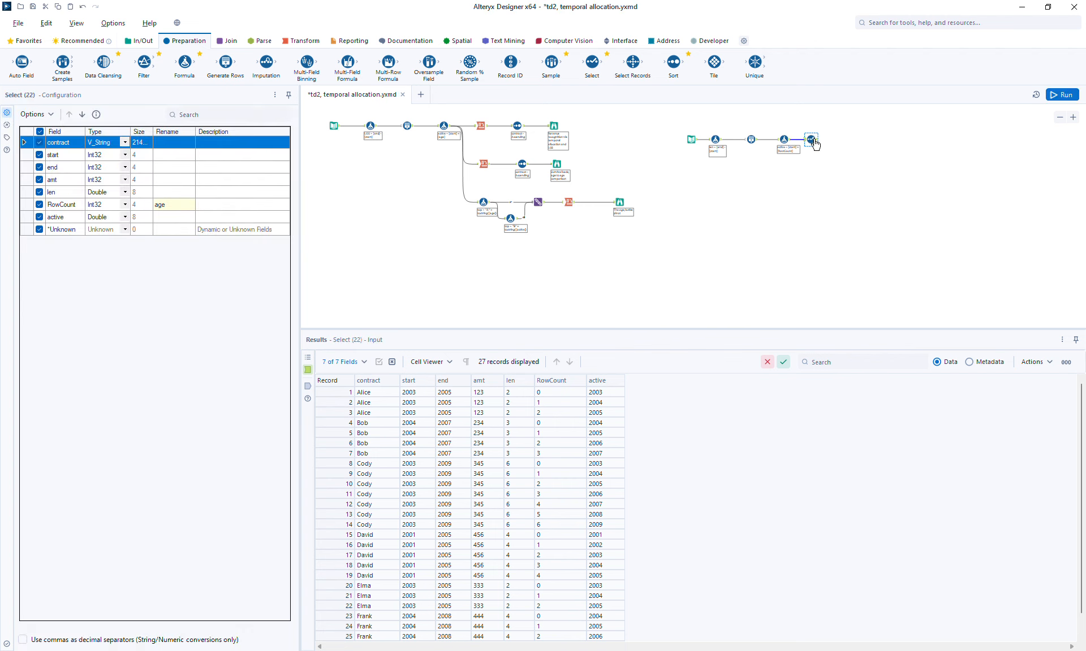
pyautogui.click(816, 142)
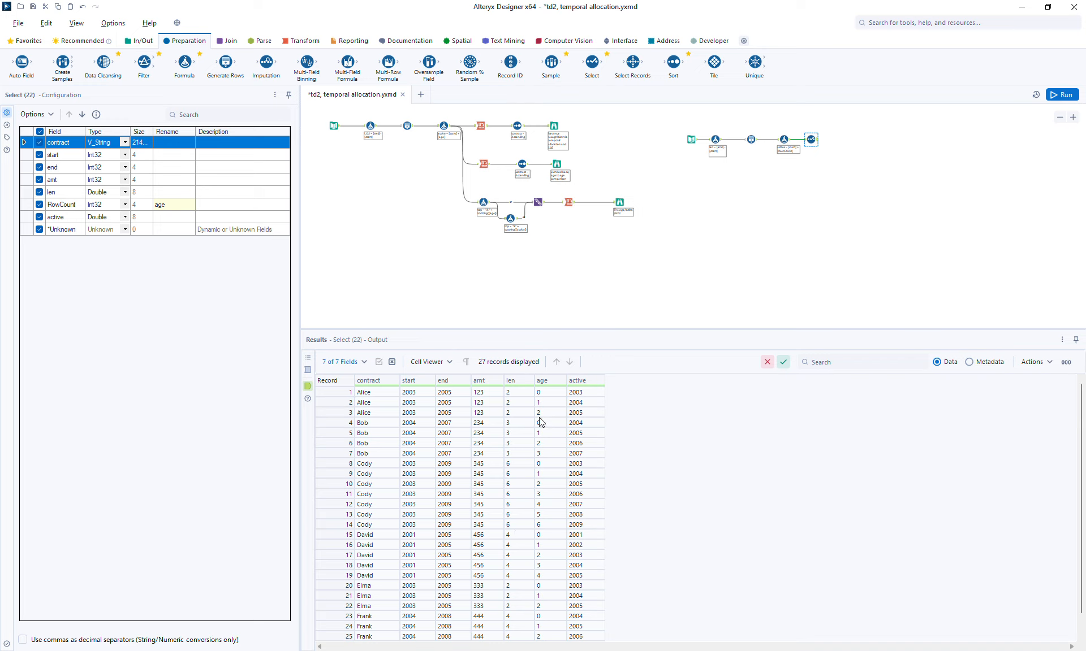
# Step: Deselect the len field in the Select tool and run the workflow
pyautogui.click(39, 192)
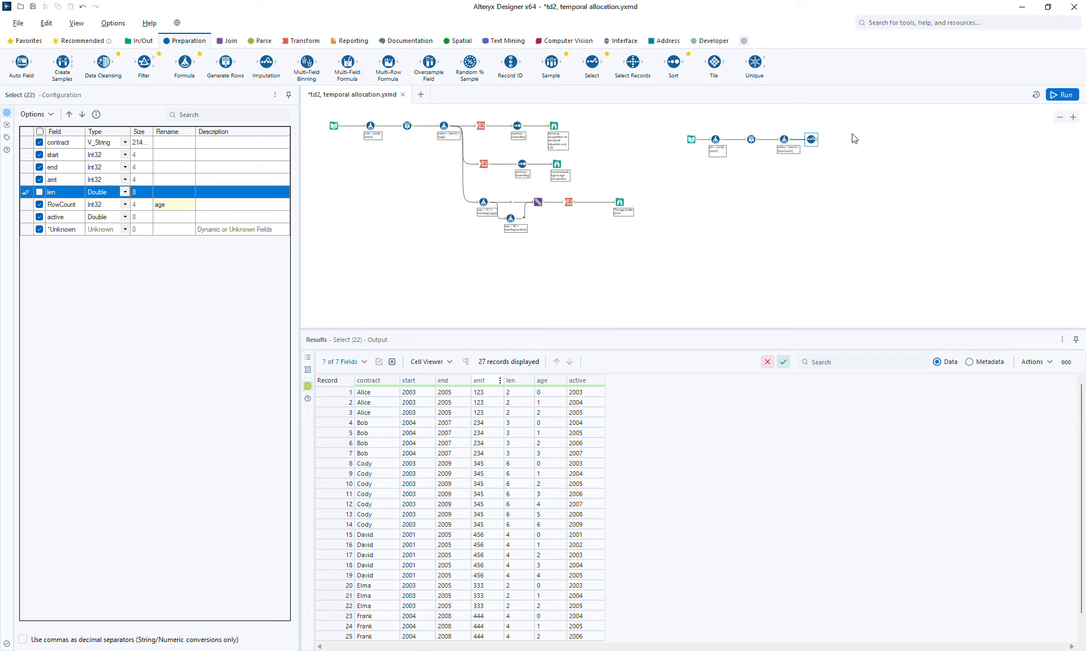
pyautogui.click(1061, 95)
pyautogui.click(814, 140)
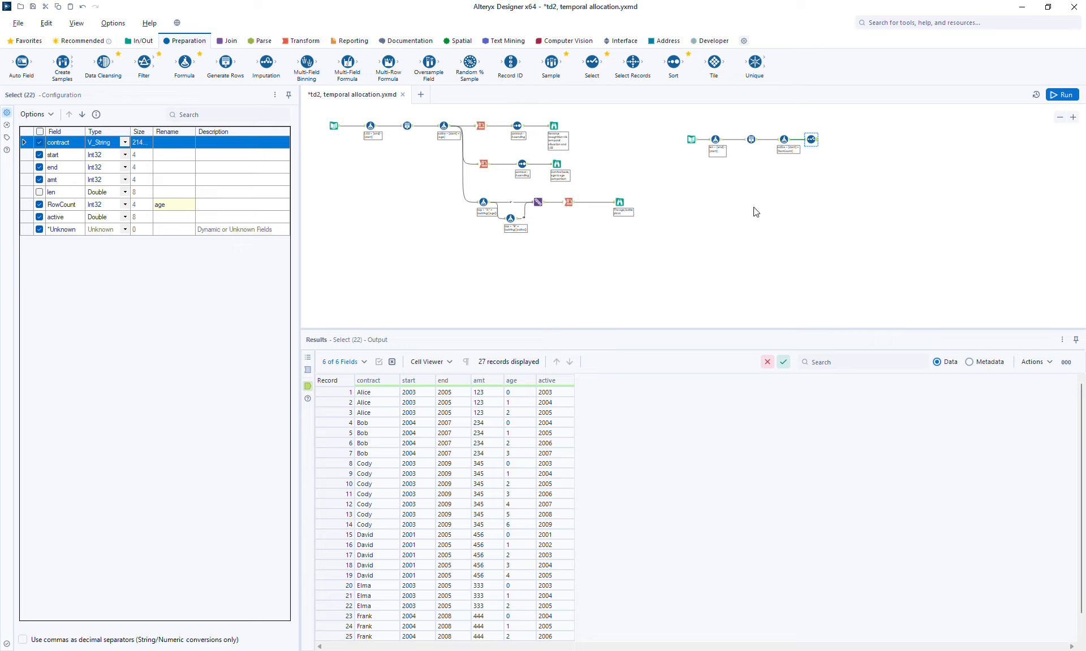
# Step: Add a Cross Tab tool after Select, grouping by contract, start, end and amt, with active as column headers
pyautogui.click(299, 40)
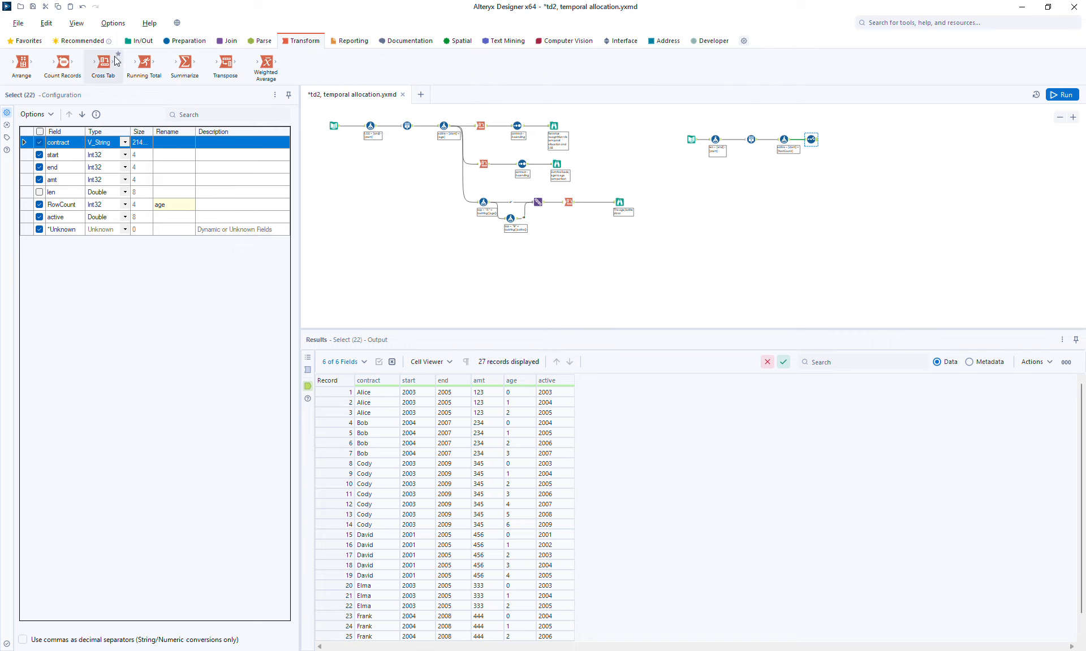
pyautogui.moveTo(86, 69); pyautogui.dragTo(839, 138)
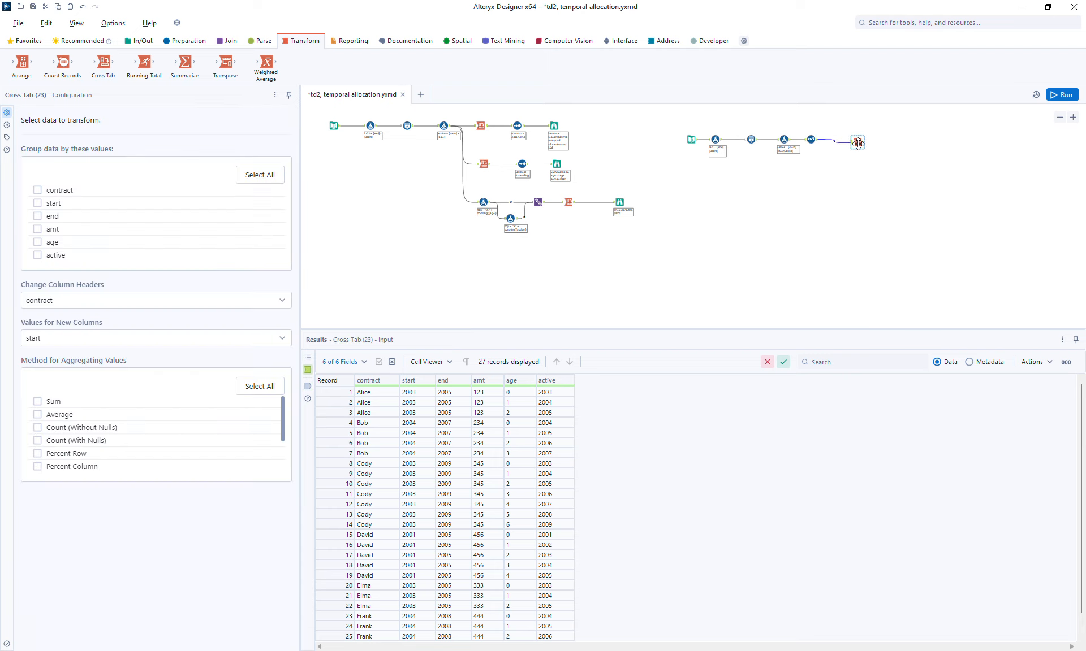
pyautogui.click(58, 192)
pyautogui.click(51, 205)
pyautogui.click(47, 230)
pyautogui.click(61, 303)
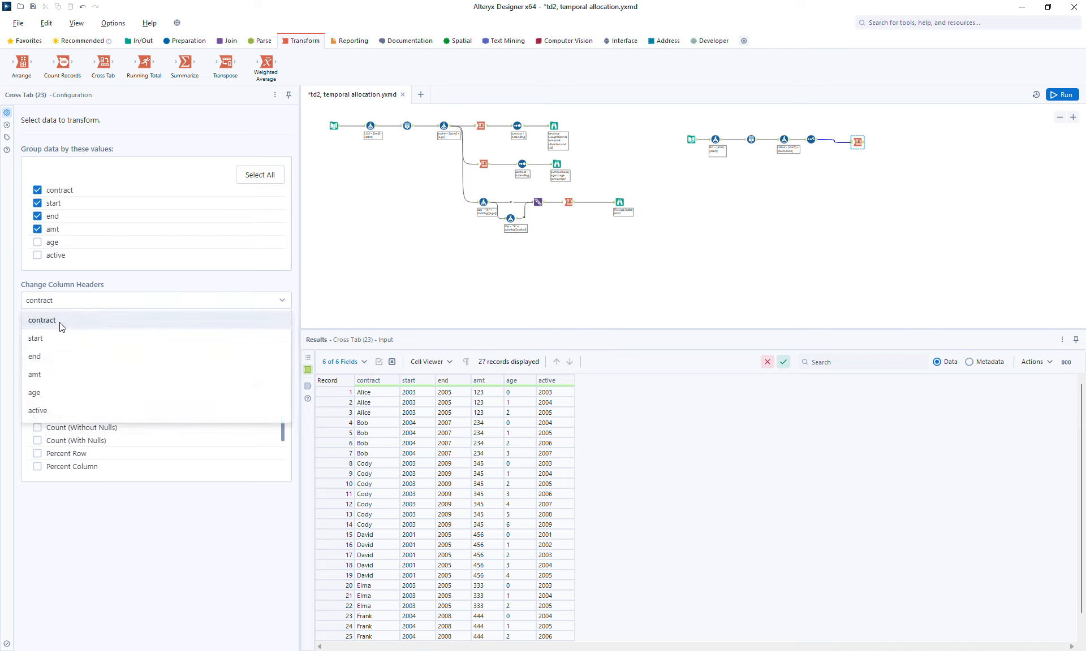
pyautogui.click(48, 411)
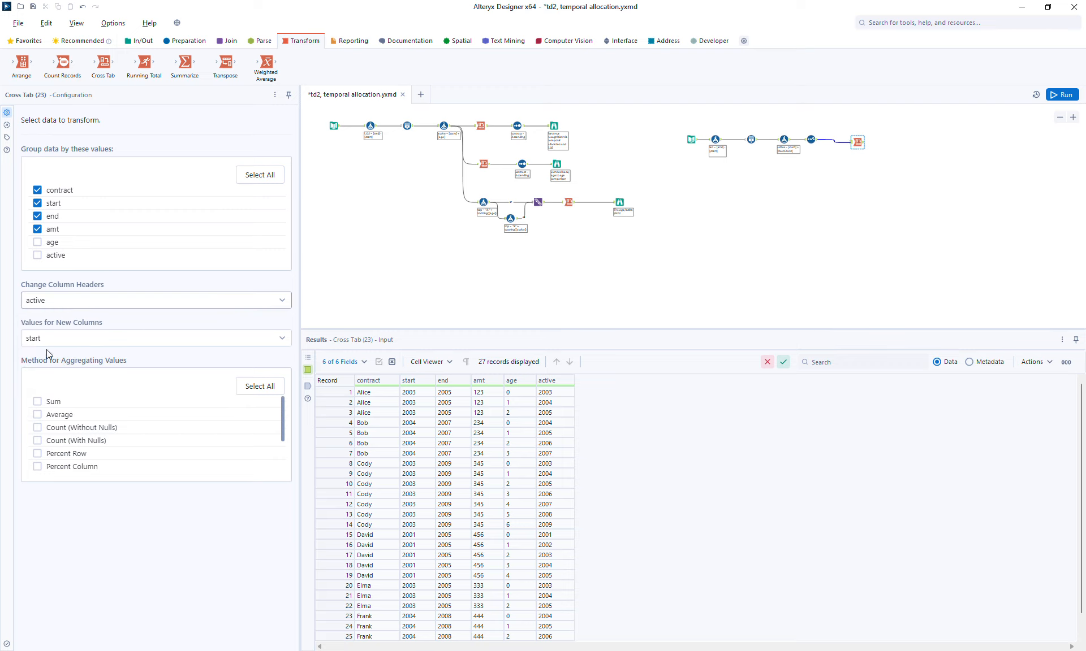
# Step: Set the Cross Tab's new-column values to amt aggregated by Sum, then run the workflow
pyautogui.click(49, 341)
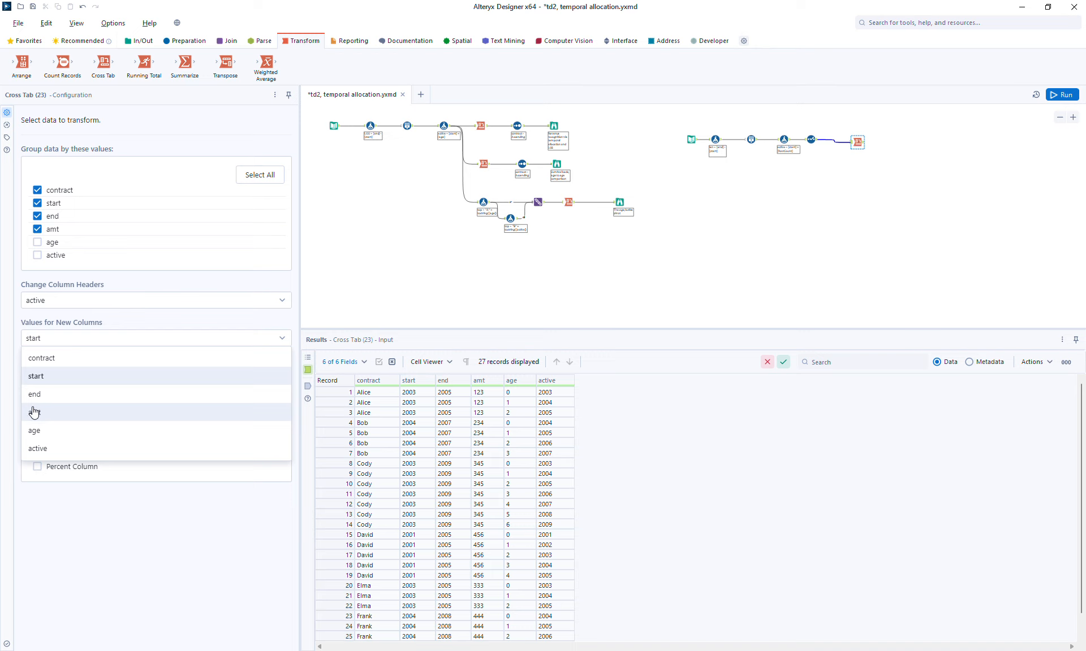
pyautogui.click(34, 412)
pyautogui.click(37, 402)
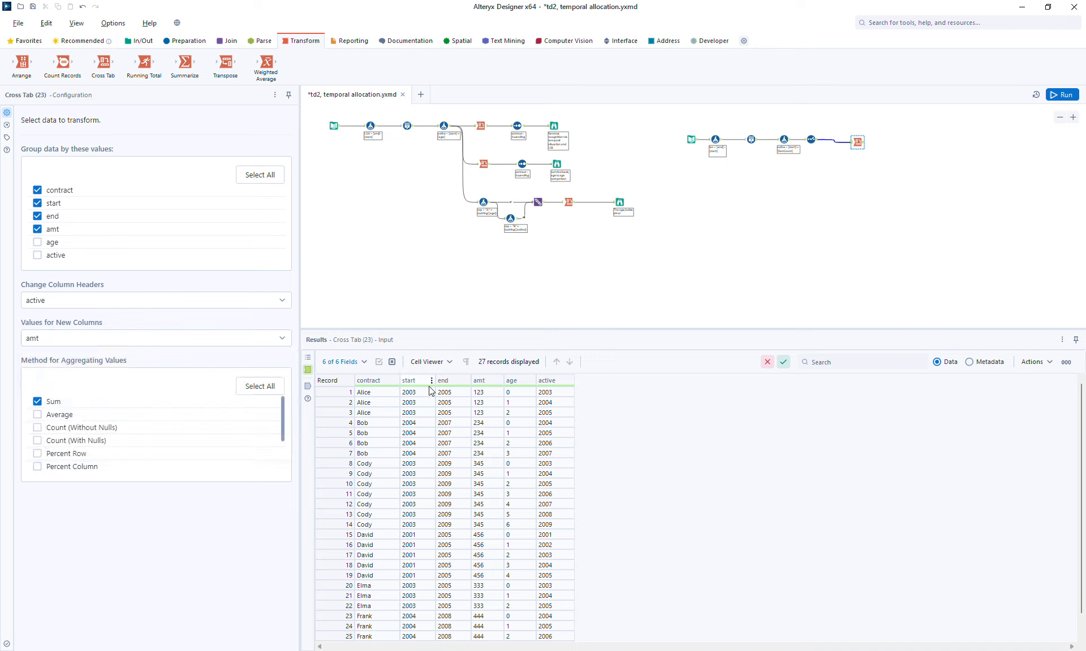
pyautogui.click(1062, 100)
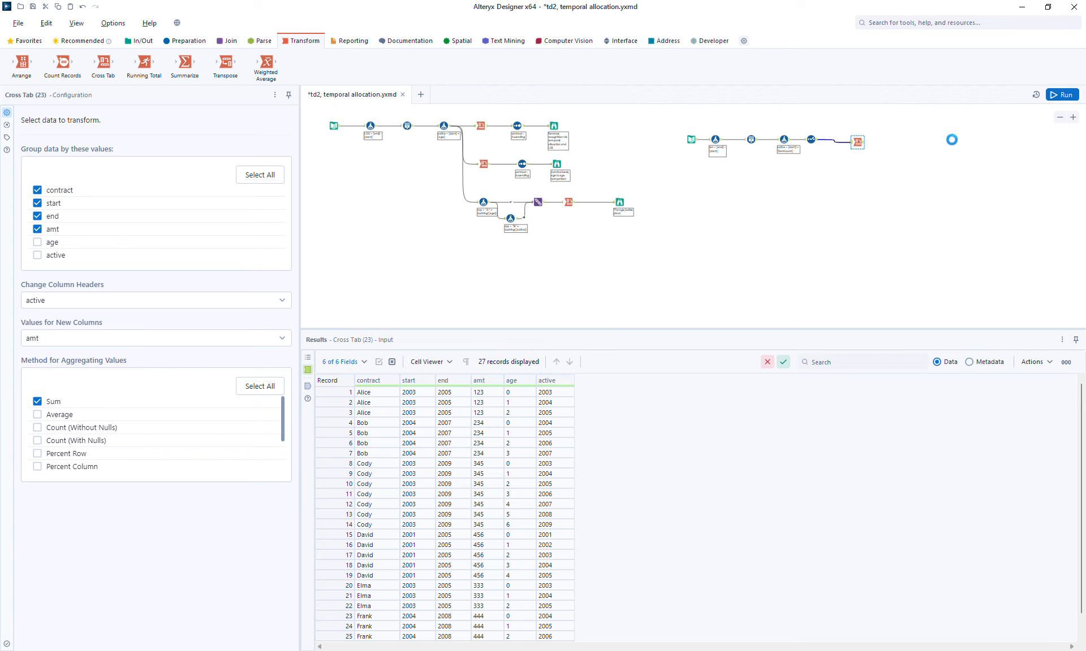
pyautogui.click(859, 142)
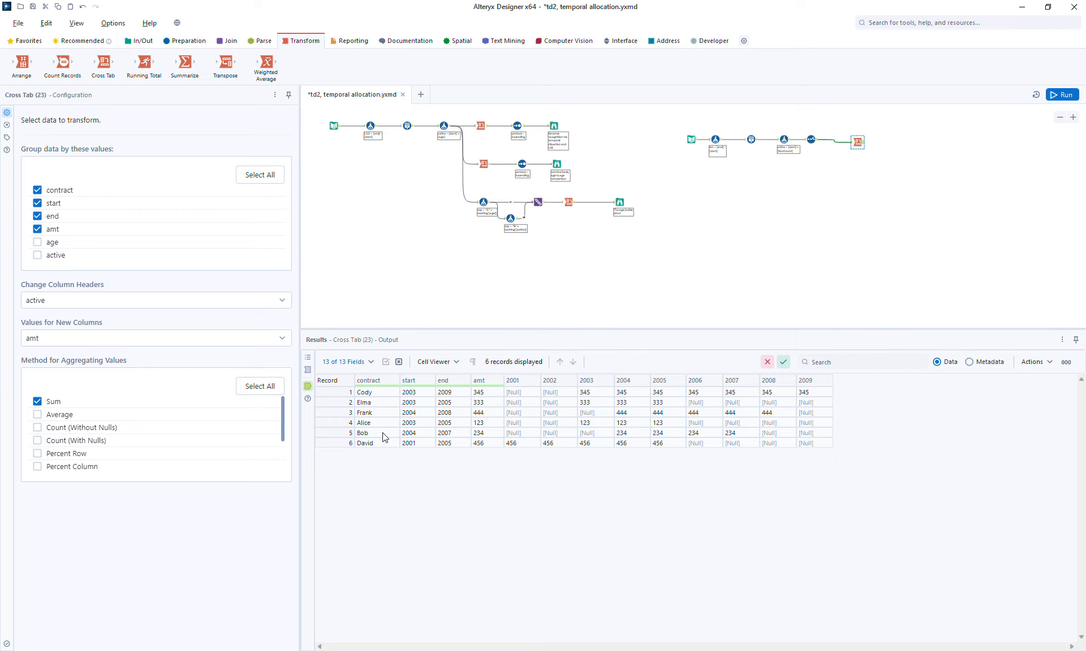
# Step: Add a Sort tool after the Cross Tab, sorting by contract in ascending order
pyautogui.click(198, 45)
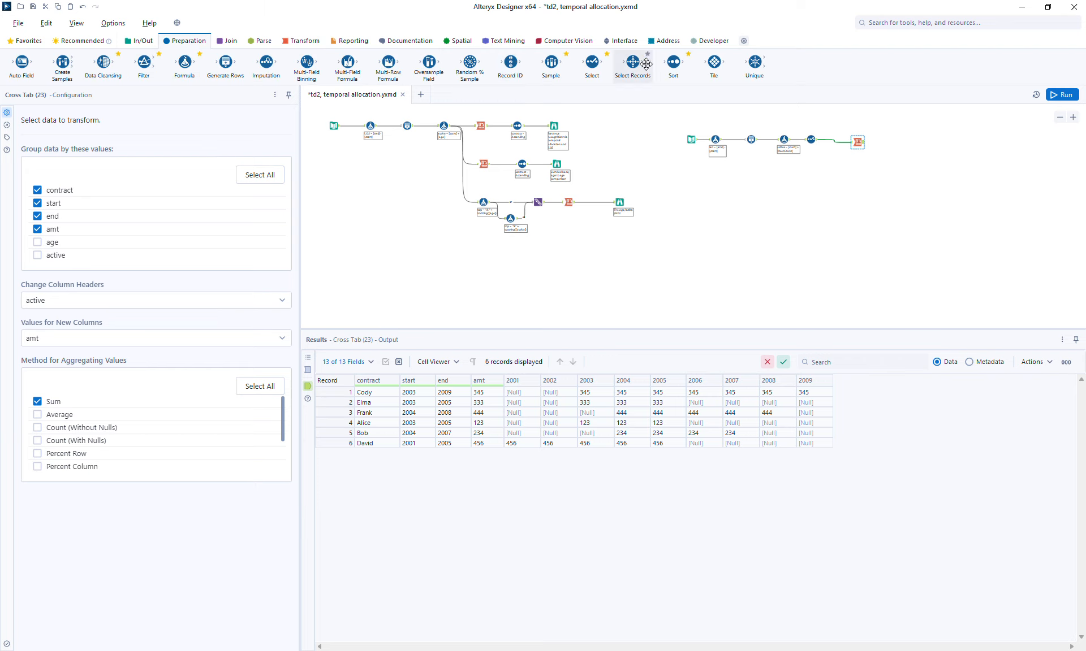
pyautogui.moveTo(699, 74); pyautogui.dragTo(879, 142)
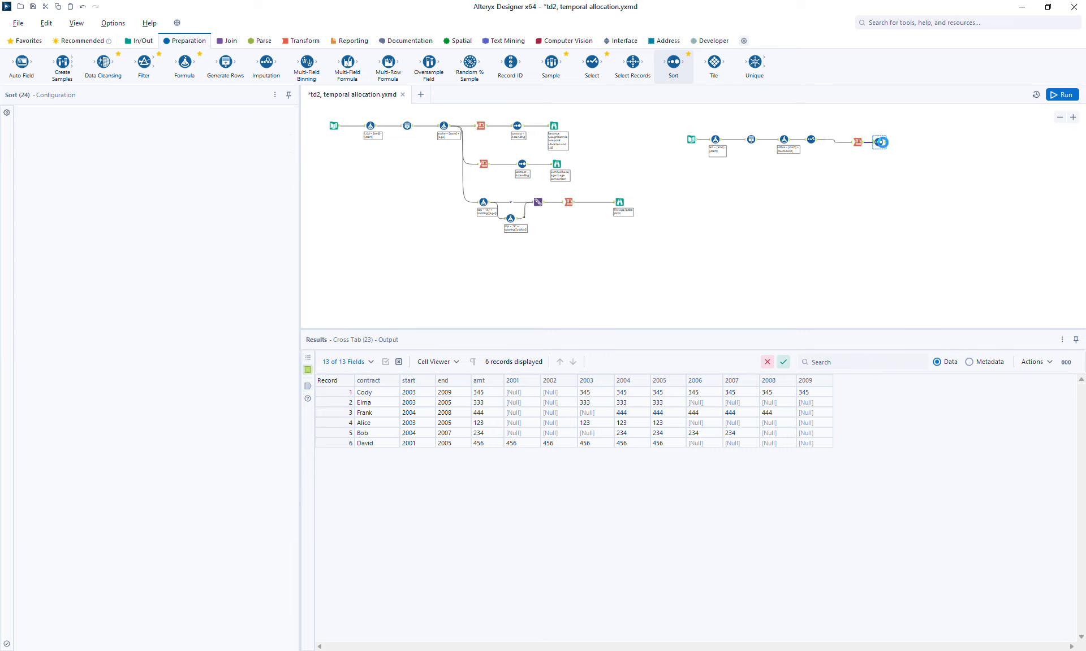
pyautogui.click(64, 179)
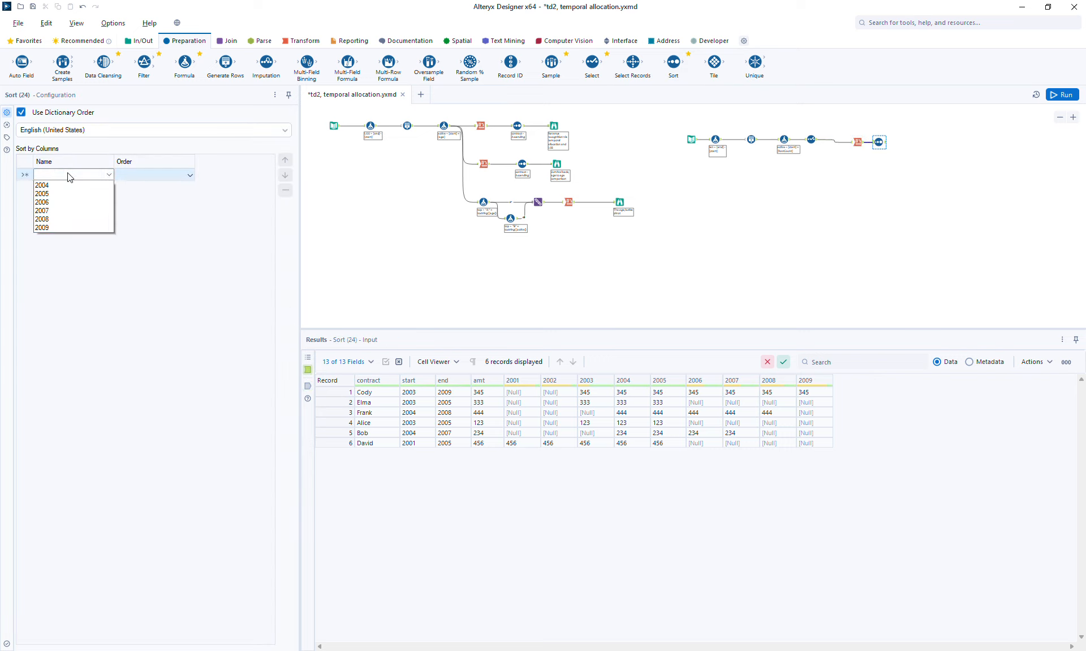
pyautogui.click(61, 187)
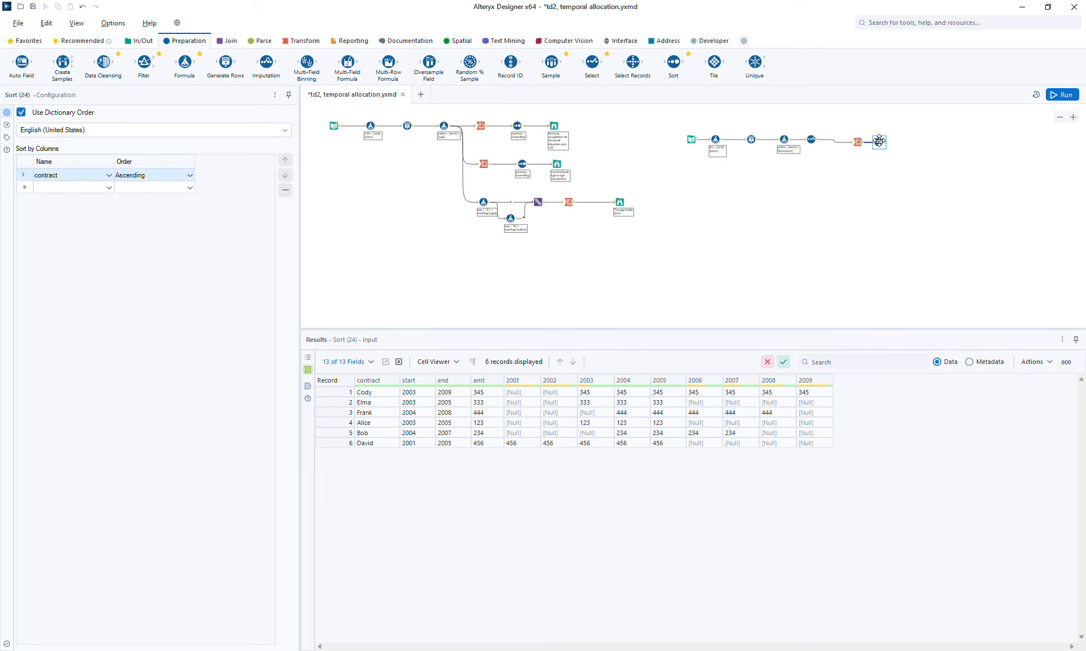
pyautogui.moveTo(878, 142); pyautogui.dragTo(885, 142)
pyautogui.click(883, 143)
# Step: Add a Browse tool after the Sort and run the workflow
pyautogui.rightClick(883, 142)
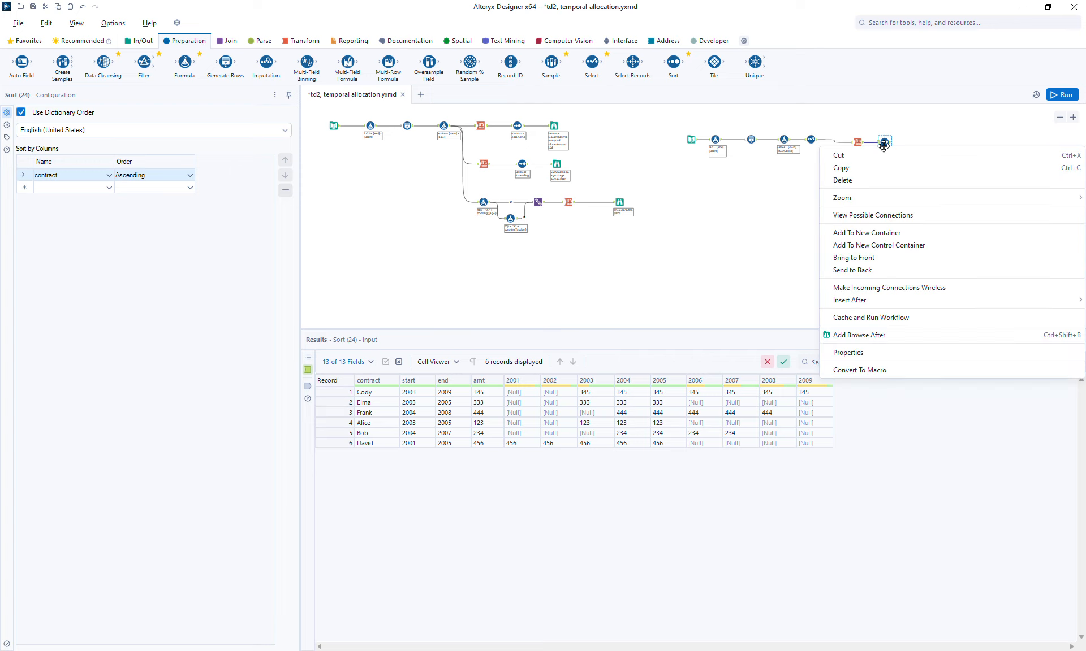
pyautogui.click(859, 335)
pyautogui.click(1060, 95)
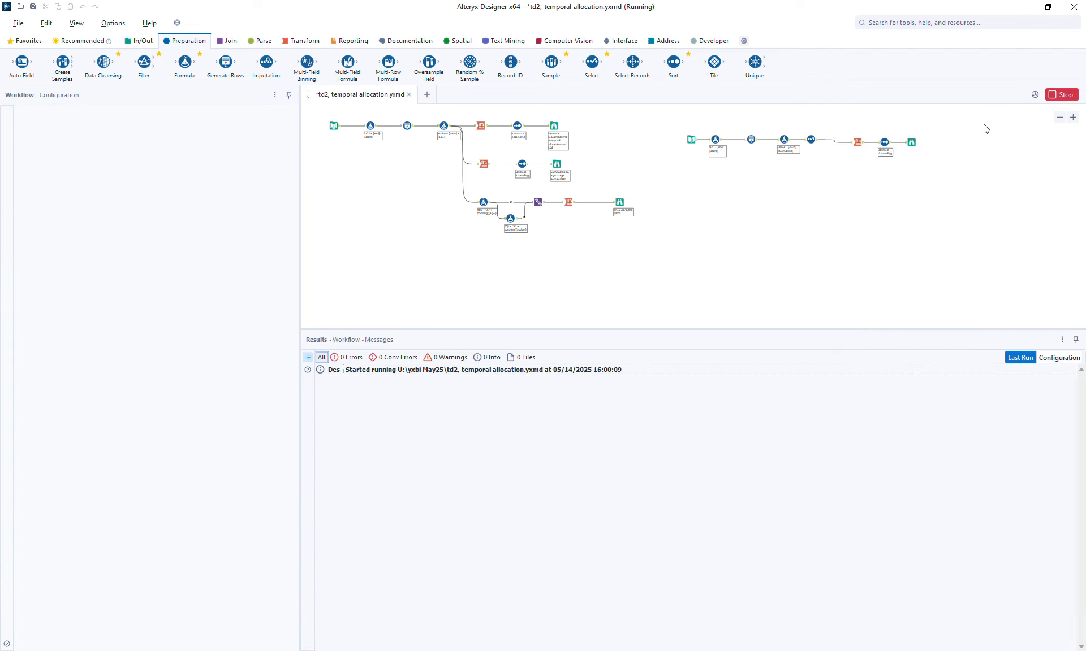
pyautogui.click(911, 143)
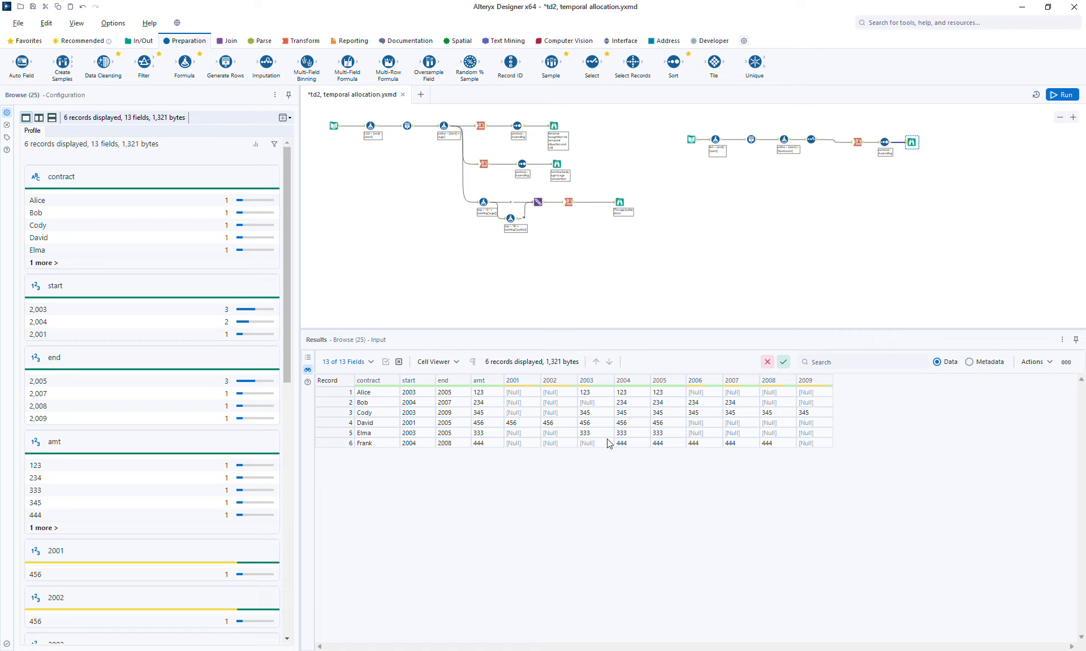
# Step: Add a seventh contract row to the Text Input with a contract name, start 2001, end 2010 and amt 555
pyautogui.click(689, 142)
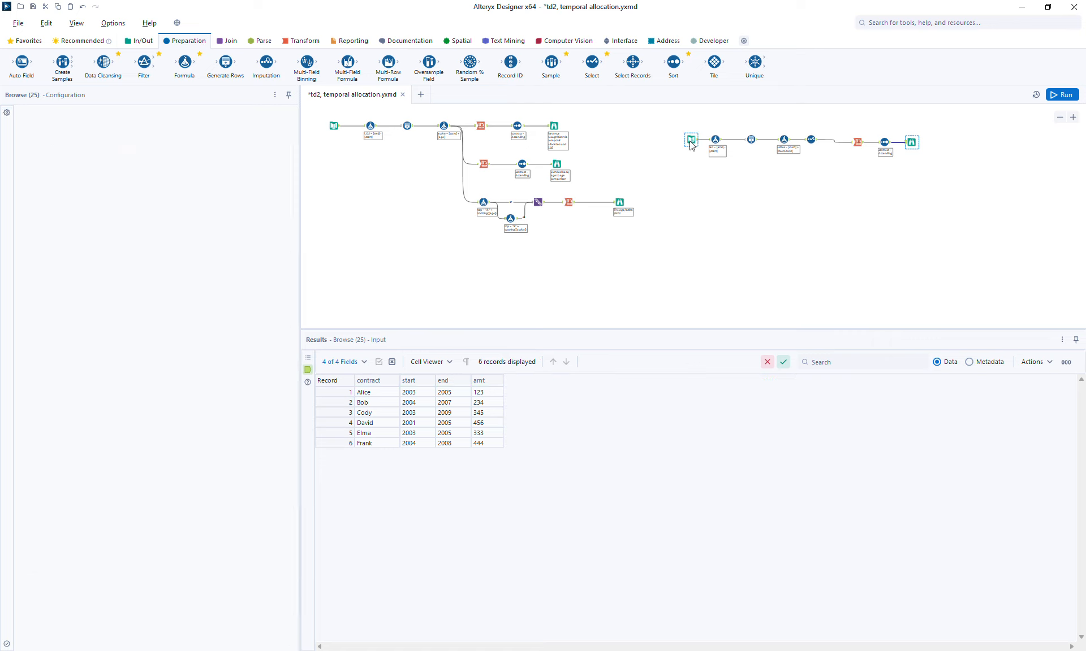
pyautogui.click(55, 203)
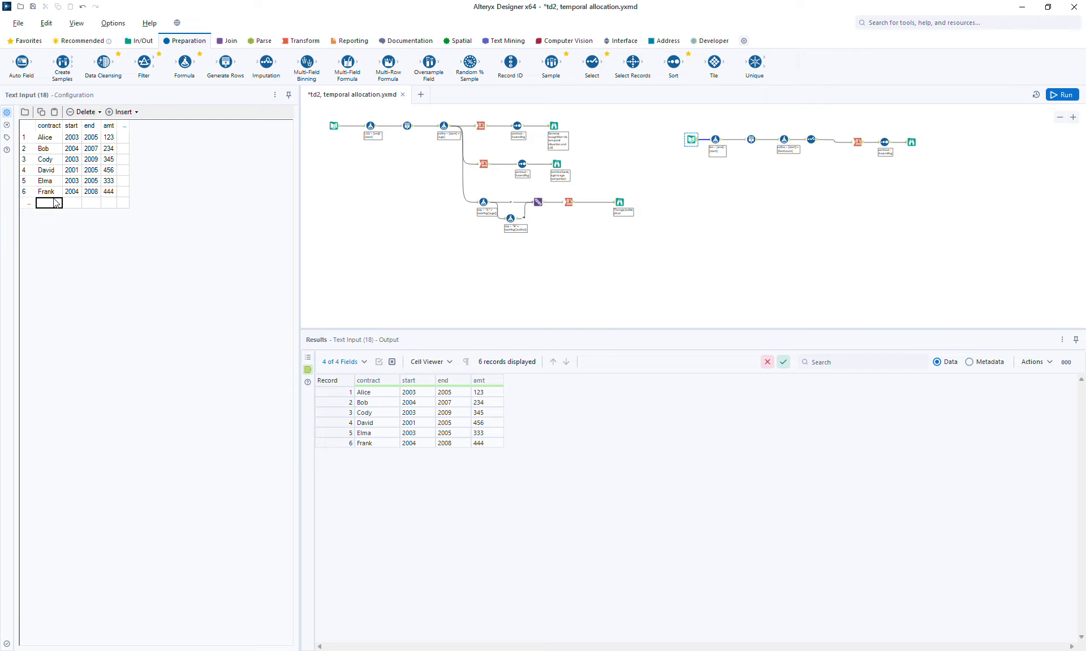
pyautogui.write('Grace')
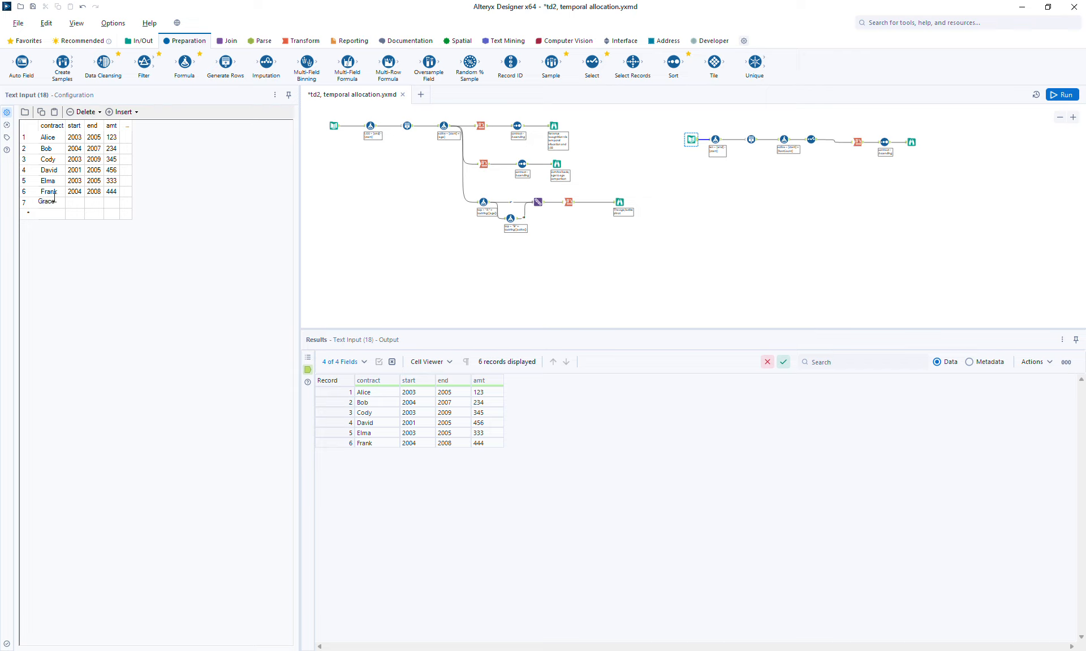
pyautogui.click(80, 204)
pyautogui.write('2')
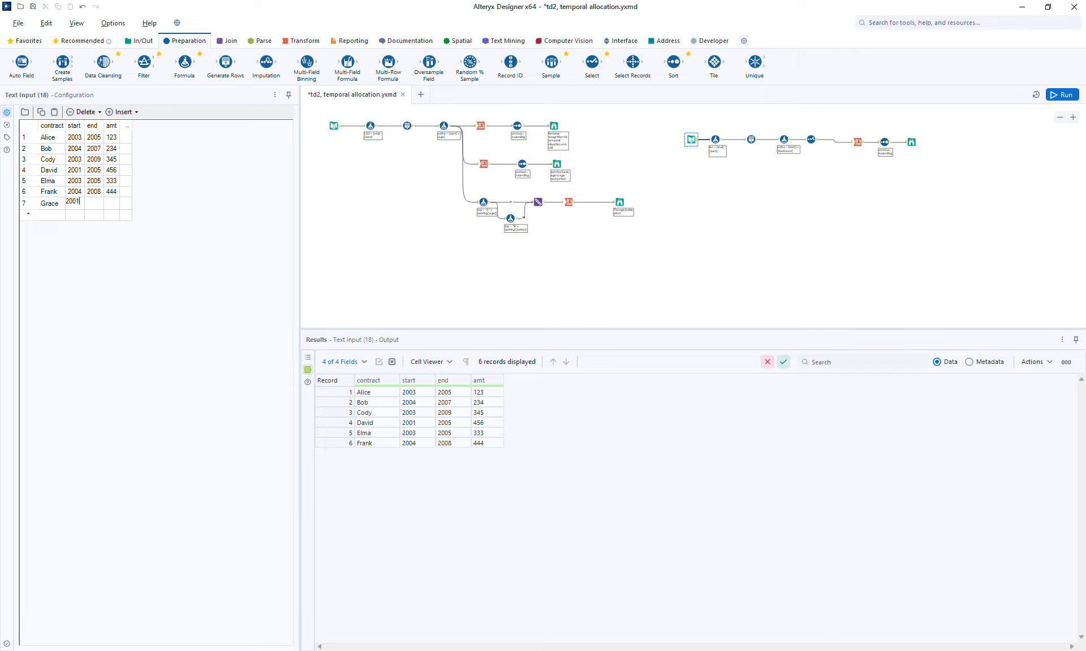
pyautogui.write('001')
pyautogui.click(94, 206)
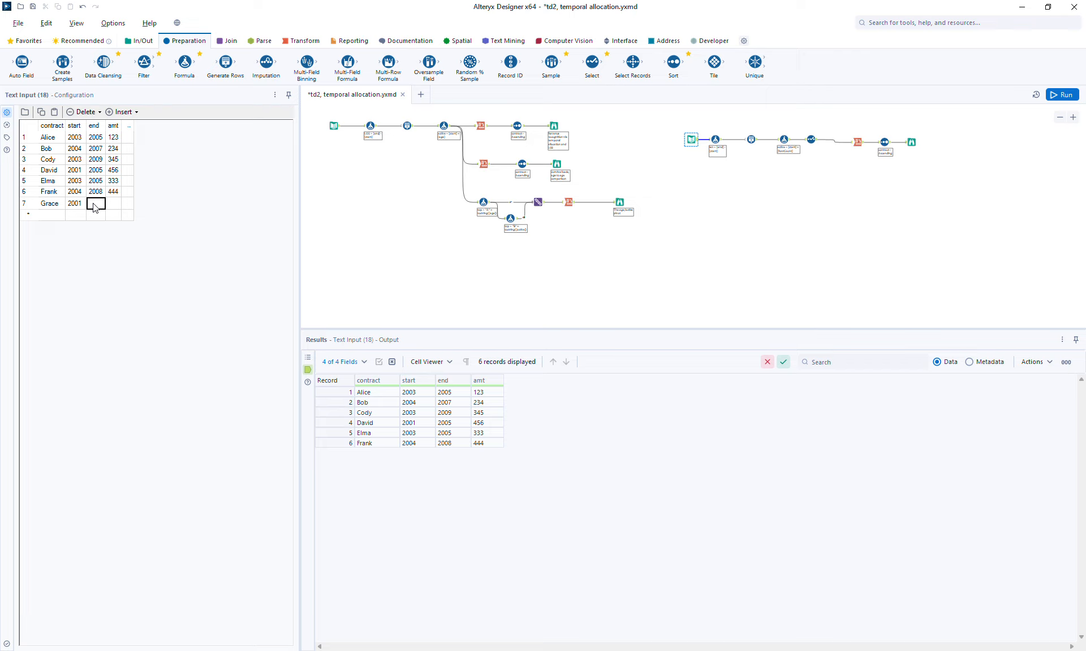
pyautogui.write('2010')
pyautogui.click(115, 205)
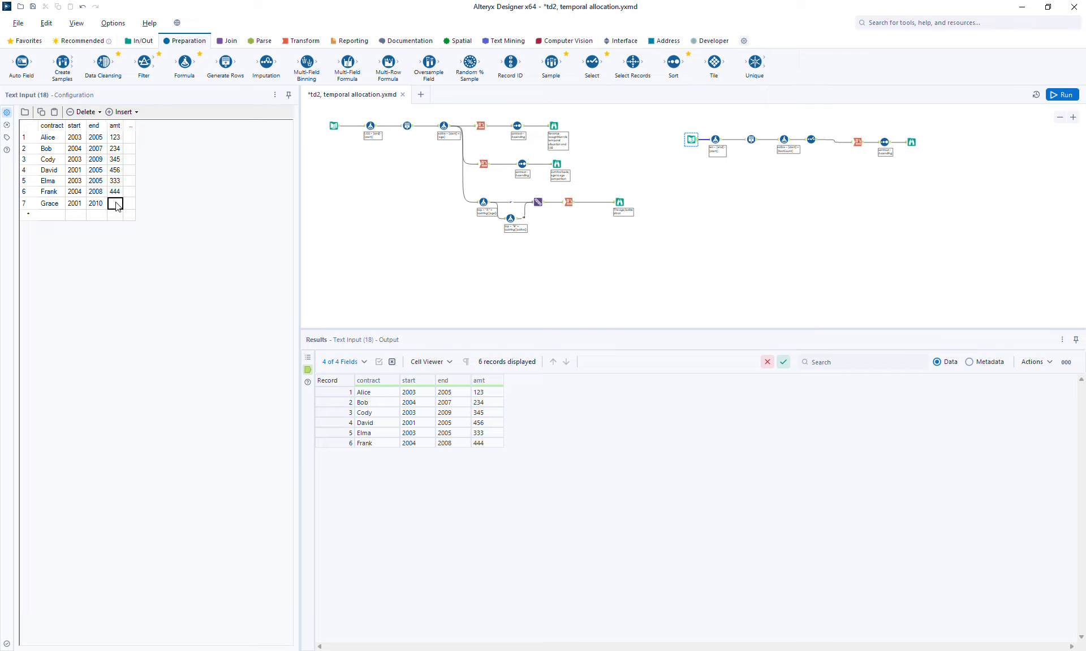
pyautogui.write('555')
# Step: Run the workflow and compare the original workflow's Browse output with the new Browse output
pyautogui.click(1063, 100)
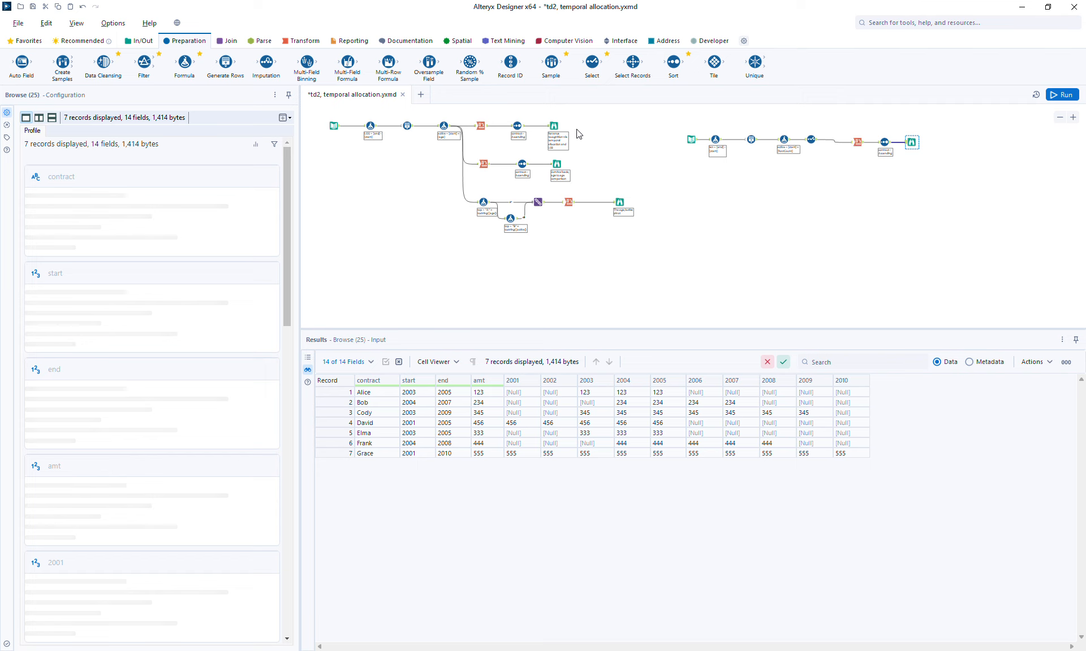
pyautogui.click(555, 126)
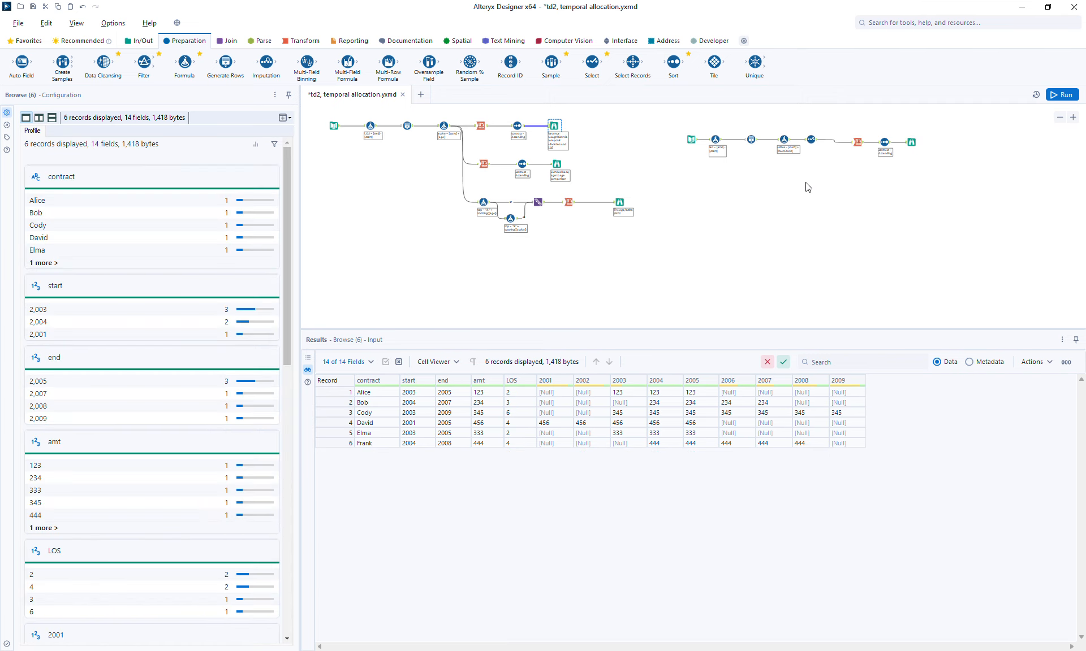
pyautogui.click(911, 142)
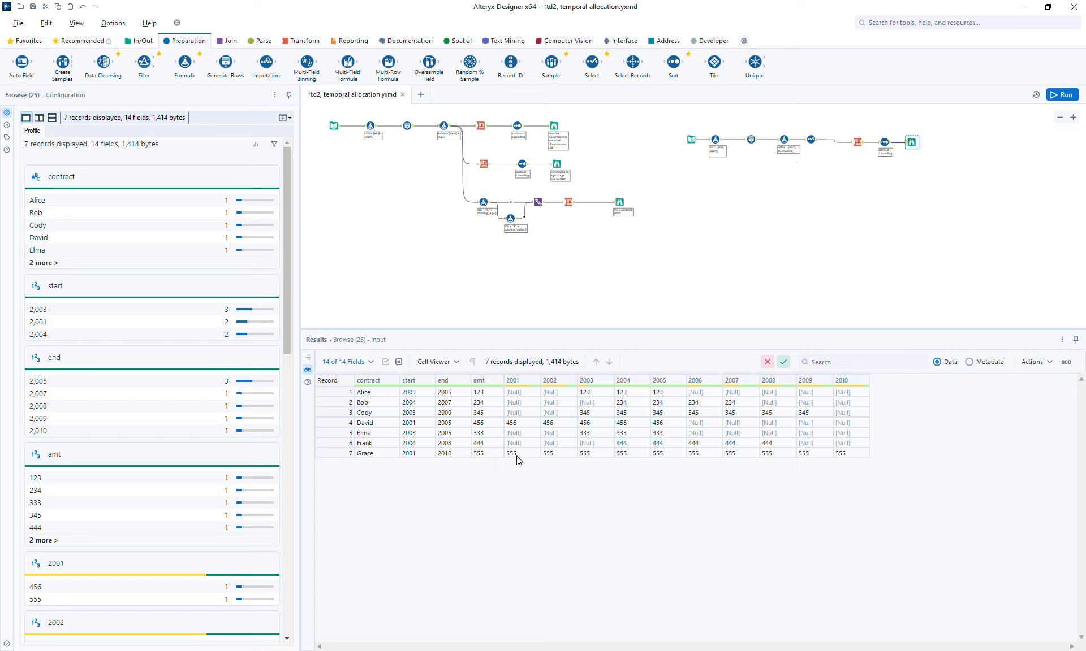
# Step: Inspect the Generate Rows settings and compare the original workflow's Browse output with the new Browse output
pyautogui.click(751, 139)
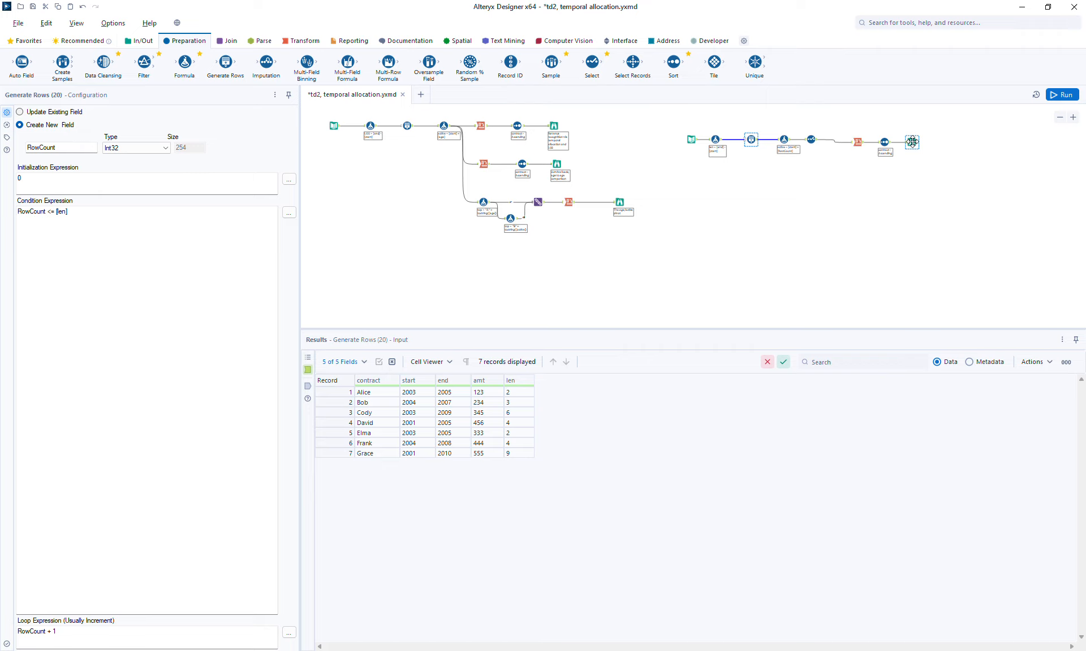
pyautogui.click(912, 141)
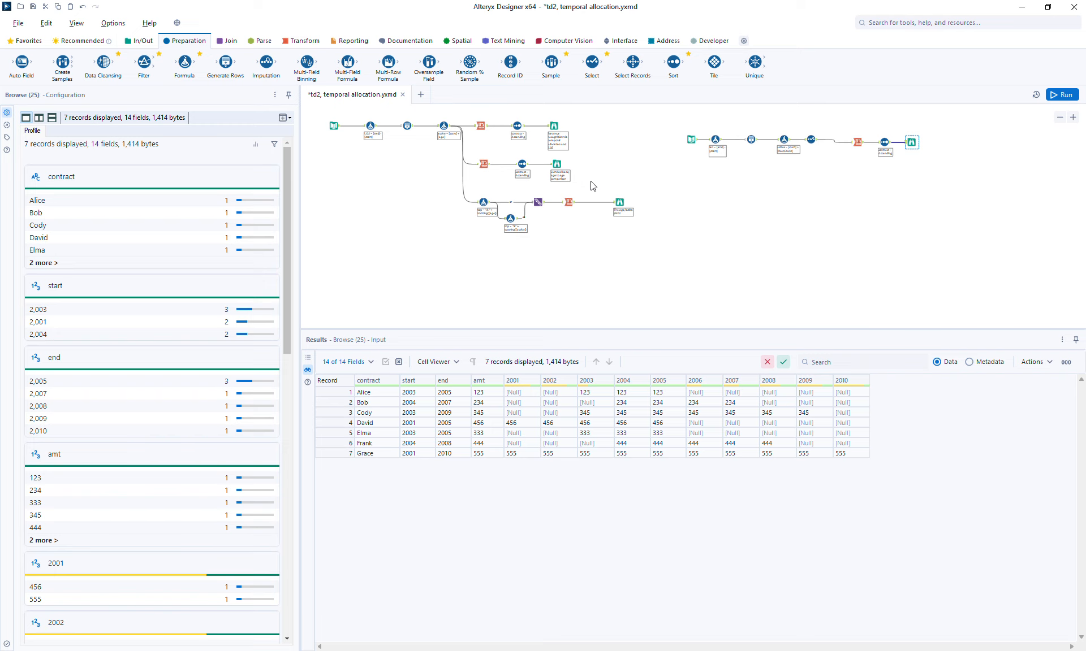
pyautogui.click(560, 166)
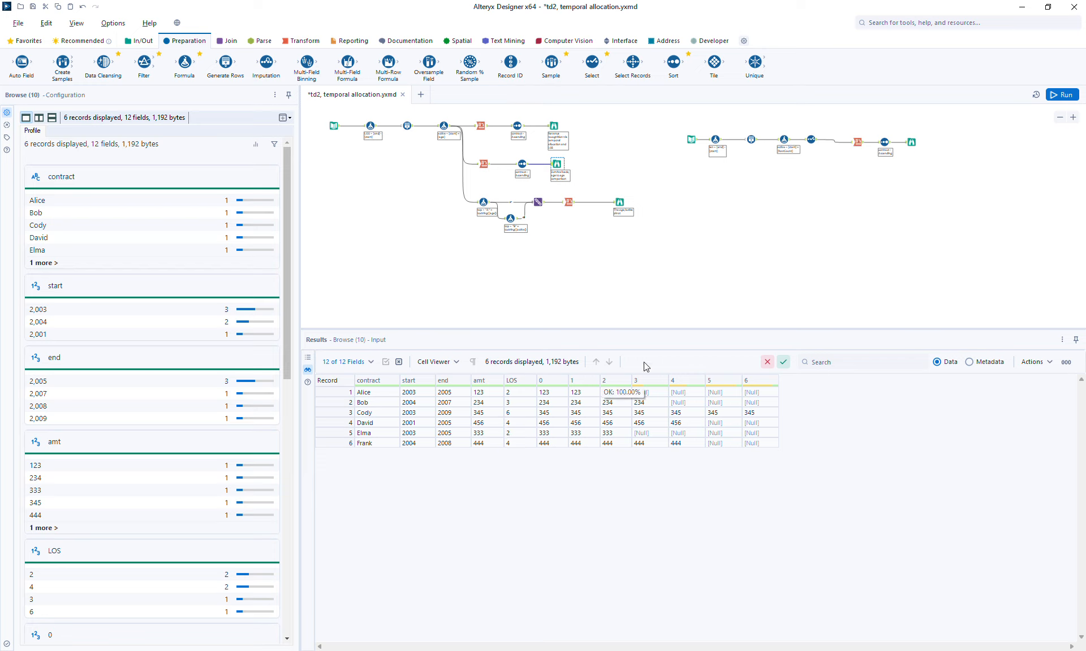
pyautogui.click(912, 142)
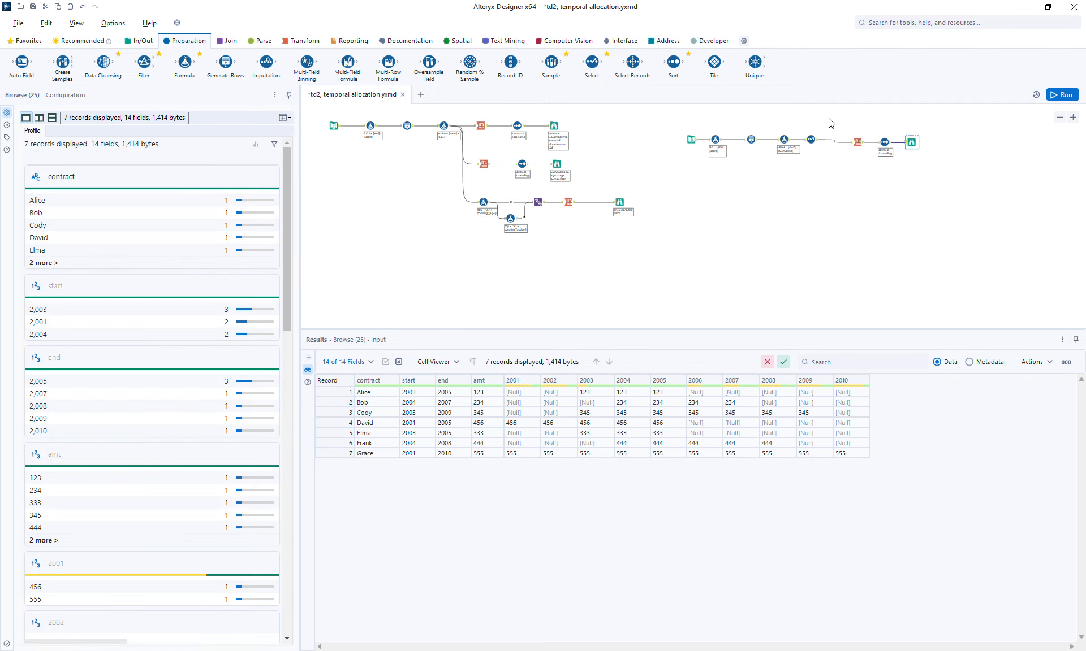
# Step: Duplicate the Cross Tab, Sort and Browse tools and connect the copy to the Formula tool's output
pyautogui.moveTo(828, 117); pyautogui.dragTo(949, 182)
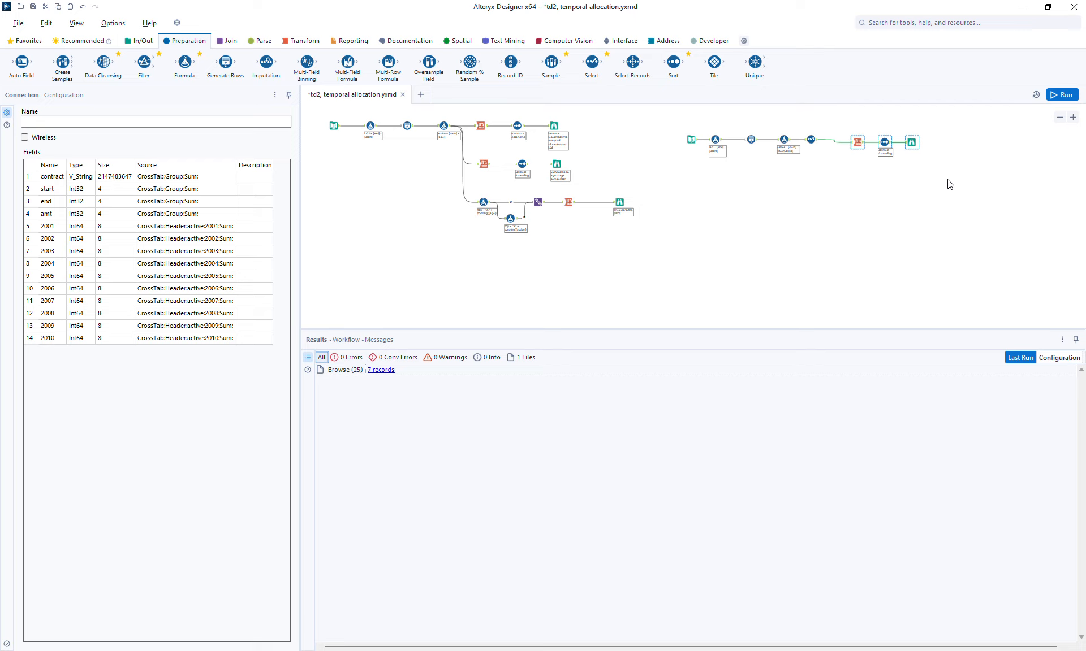
pyautogui.click(855, 182)
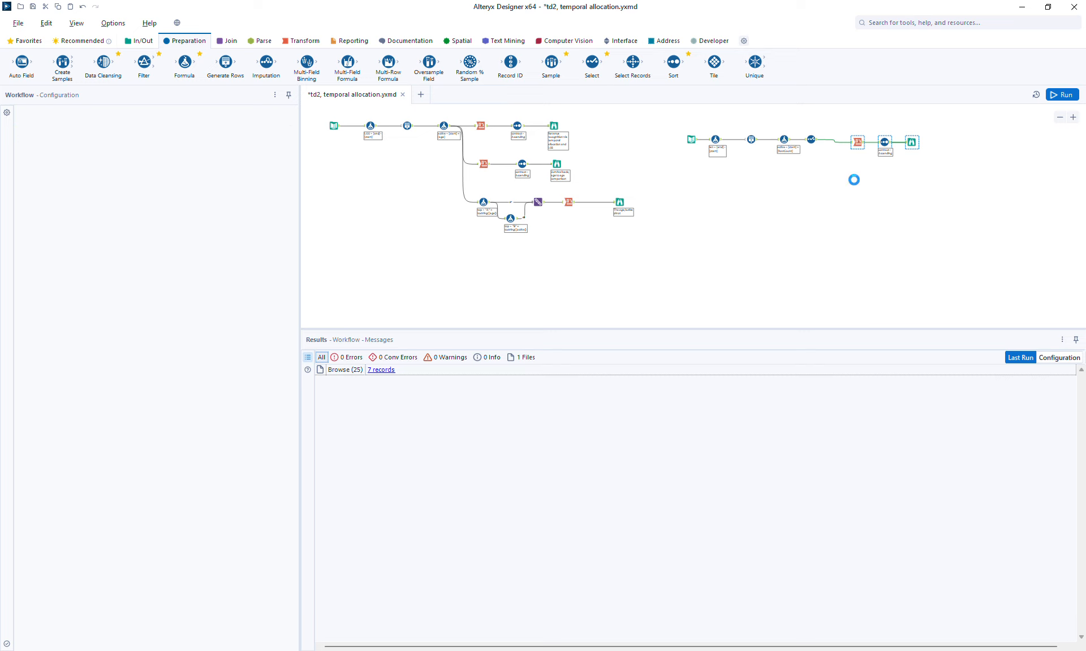
pyautogui.hotkey('ctrl', 'v')
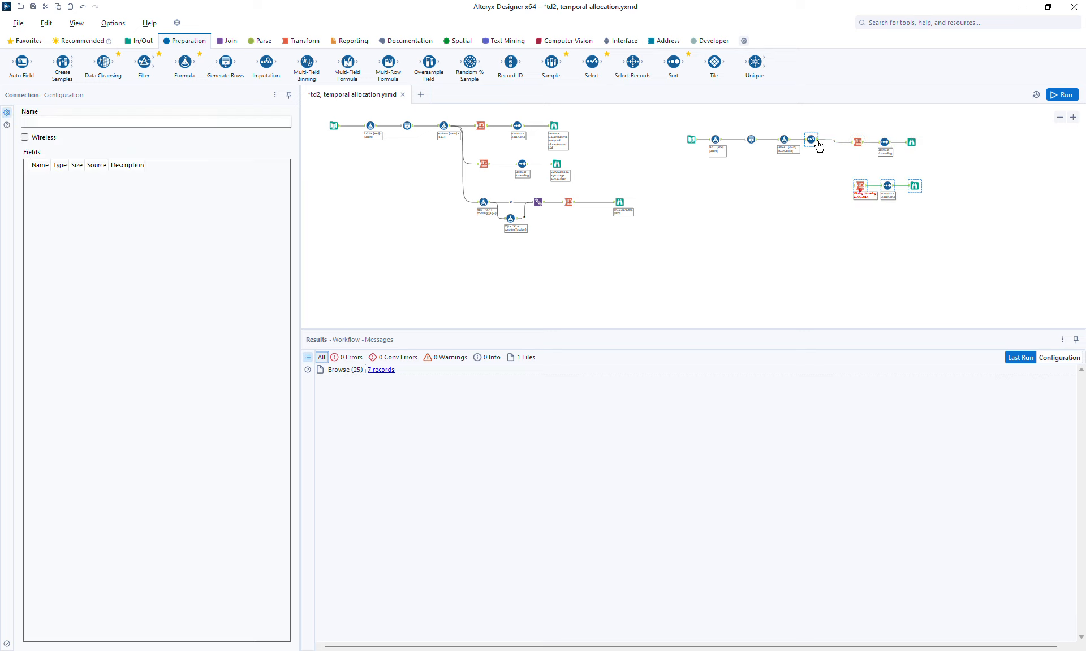
pyautogui.moveTo(818, 140); pyautogui.dragTo(858, 192)
# Step: Set the copied Cross Tab to change column headers by age, then run the workflow
pyautogui.click(858, 187)
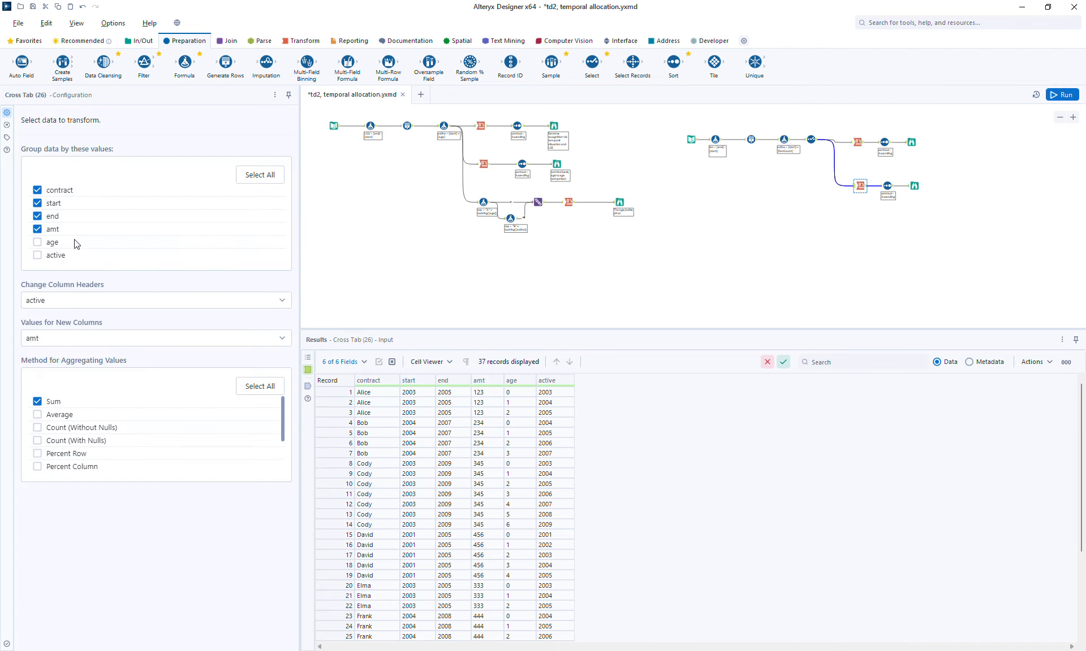
pyautogui.click(37, 304)
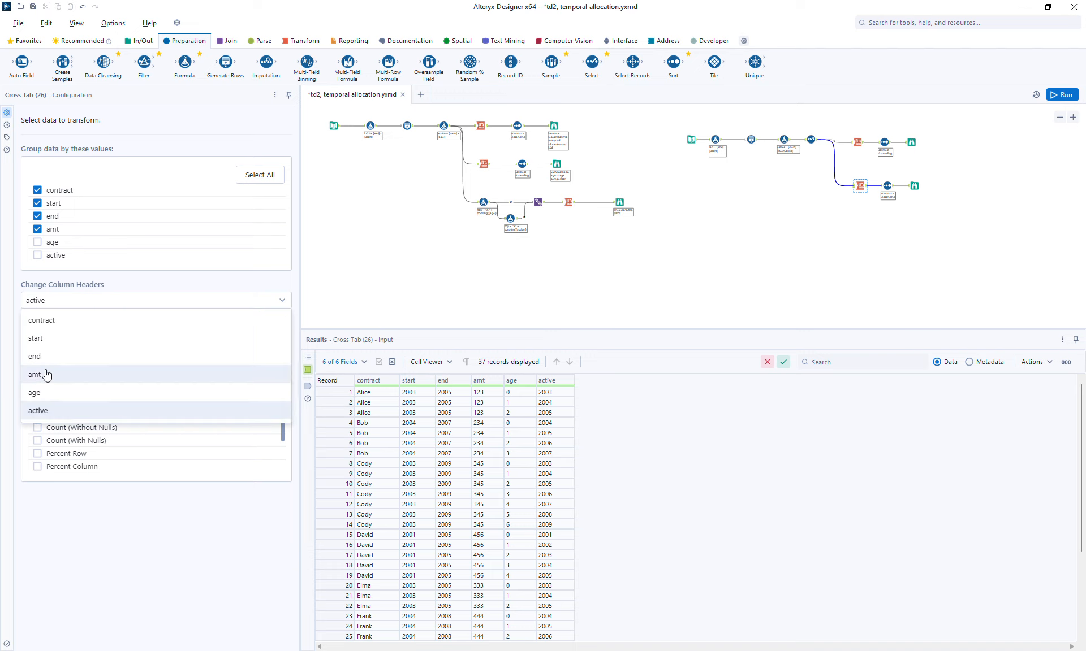
pyautogui.click(43, 393)
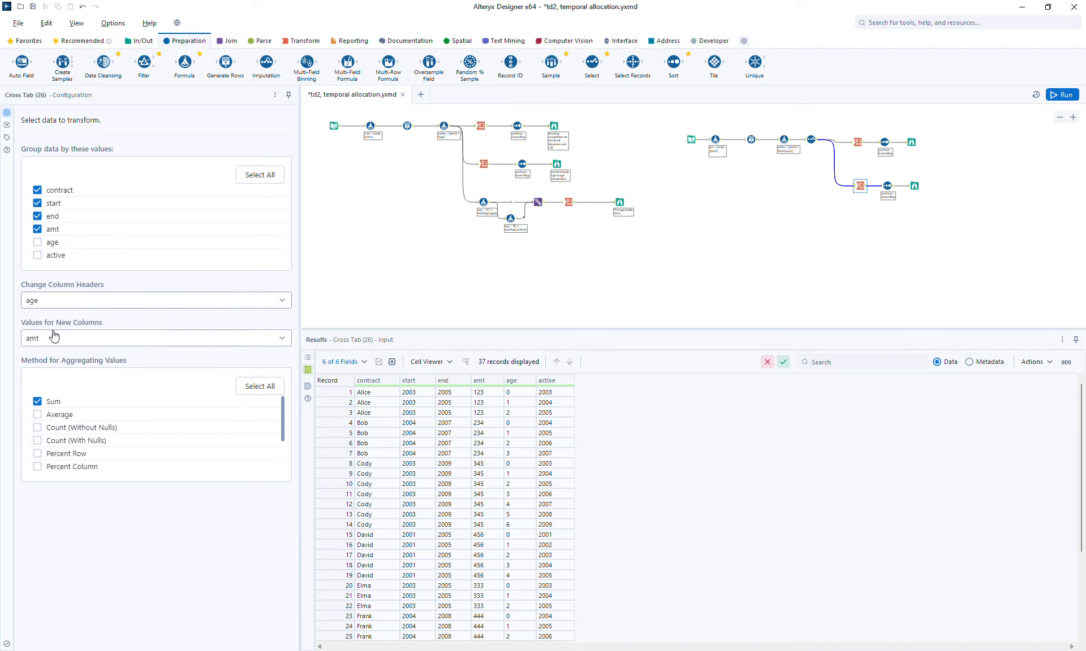
pyautogui.click(1067, 94)
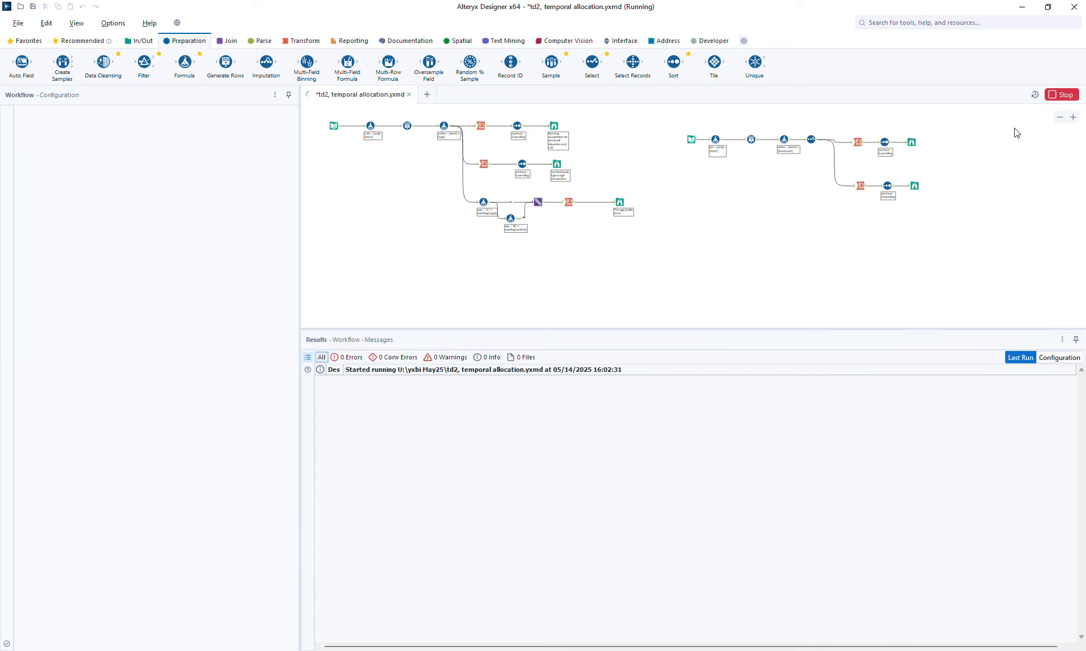
# Step: Compare the year-headed and age-headed Browse outputs, highlighting each contract's active cells row by row
pyautogui.click(912, 142)
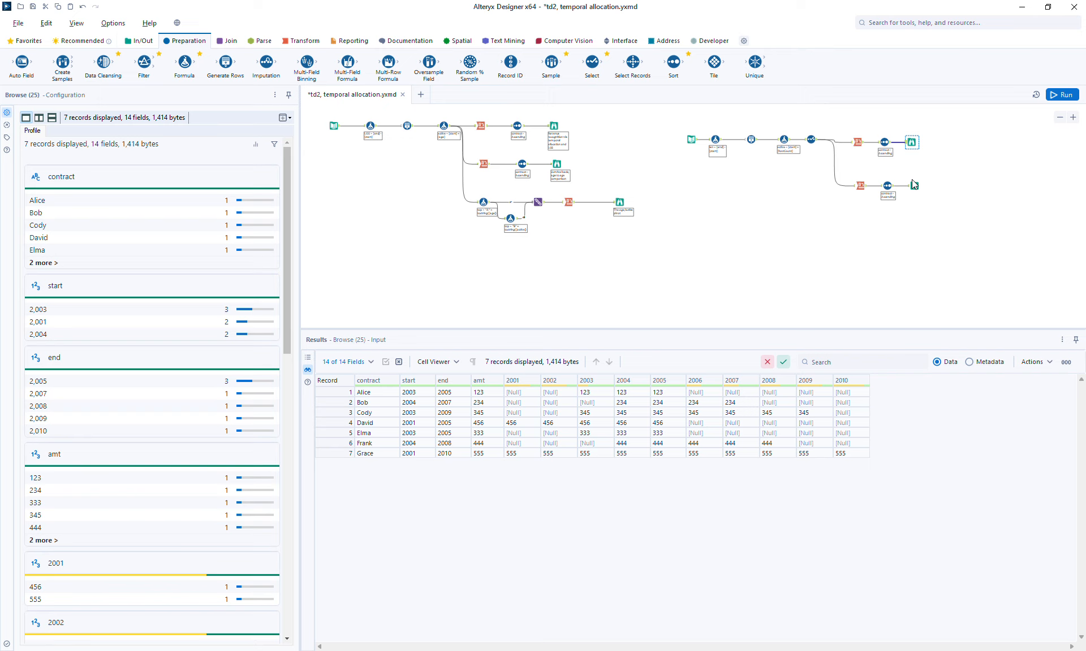
pyautogui.click(912, 184)
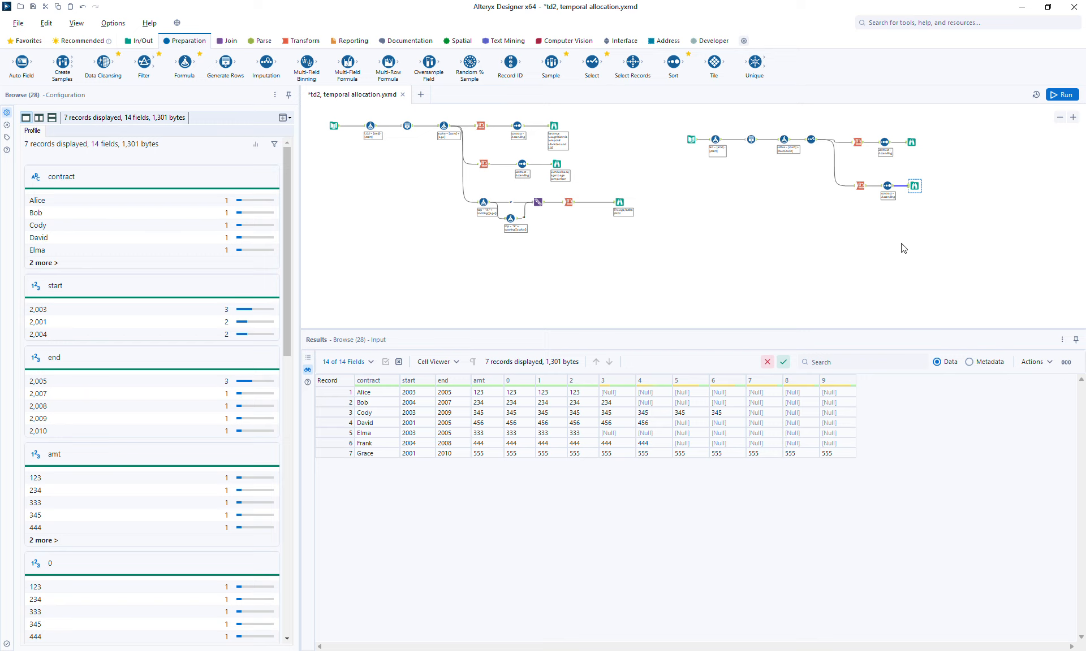
pyautogui.click(912, 143)
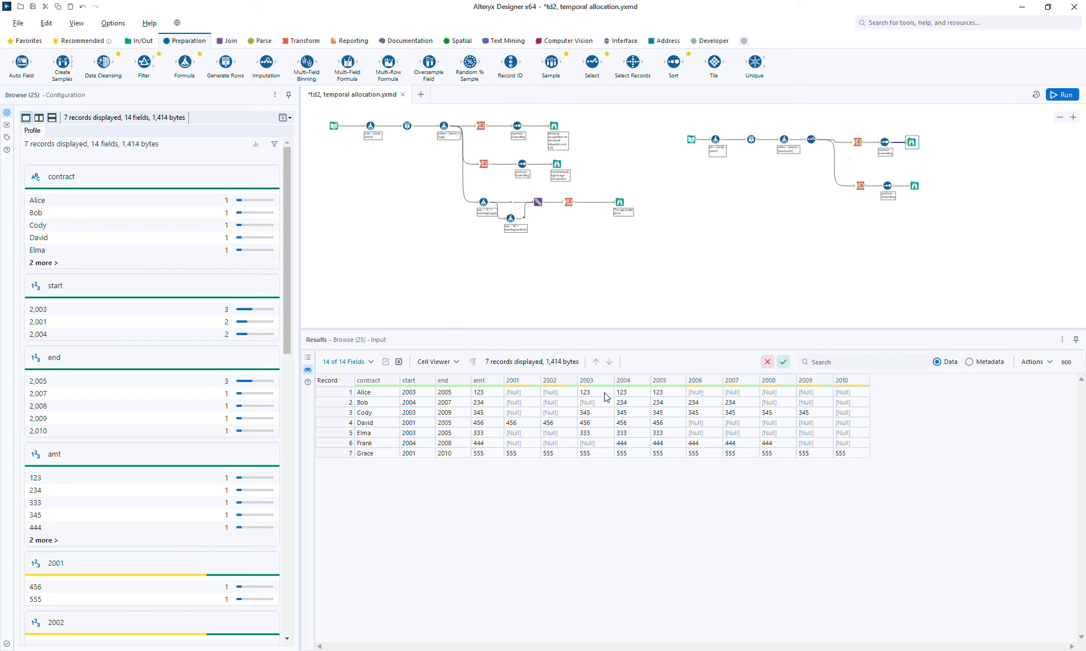
pyautogui.moveTo(595, 394); pyautogui.dragTo(660, 397)
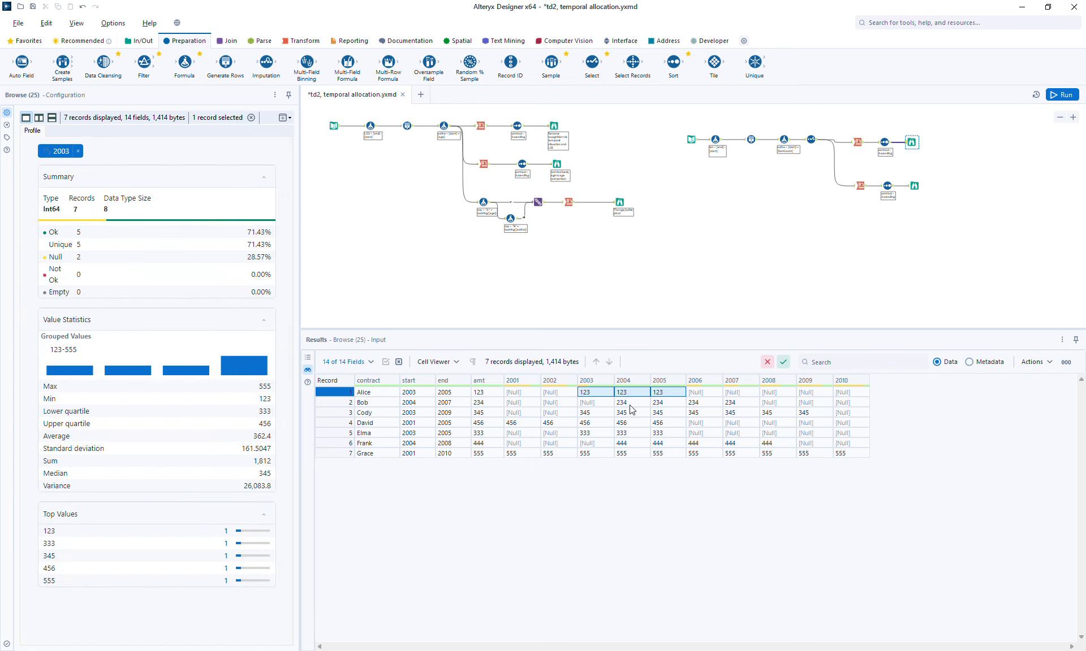
pyautogui.moveTo(629, 405); pyautogui.dragTo(731, 410)
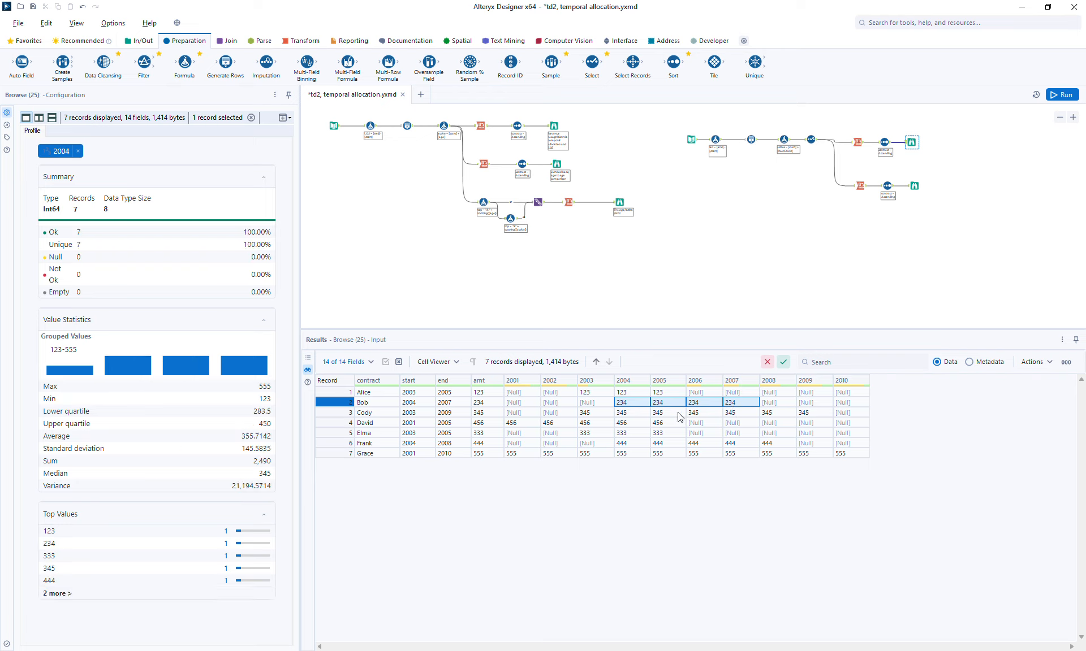
pyautogui.moveTo(629, 417); pyautogui.dragTo(793, 420)
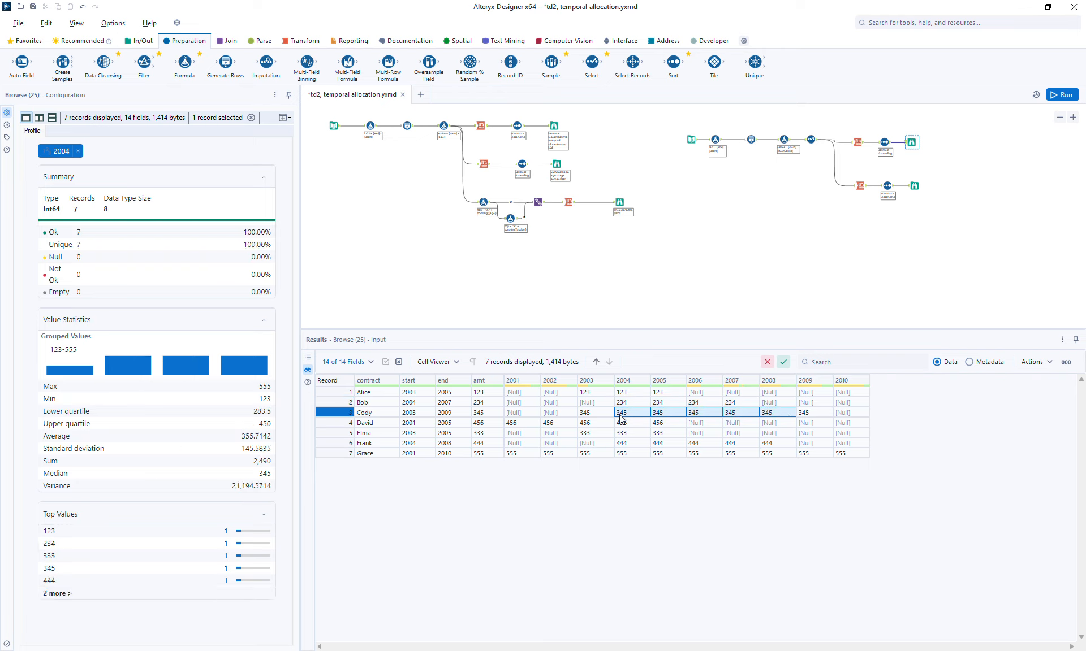
pyautogui.click(601, 419)
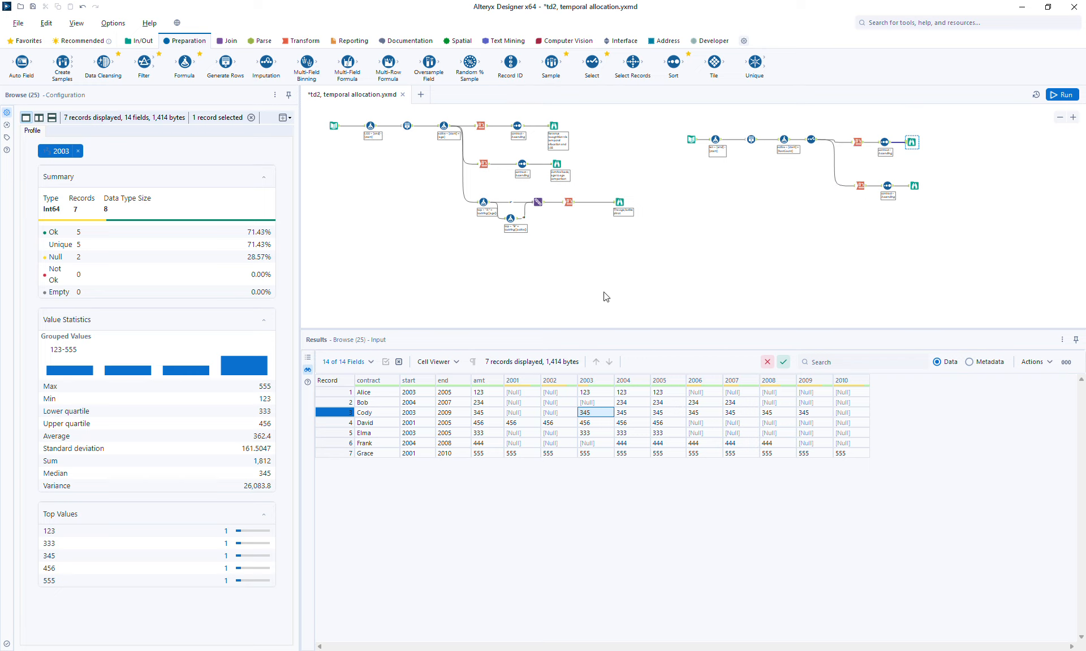
# Step: Duplicate the age-based Cross Tab, Sort and Browse branch again below the existing branches
pyautogui.moveTo(822, 178); pyautogui.dragTo(950, 223)
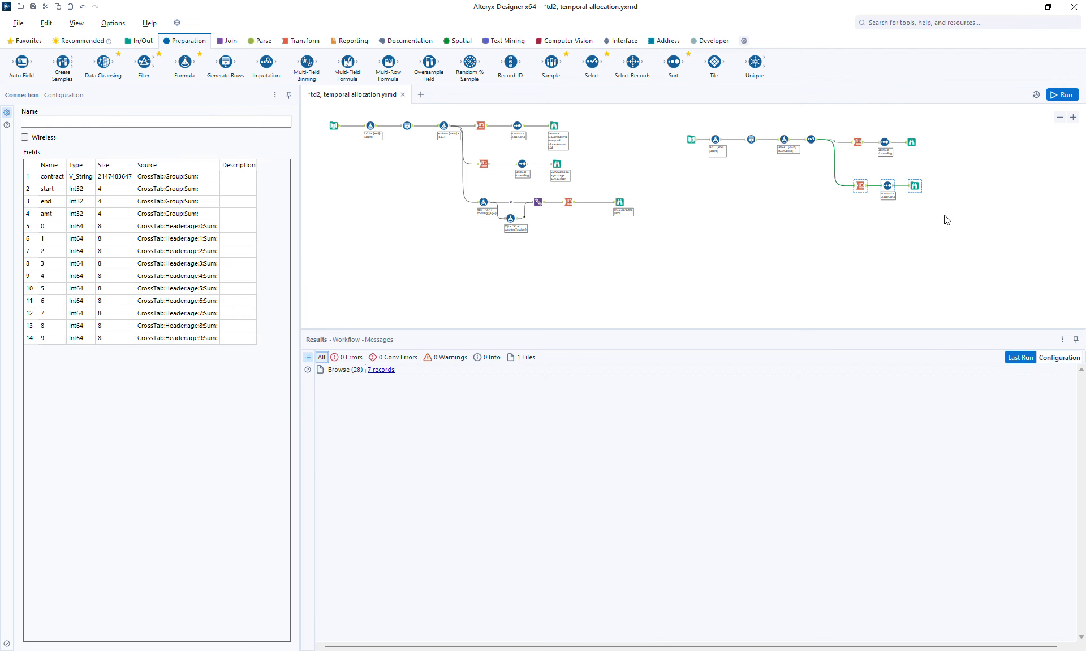
pyautogui.click(861, 232)
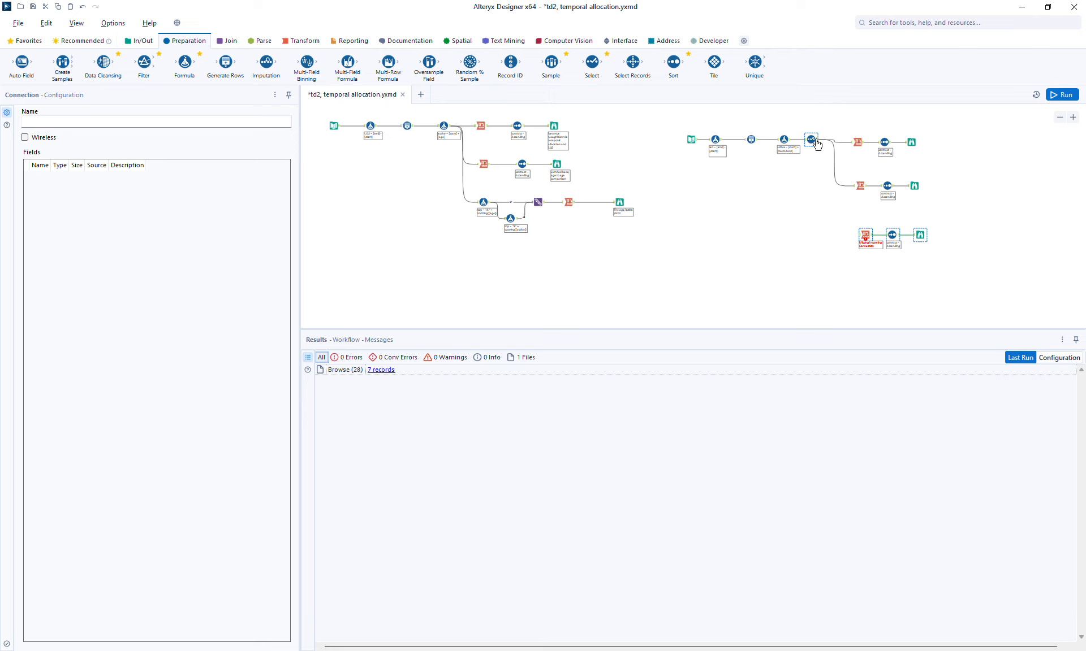
pyautogui.click(910, 142)
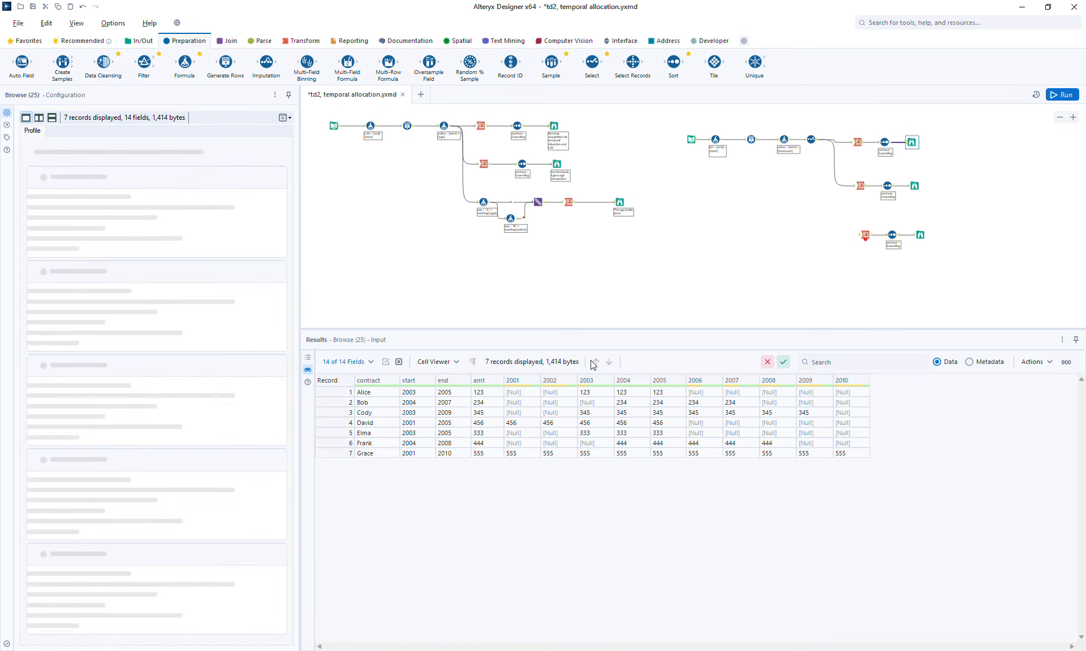
pyautogui.click(914, 186)
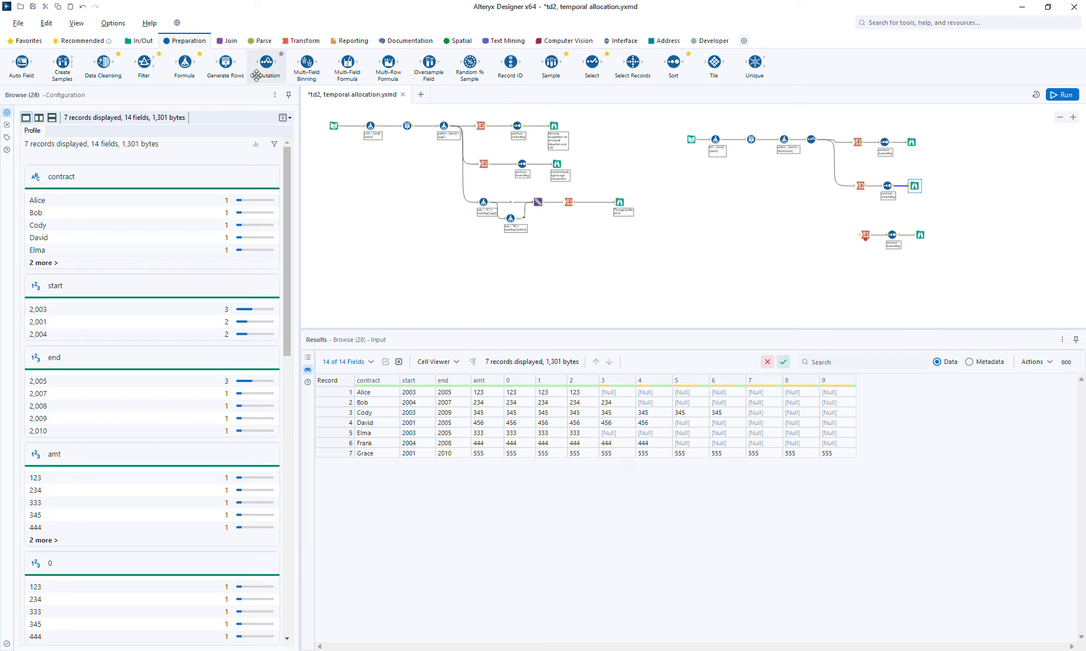
# Step: Insert a Formula tool before the new Cross Tab creating column top with expression "A_" + tostring([age])
pyautogui.moveTo(182, 61); pyautogui.dragTo(836, 234)
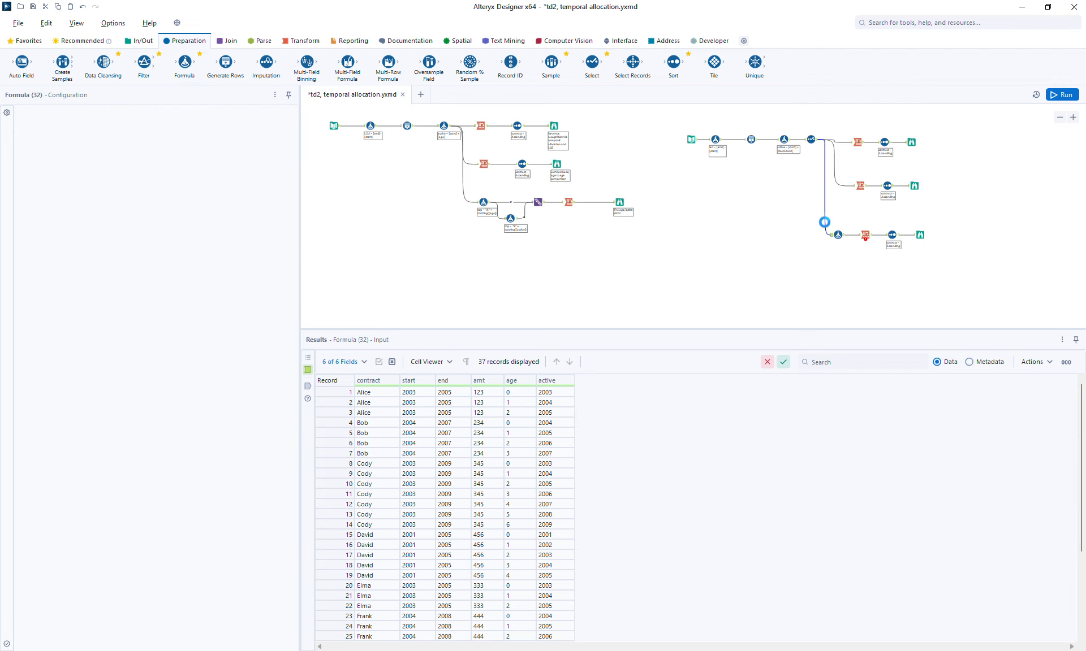
pyautogui.click(81, 124)
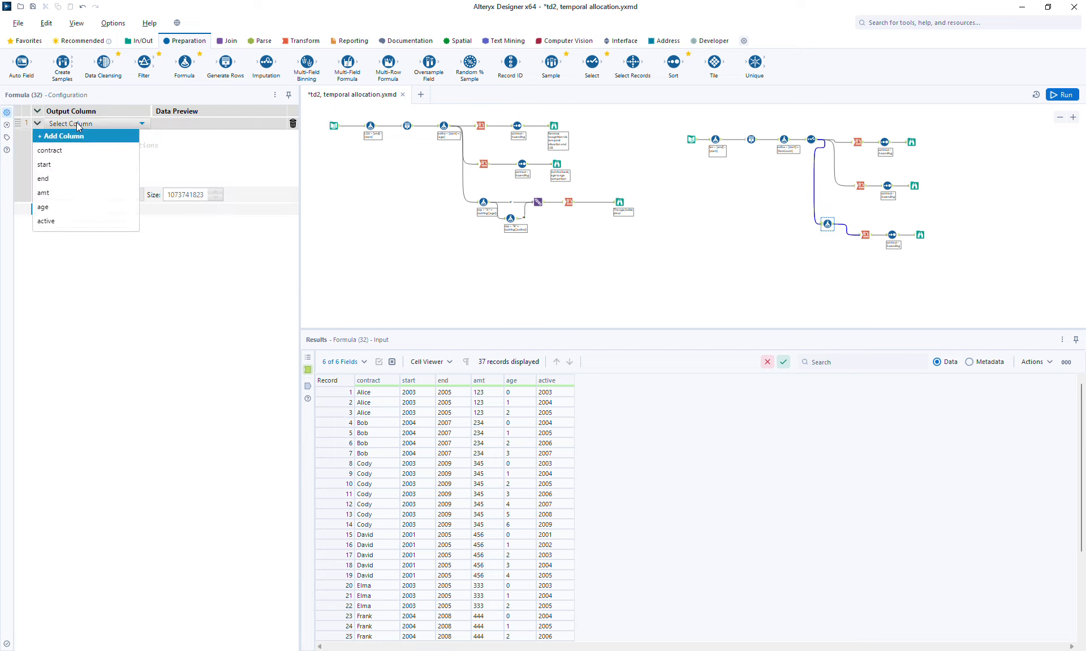
pyautogui.click(81, 137)
pyautogui.write('top')
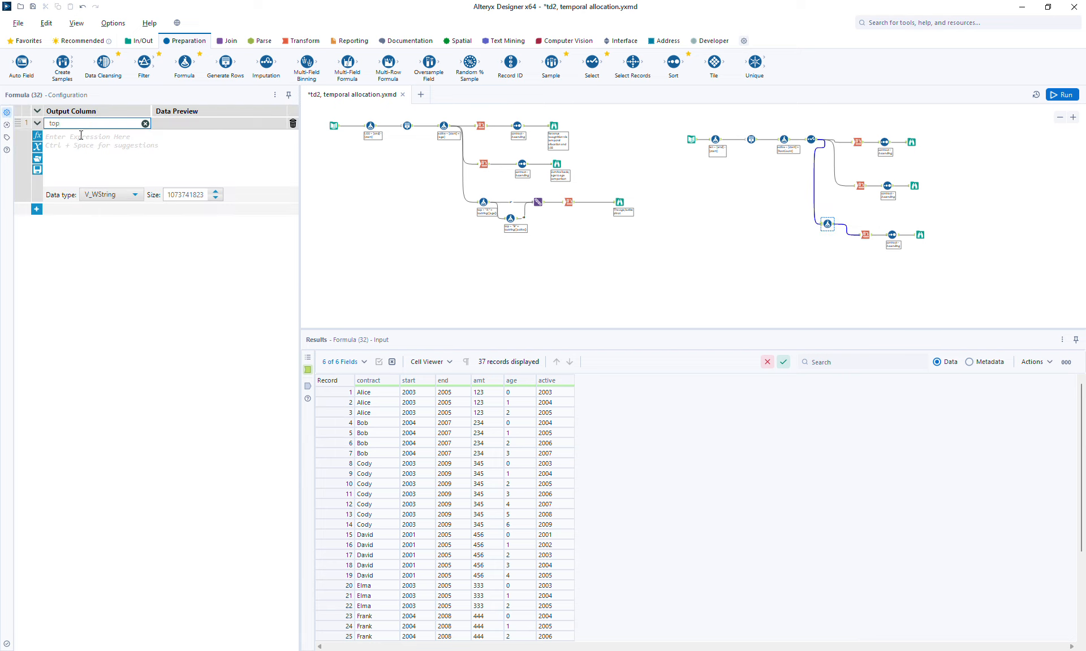
pyautogui.click(80, 136)
pyautogui.write('"A')
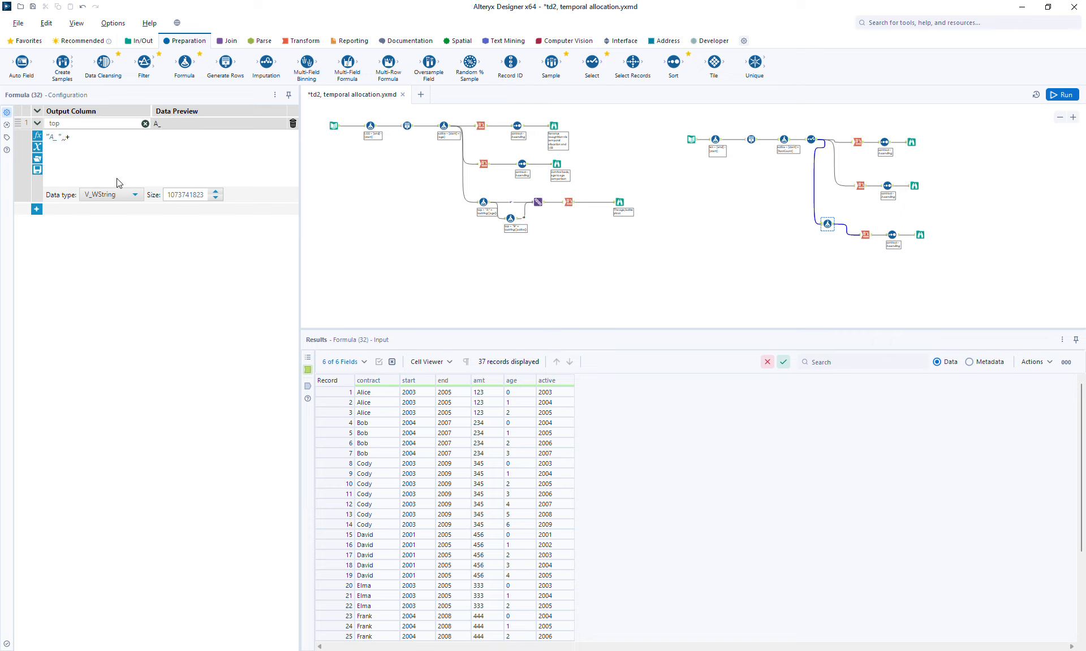
pyautogui.write('_" + tost')
pyautogui.press('BackSpace')
pyautogui.press('BackSpace')
pyautogui.press('BackSpace')
pyautogui.press('BackSpace')
pyautogui.write('[a')
pyautogui.press('Up')
pyautogui.press('Up')
pyautogui.press('Up')
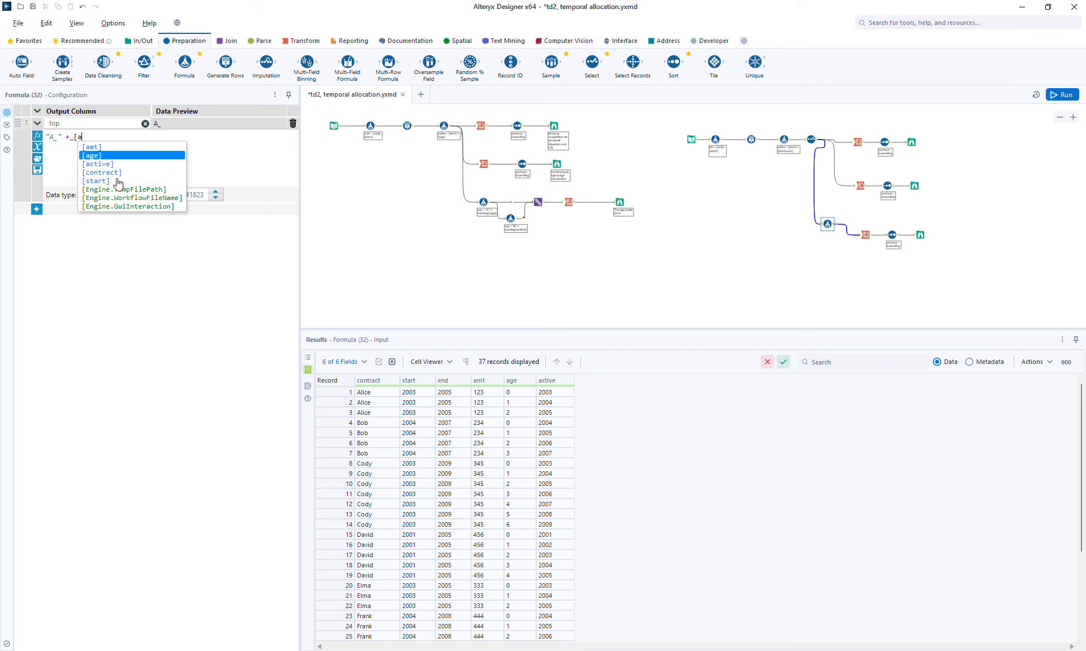
pyautogui.press('Return')
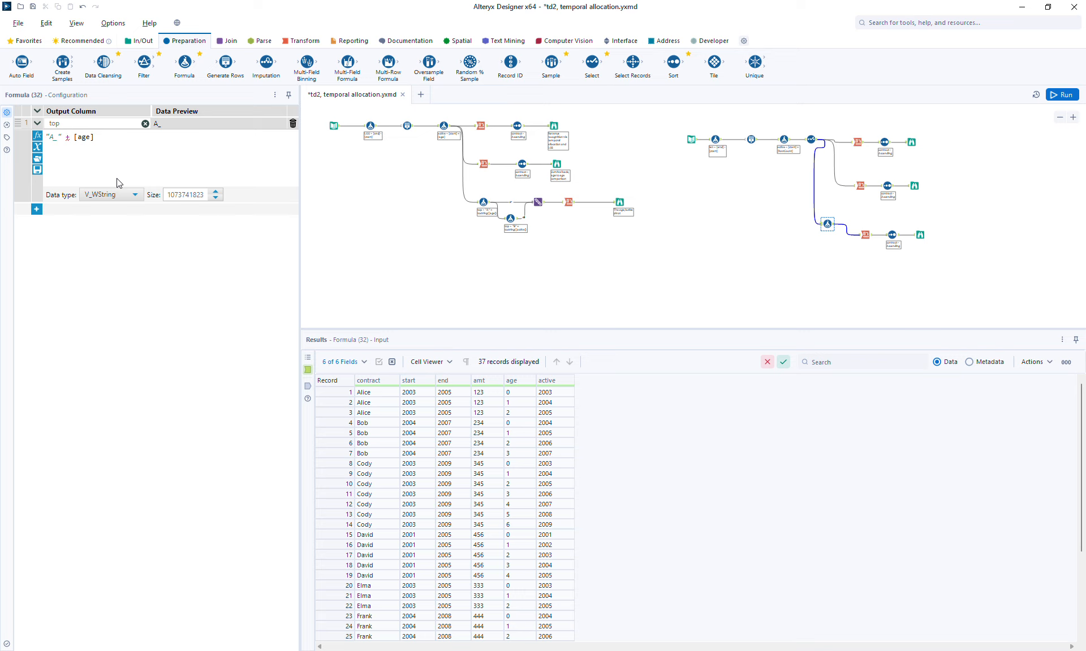
pyautogui.write('tostring(')
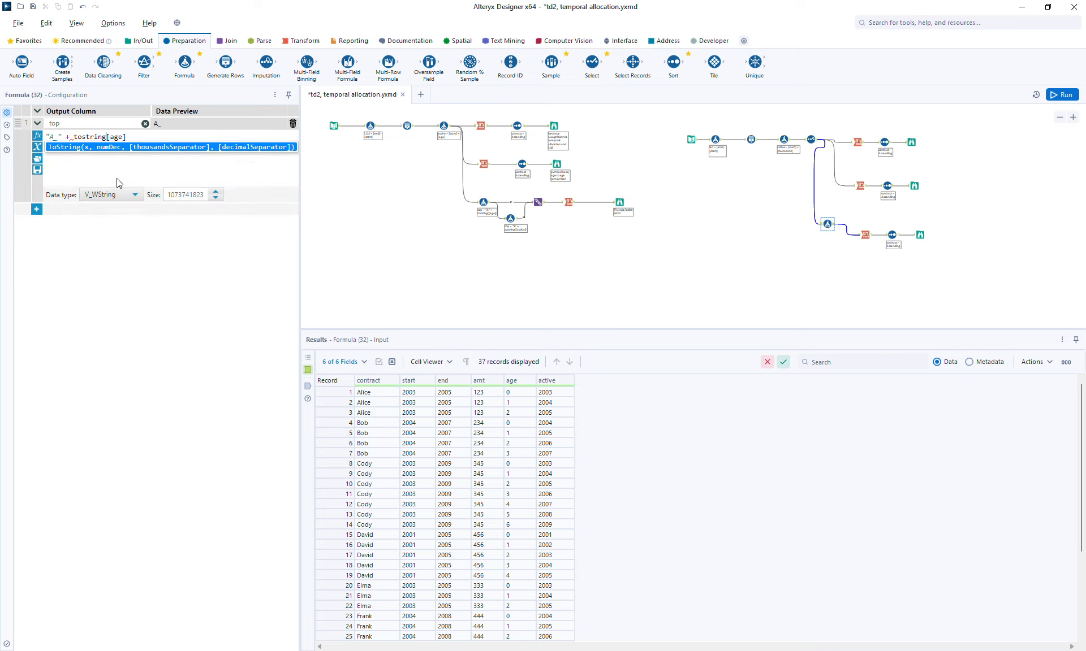
pyautogui.press('Escape')
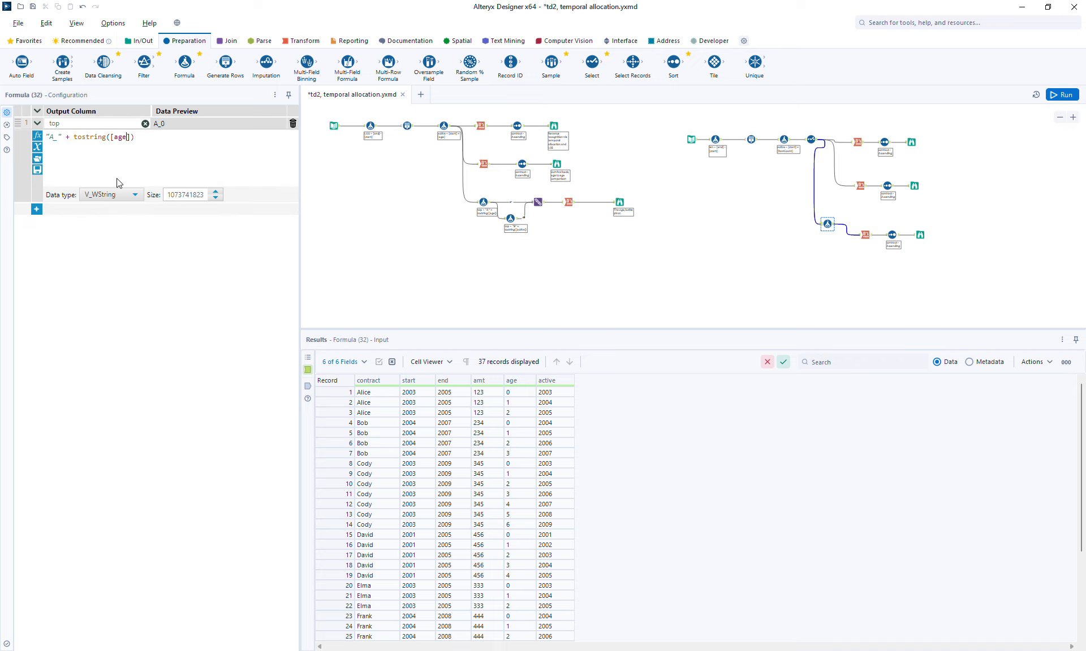
# Step: Place a copy of that Formula tool below it, connected to the first Formula's output
pyautogui.write('&')
pyautogui.press('BackSpace')
pyautogui.write('+')
pyautogui.moveTo(827, 224); pyautogui.dragTo(819, 224)
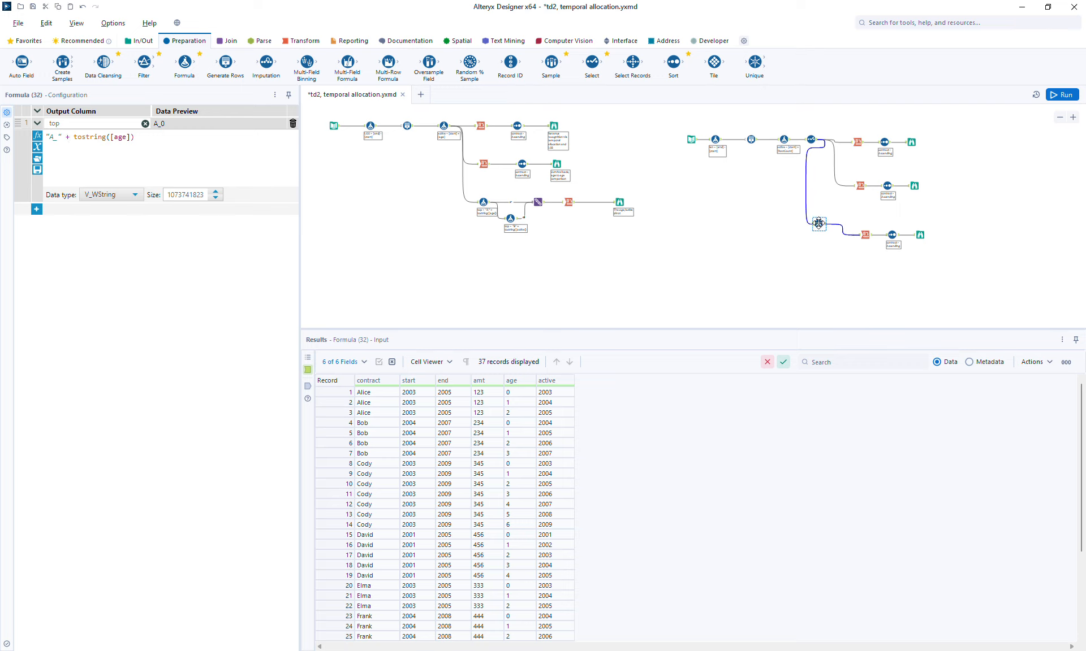
pyautogui.click(826, 252)
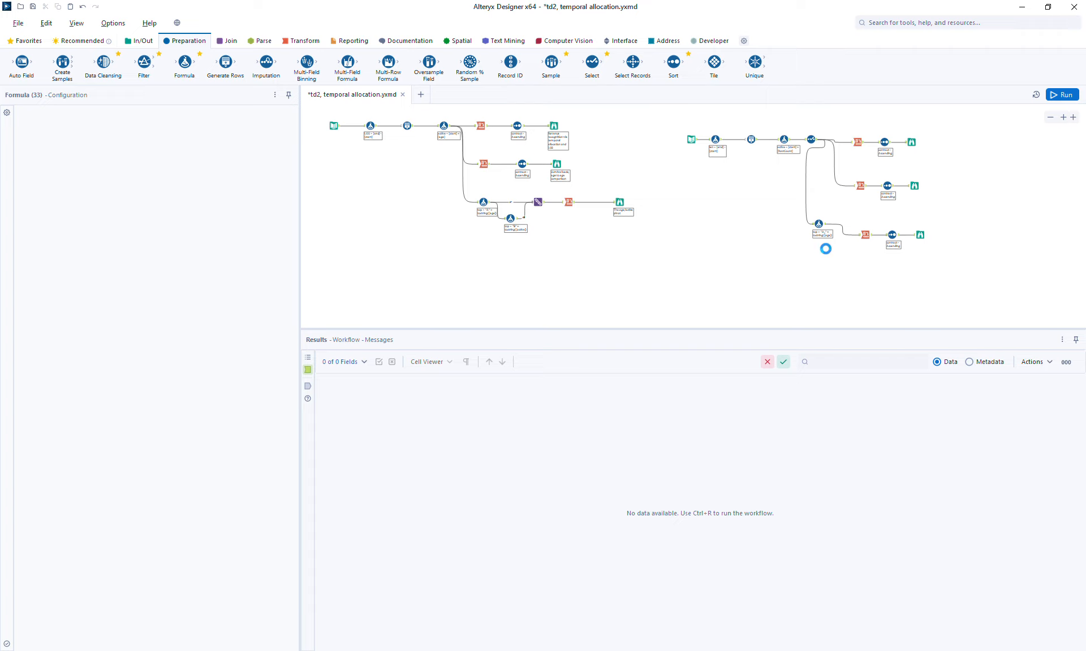
pyautogui.moveTo(825, 229); pyautogui.dragTo(832, 258)
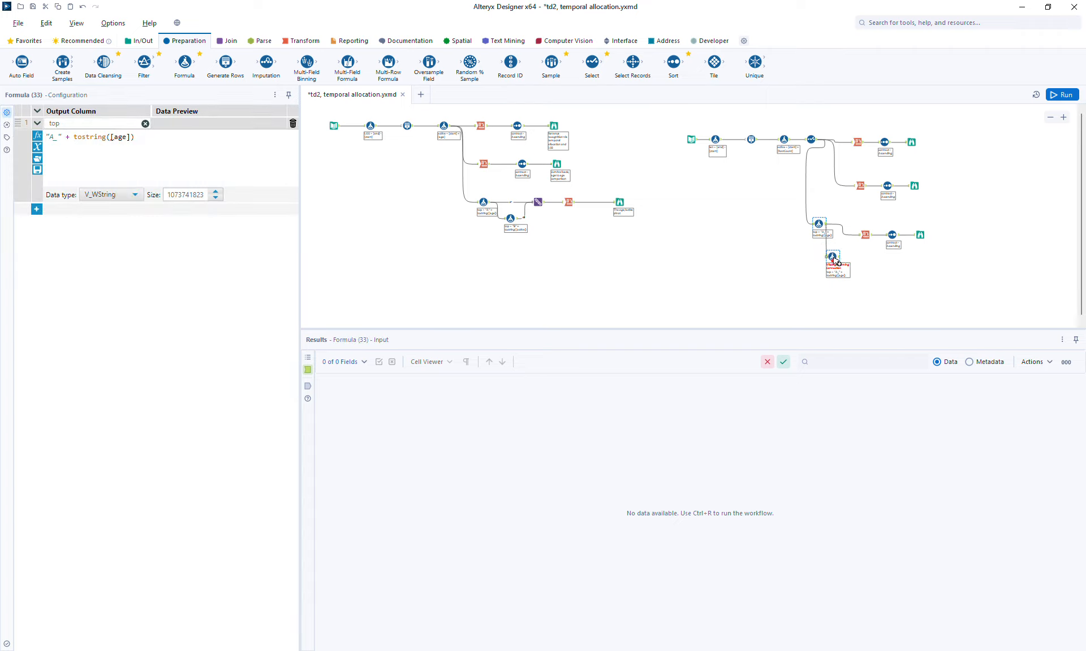
pyautogui.click(832, 258)
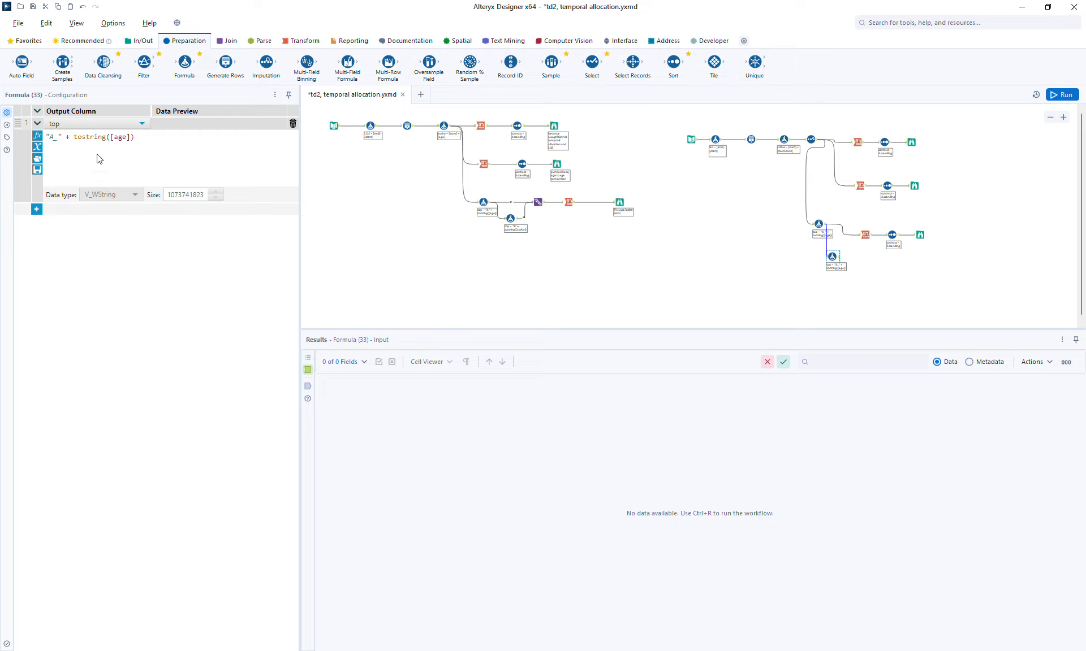
# Step: Change the second Formula's expression to "B_" + tostring([active])
pyautogui.press('BackSpace')
pyautogui.write('B')
pyautogui.write('active')
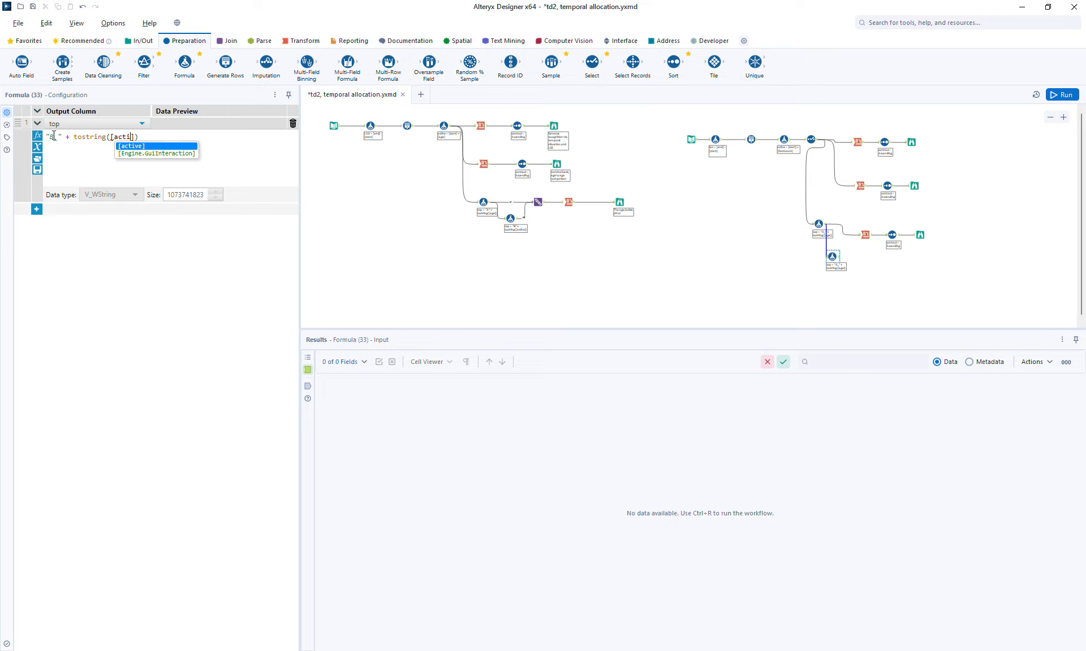
pyautogui.press('Tab')
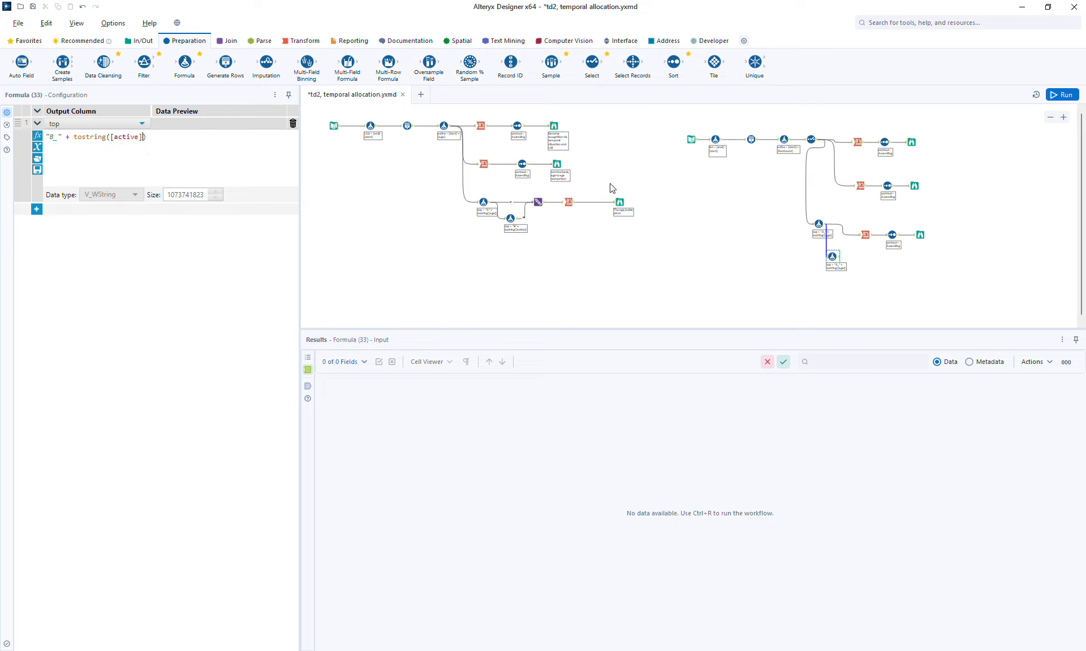
# Step: Run the workflow and inspect the outputs of both Formula tools
pyautogui.click(823, 227)
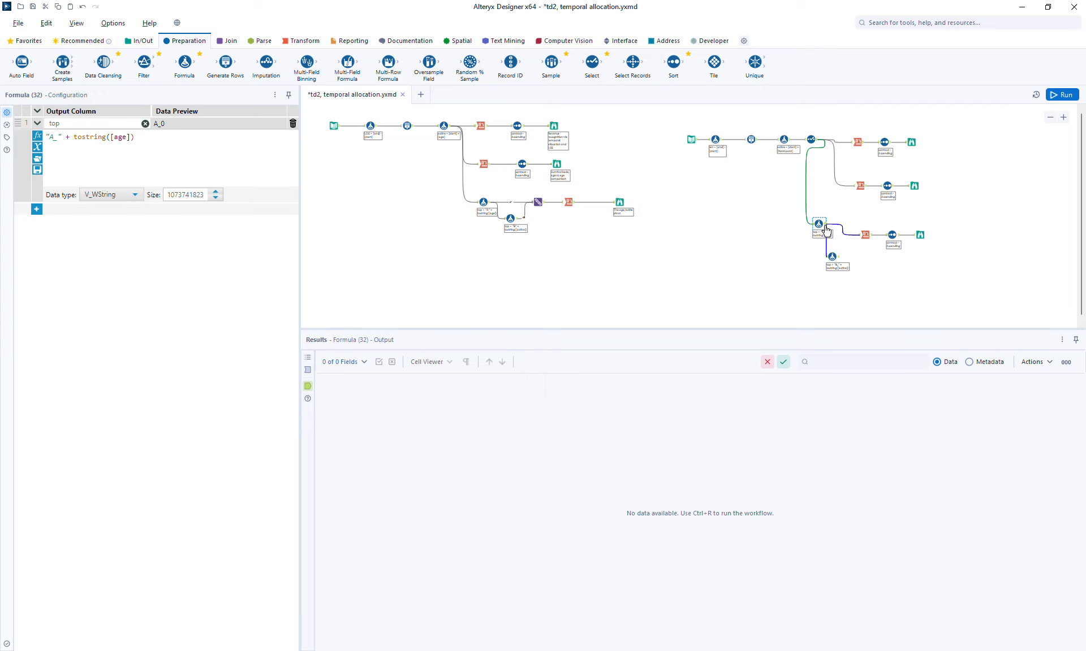
pyautogui.click(1061, 95)
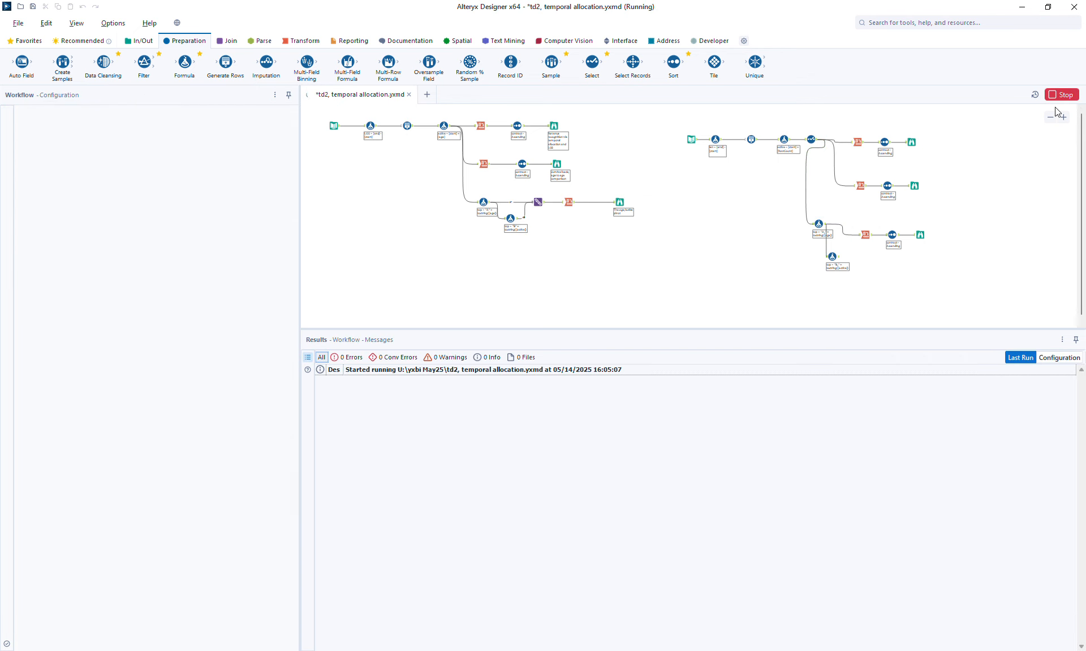
pyautogui.click(821, 225)
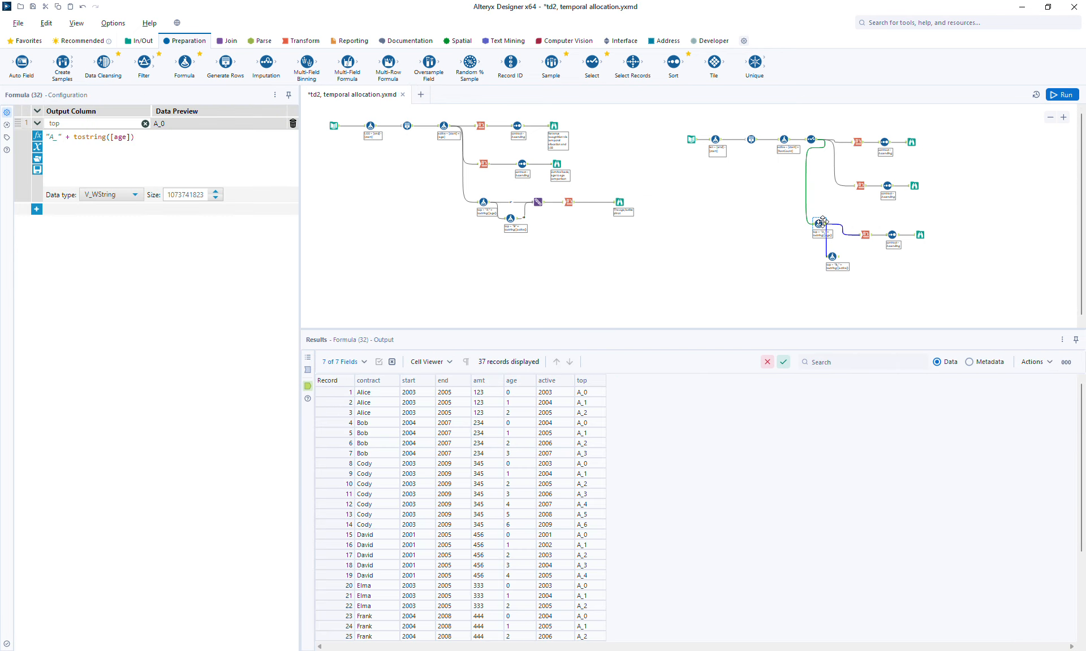
pyautogui.click(825, 224)
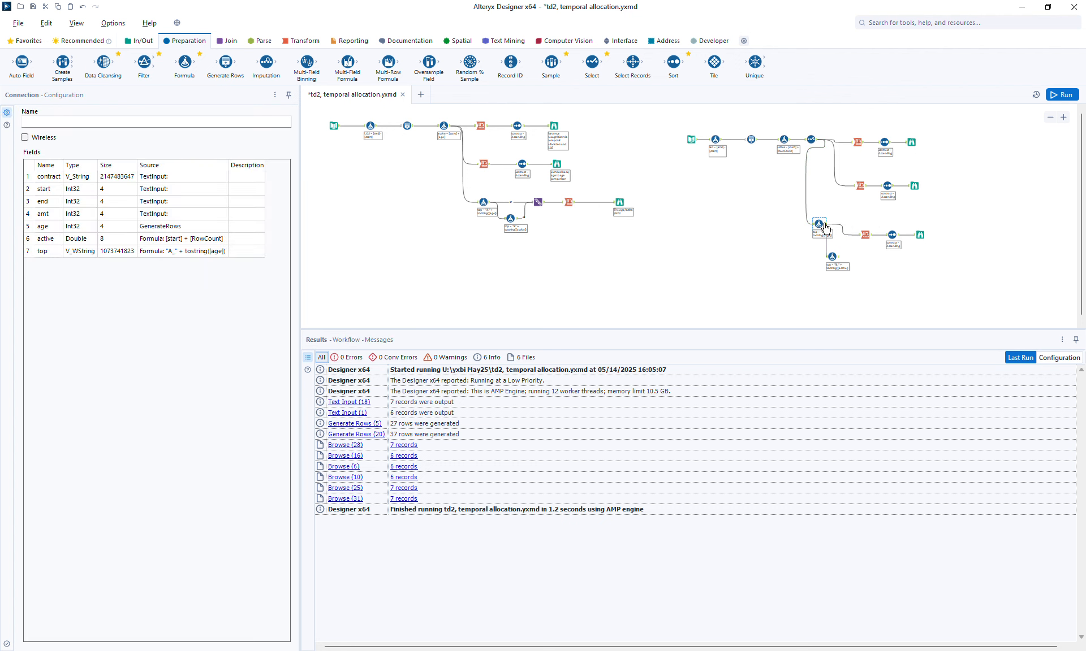
pyautogui.click(820, 224)
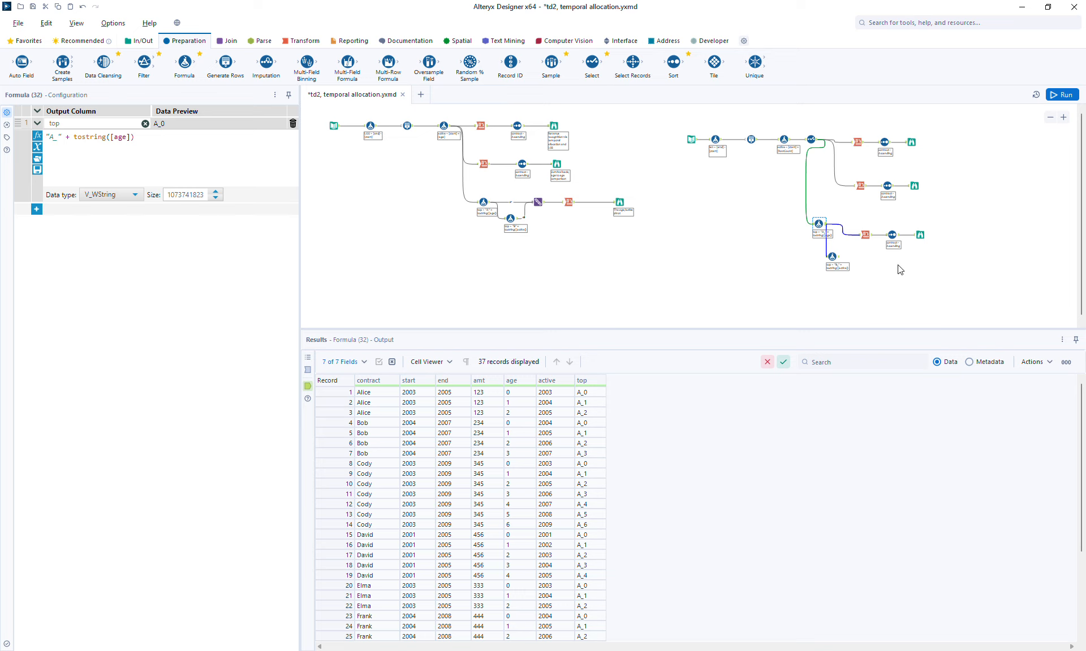
pyautogui.click(832, 257)
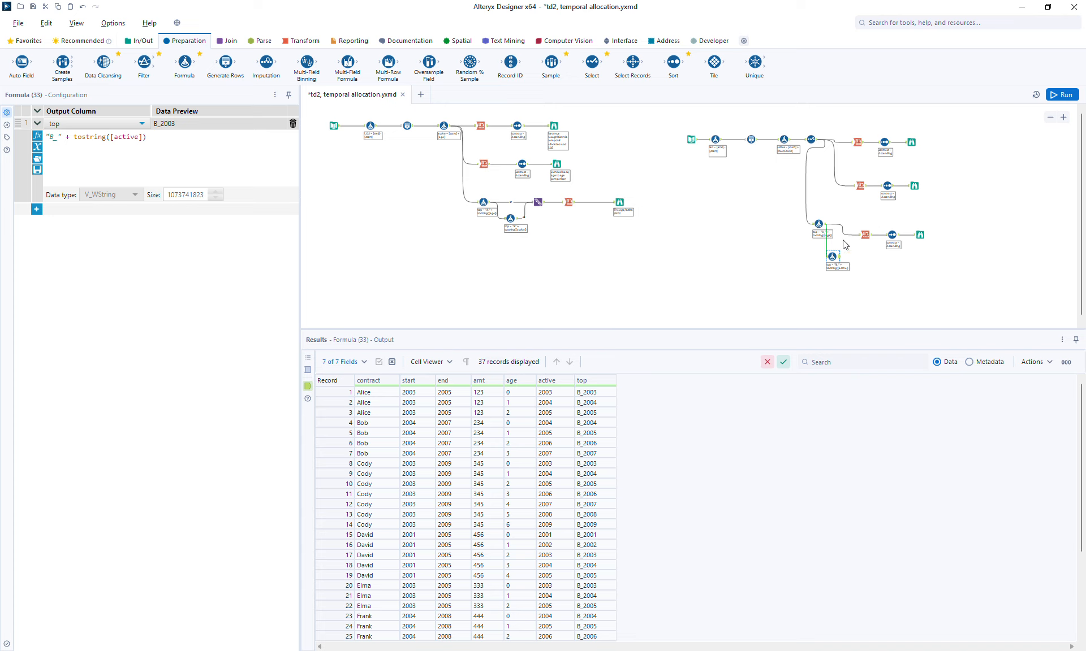
# Step: Shift the Cross Tab, Sort and Browse tools right and insert a Union tool after the first Formula
pyautogui.moveTo(850, 217); pyautogui.dragTo(956, 232)
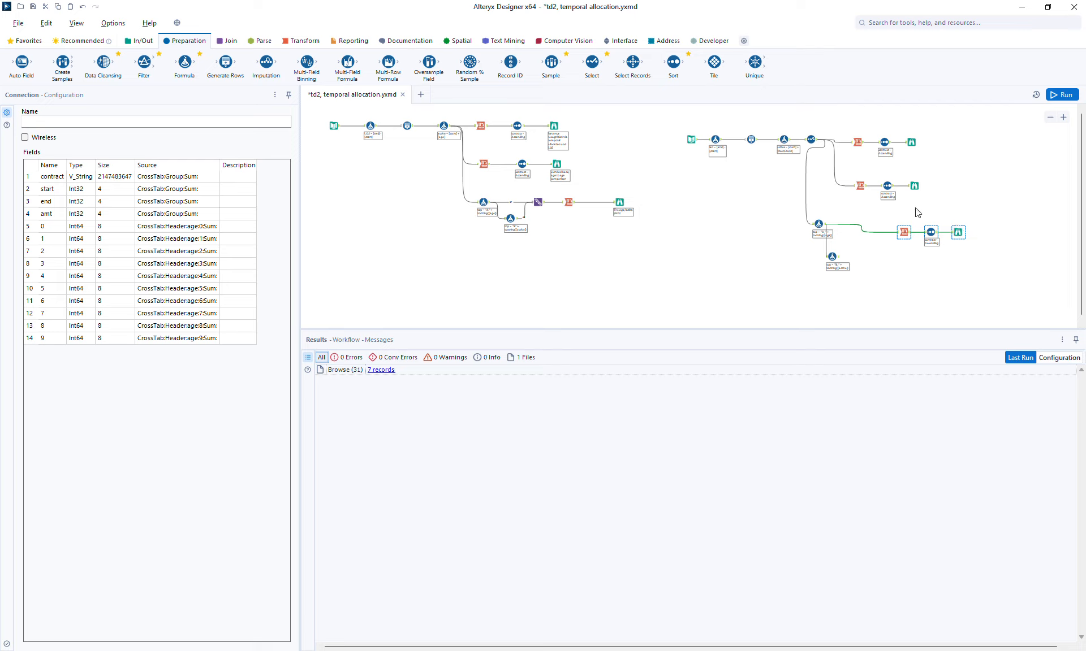
pyautogui.click(226, 42)
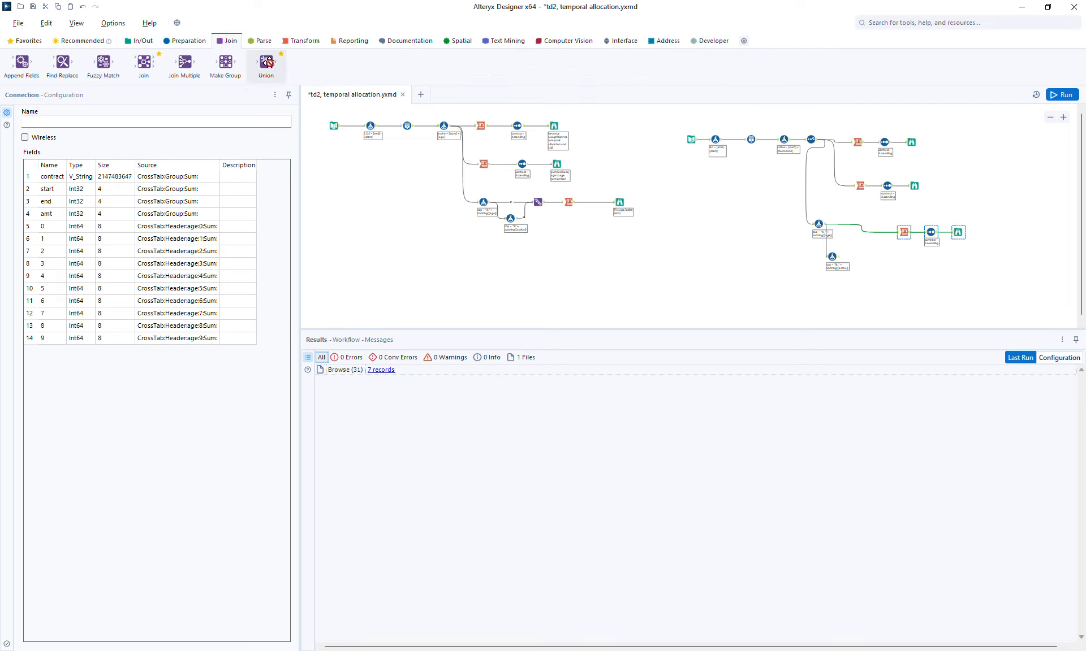
pyautogui.moveTo(267, 62); pyautogui.dragTo(857, 233)
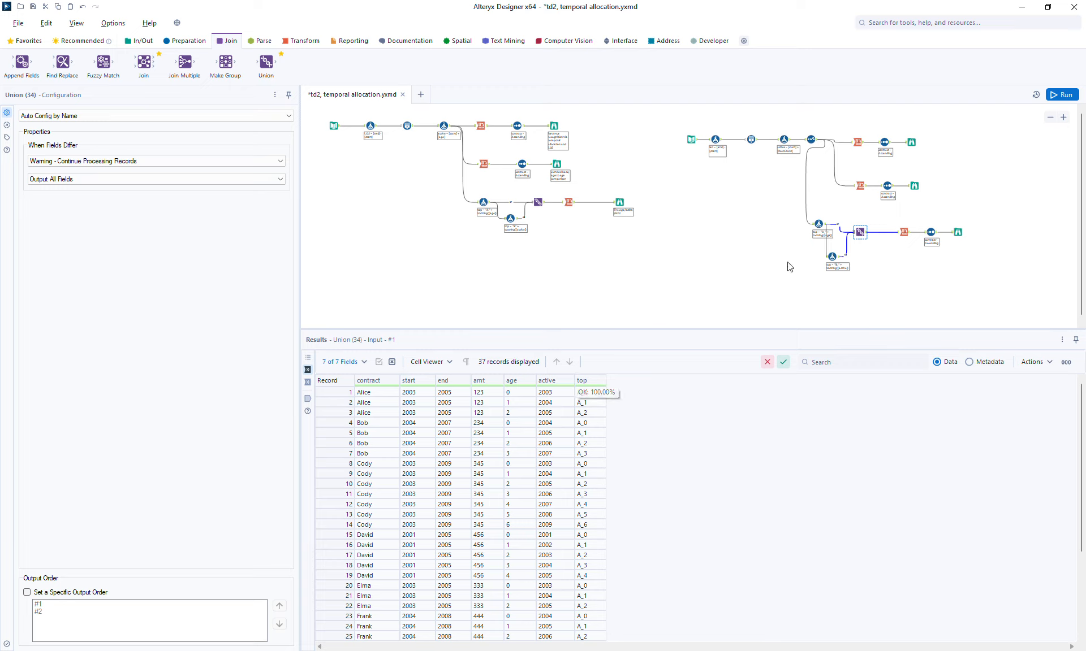
# Step: Connect the second Formula's output into the Union as its second input and check the combined records
pyautogui.click(1063, 96)
pyautogui.click(825, 228)
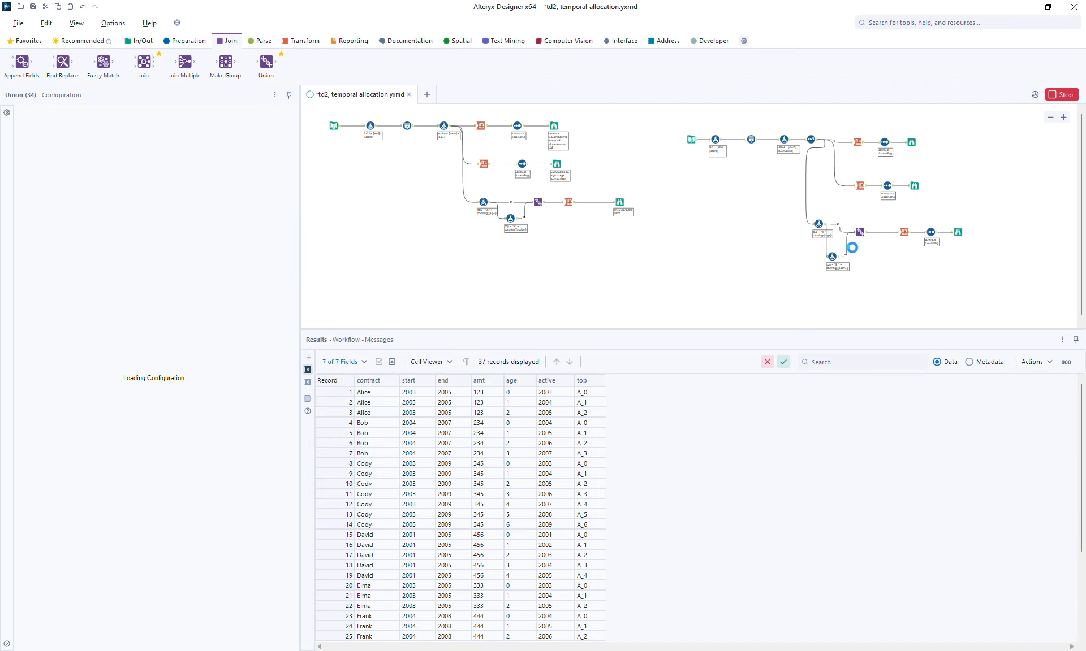
pyautogui.click(806, 215)
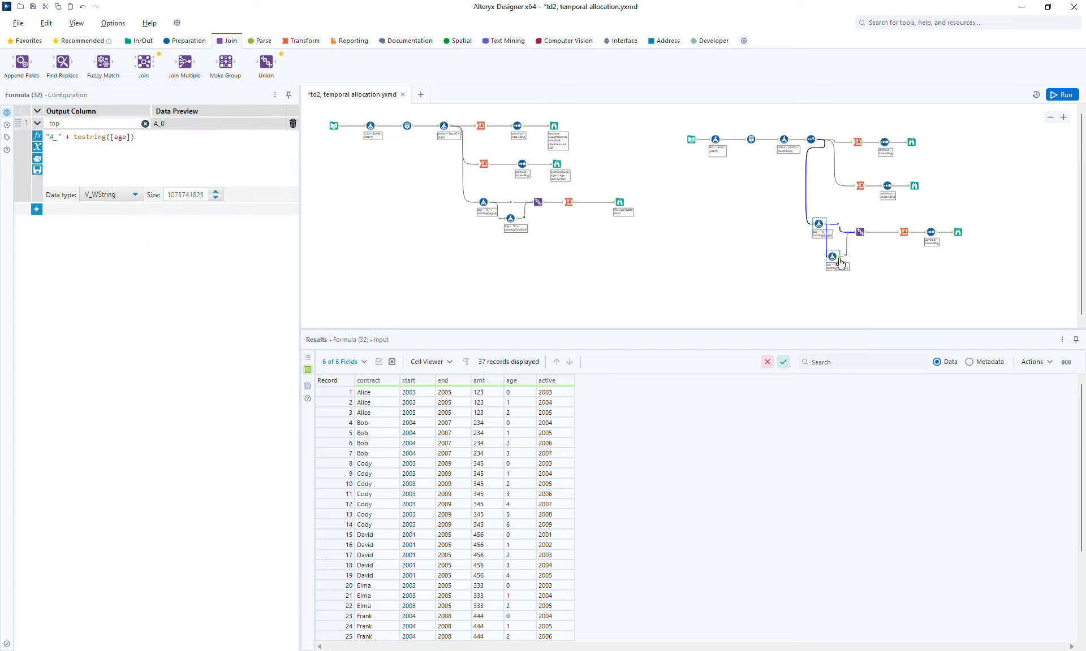
pyautogui.click(309, 387)
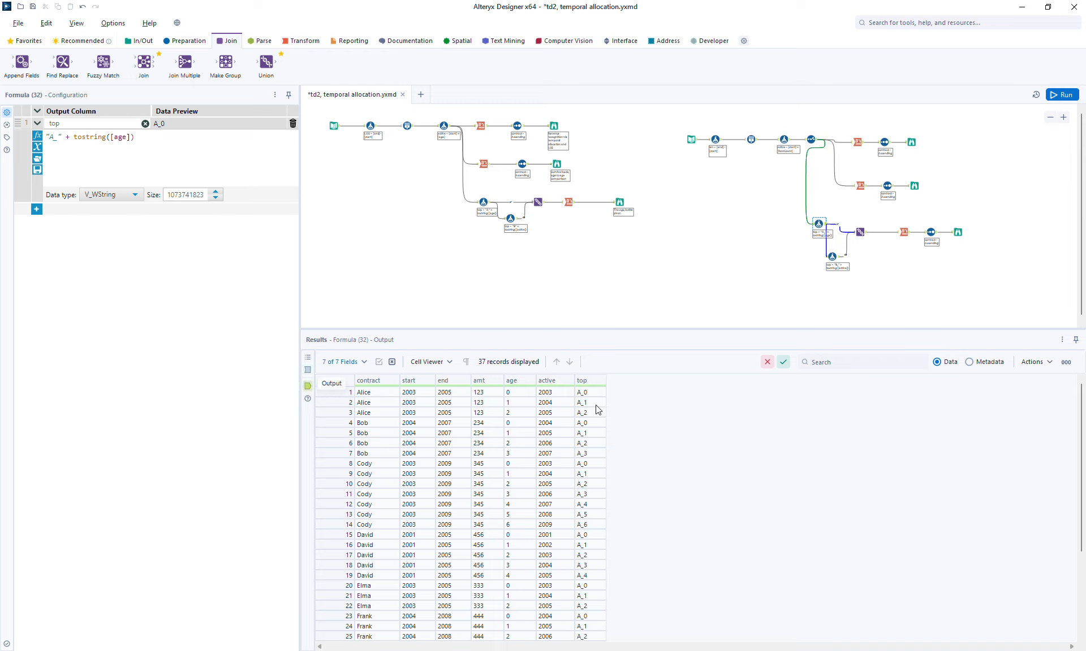
pyautogui.click(837, 259)
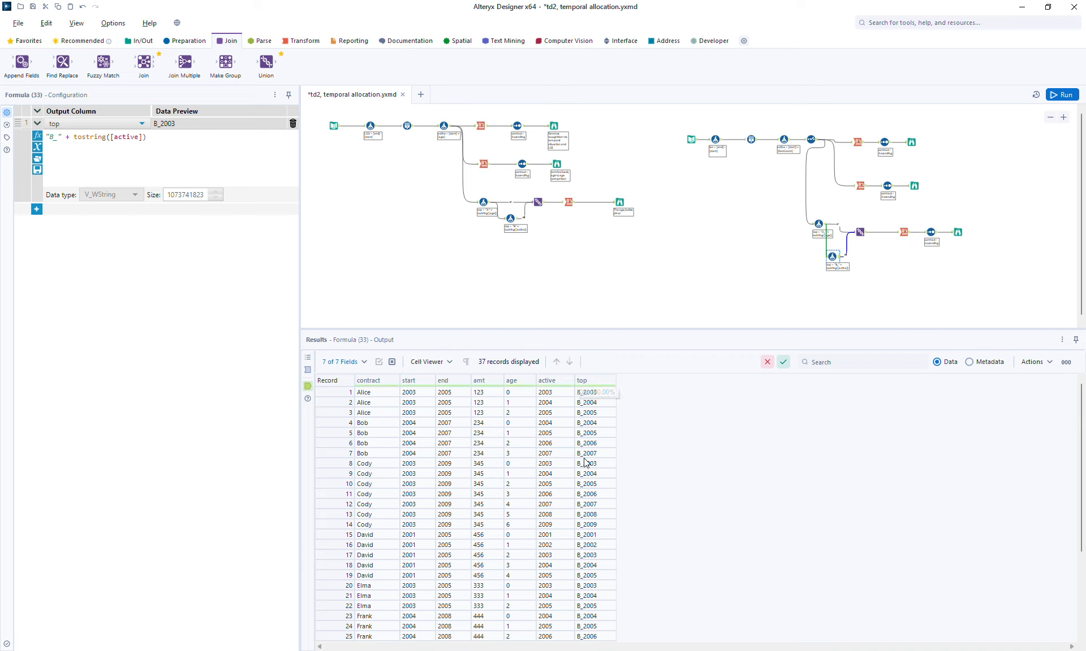
pyautogui.click(862, 234)
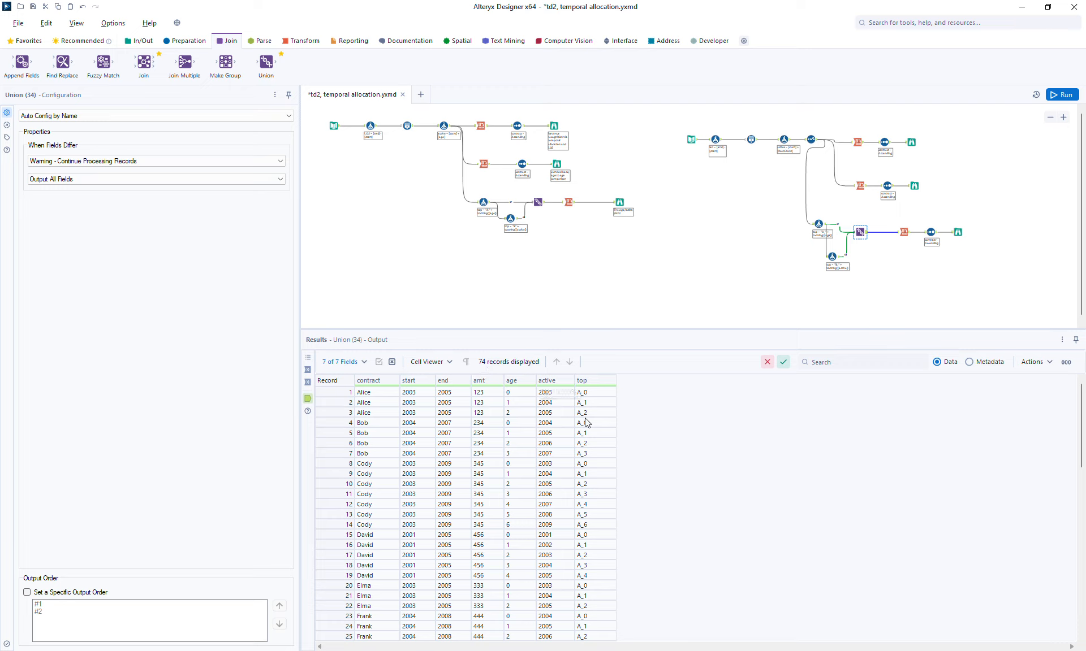
# Step: Set the Cross Tab's column headers field to top and run the workflow
pyautogui.click(957, 232)
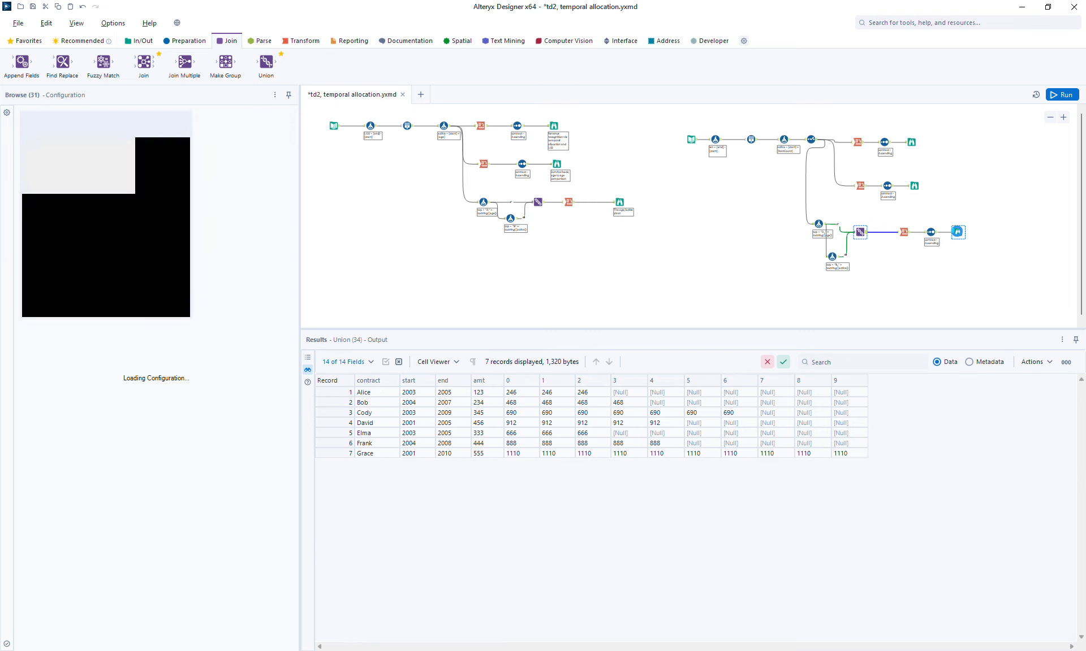
pyautogui.click(905, 229)
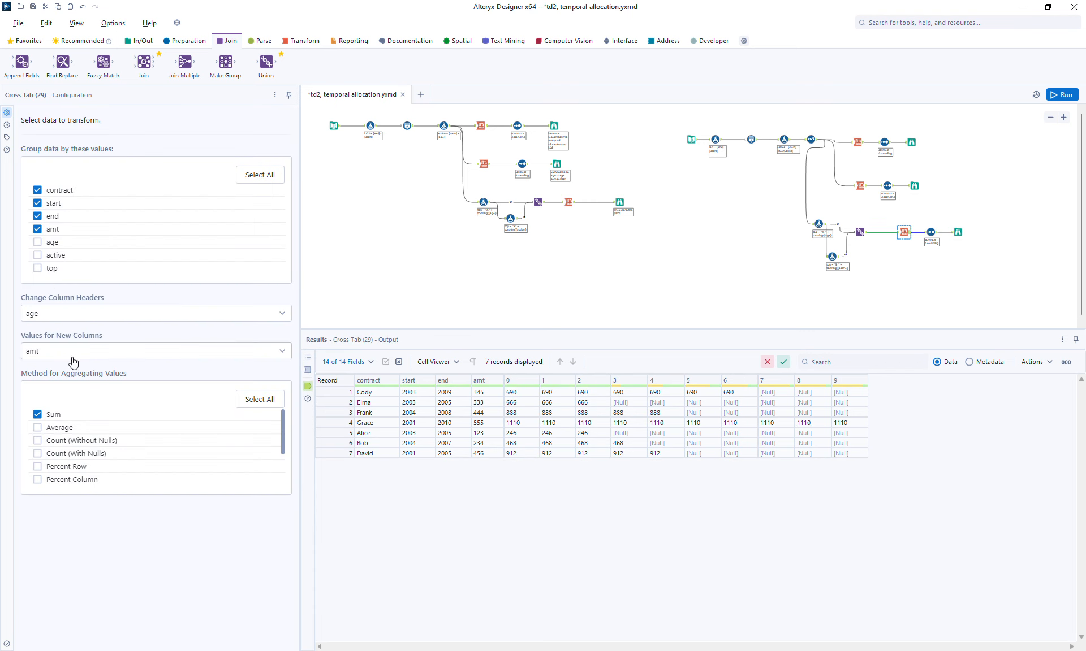
pyautogui.click(63, 314)
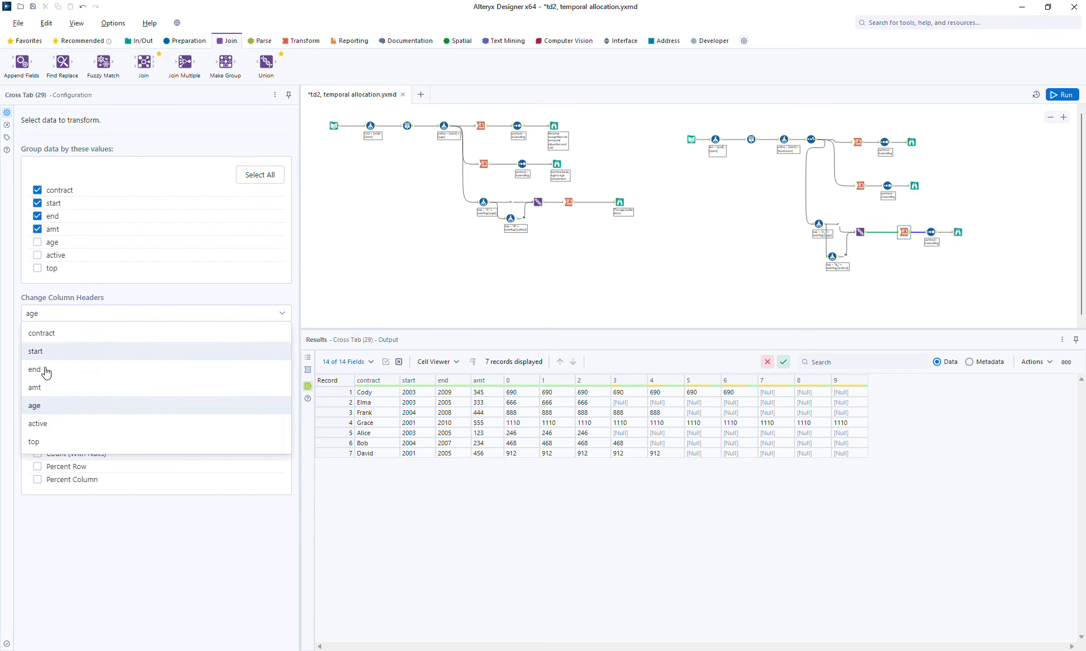
pyautogui.click(49, 441)
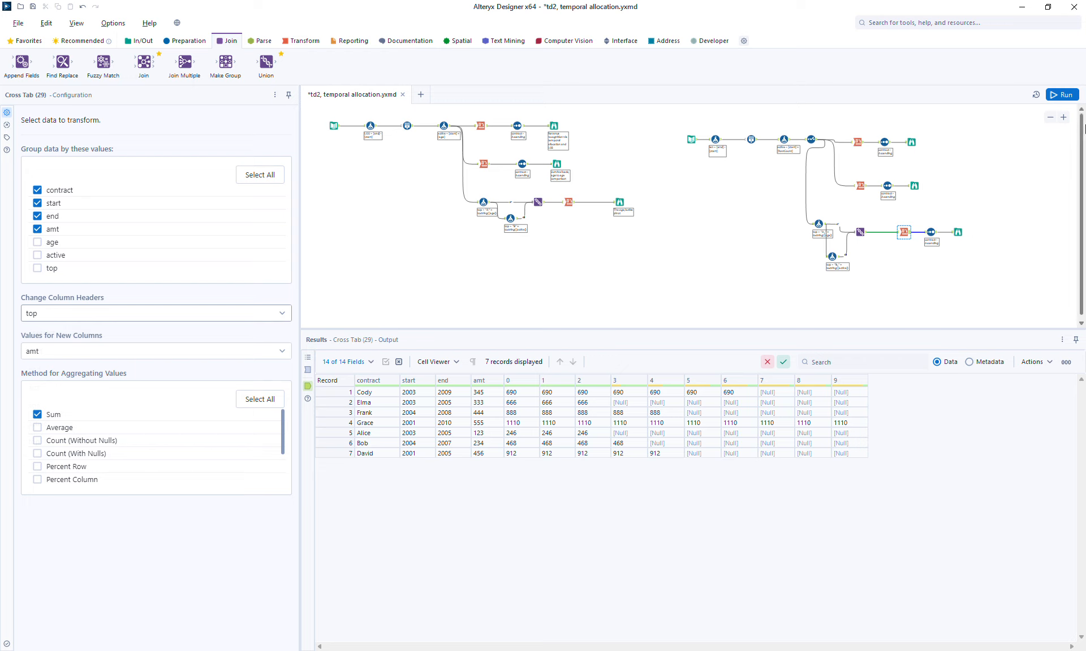
pyautogui.click(1064, 95)
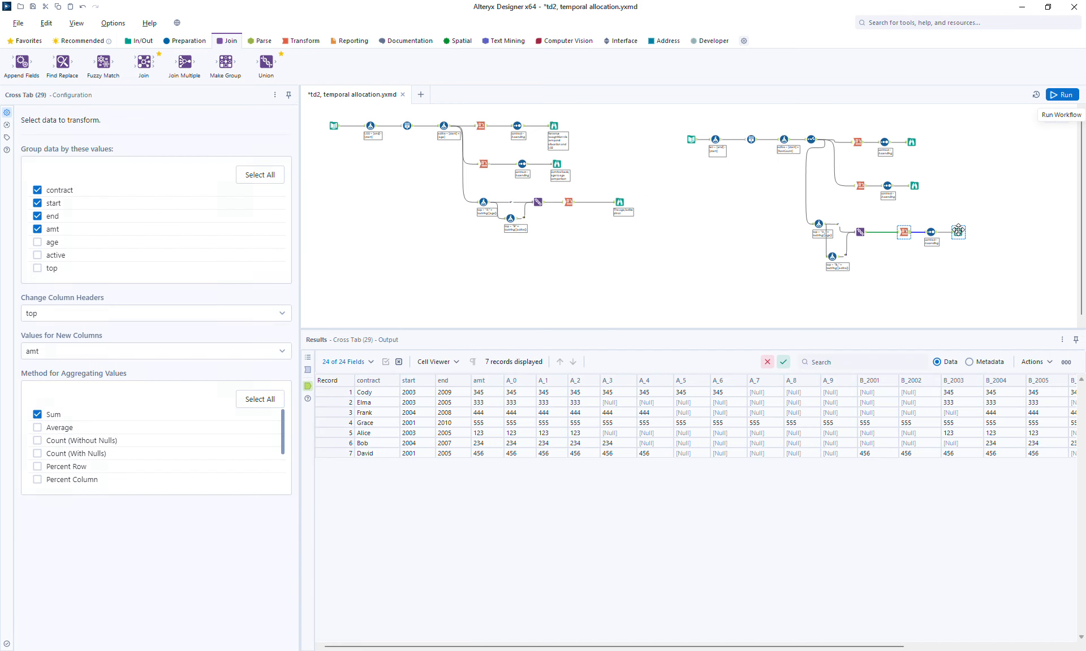
# Step: Examine the new Browse output's A_ and B_ columns and compare it with the year-based Browse
pyautogui.click(632, 383)
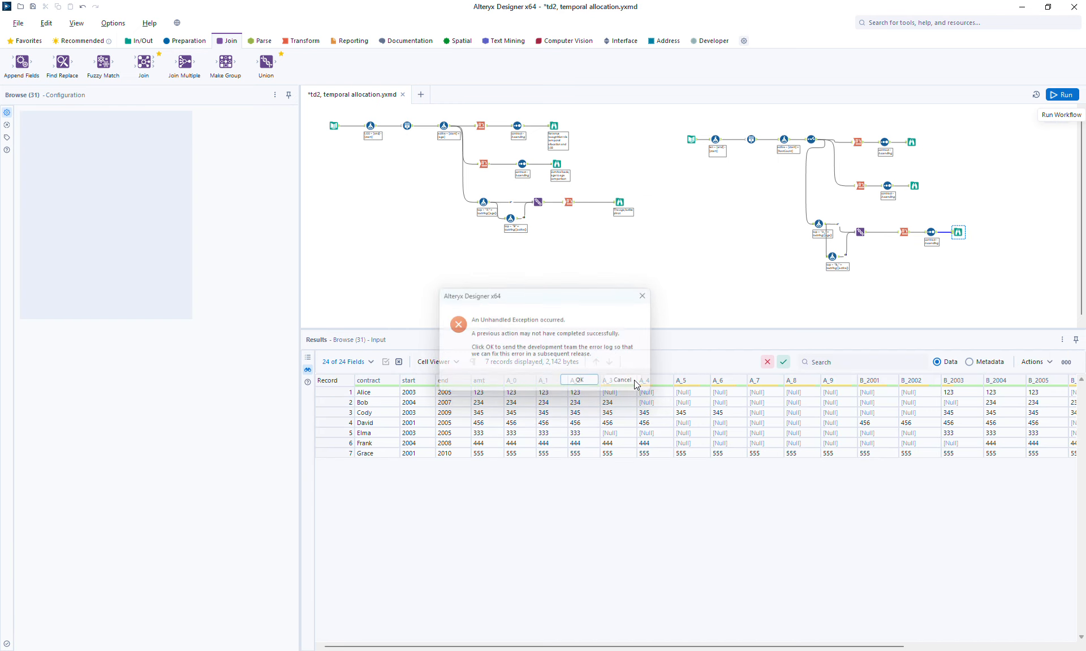
pyautogui.click(583, 390)
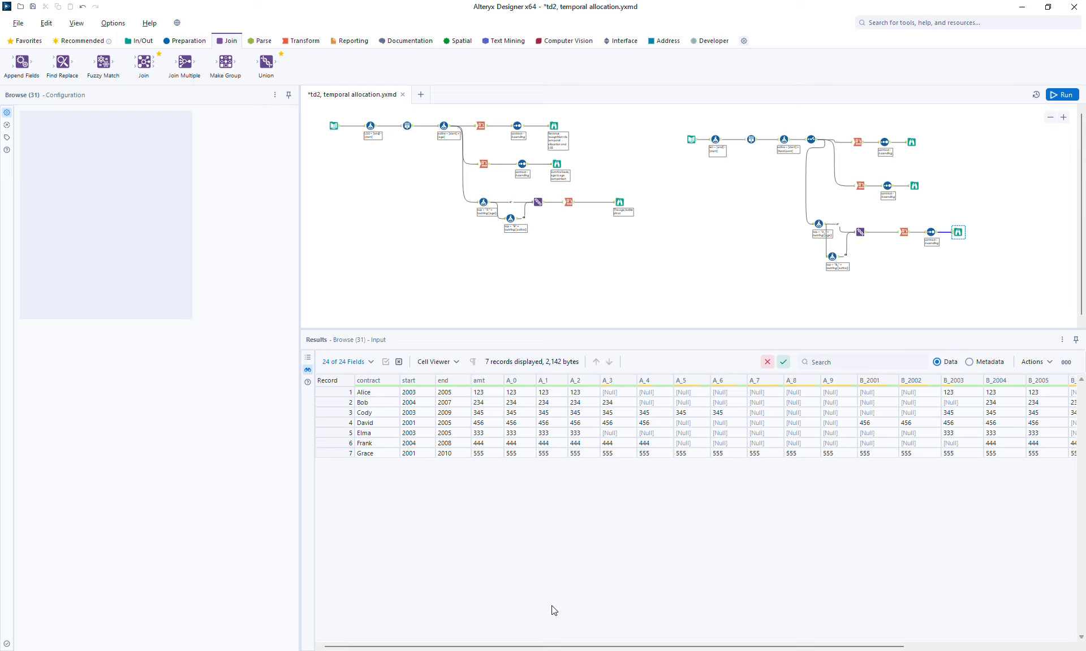
pyautogui.moveTo(580, 643)
pyautogui.mouseDown()
pyautogui.moveTo(814, 638)
pyautogui.moveTo(579, 643)
pyautogui.mouseUp()
pyautogui.moveTo(766, 646); pyautogui.dragTo(929, 648)
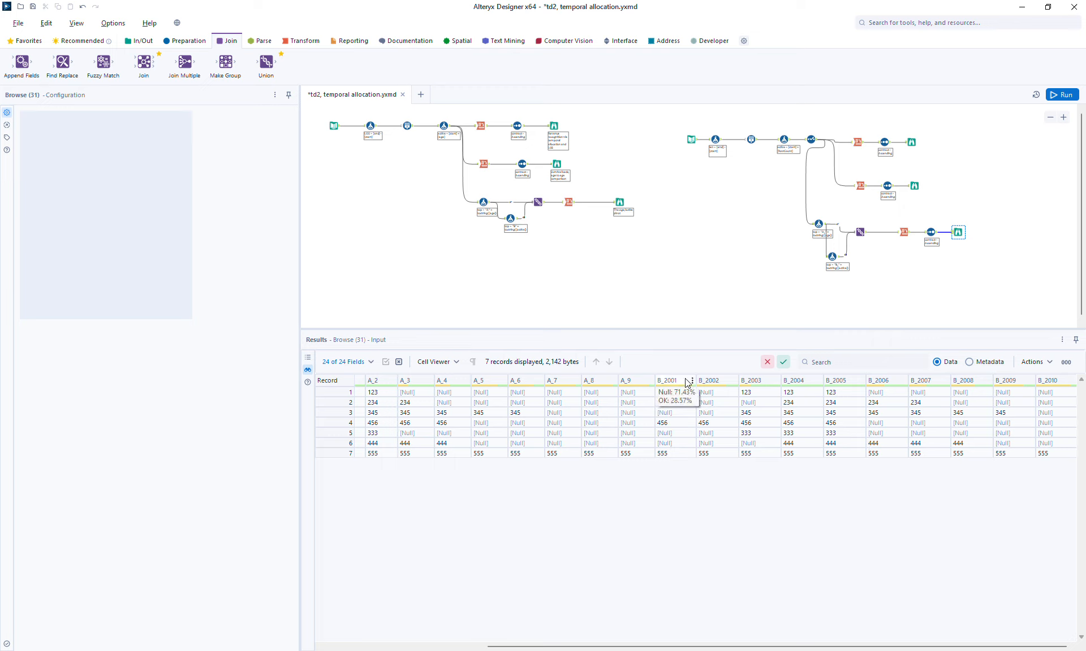
pyautogui.click(911, 143)
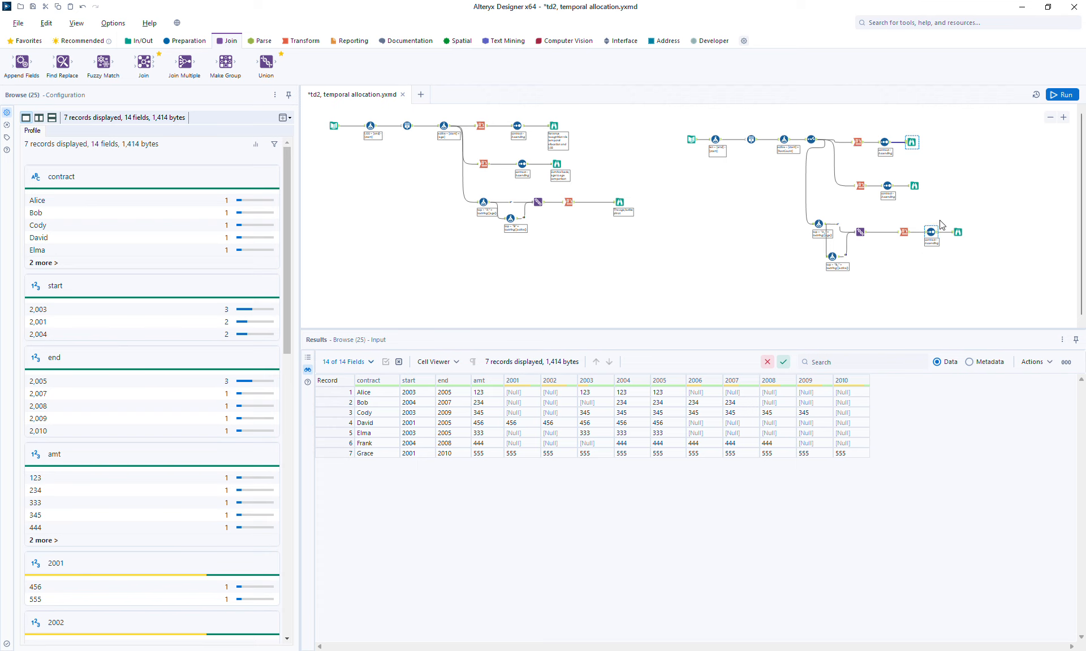
pyautogui.click(958, 232)
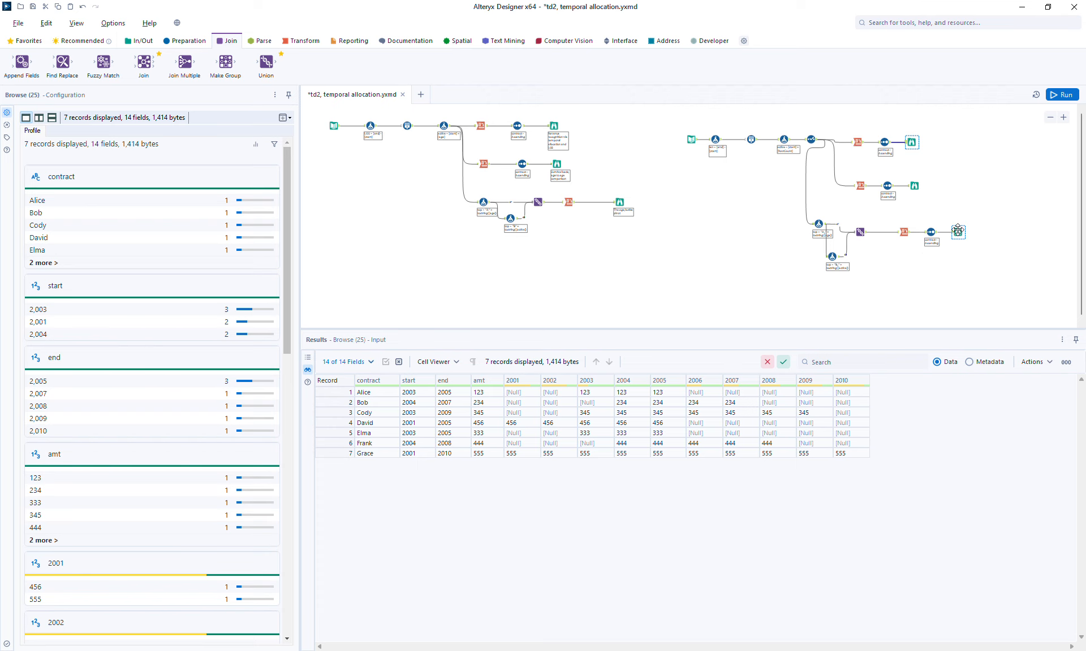